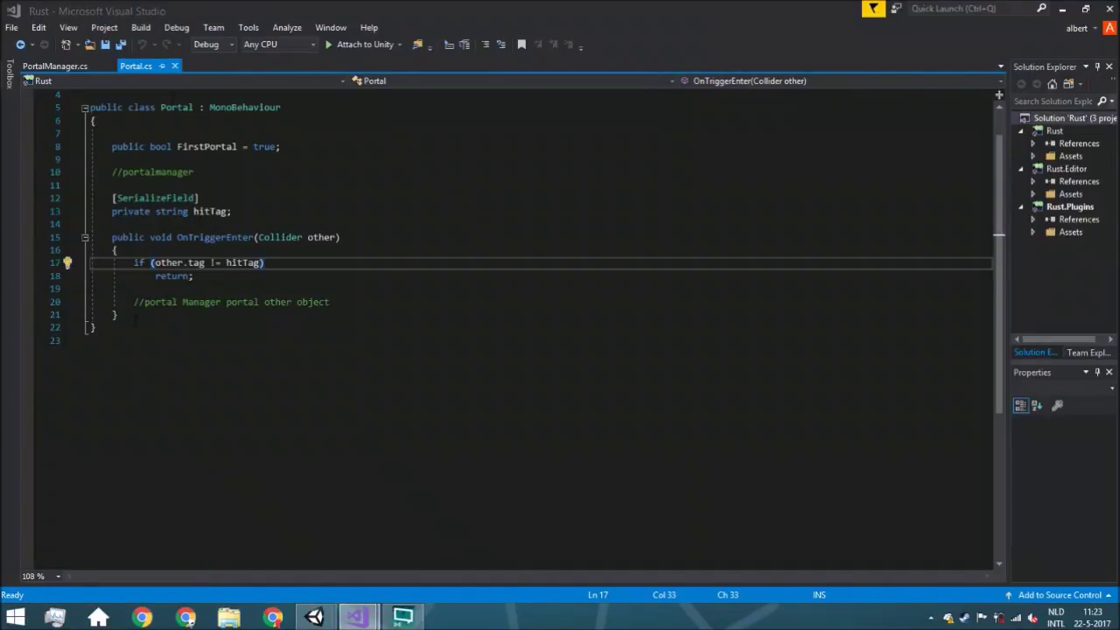
Step: Delete the placeholder comment in OnTriggerEnter and replace the //portalmanager comment with the field "public PortalManager portalManager;"
drag(134, 302, 333, 302)
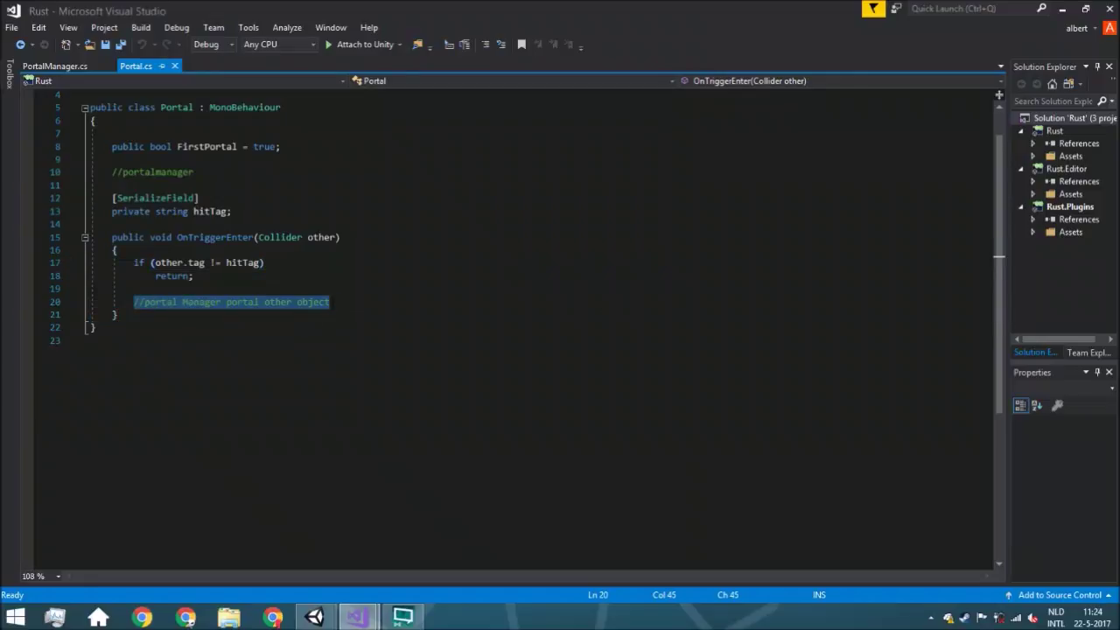
key(BackSpace)
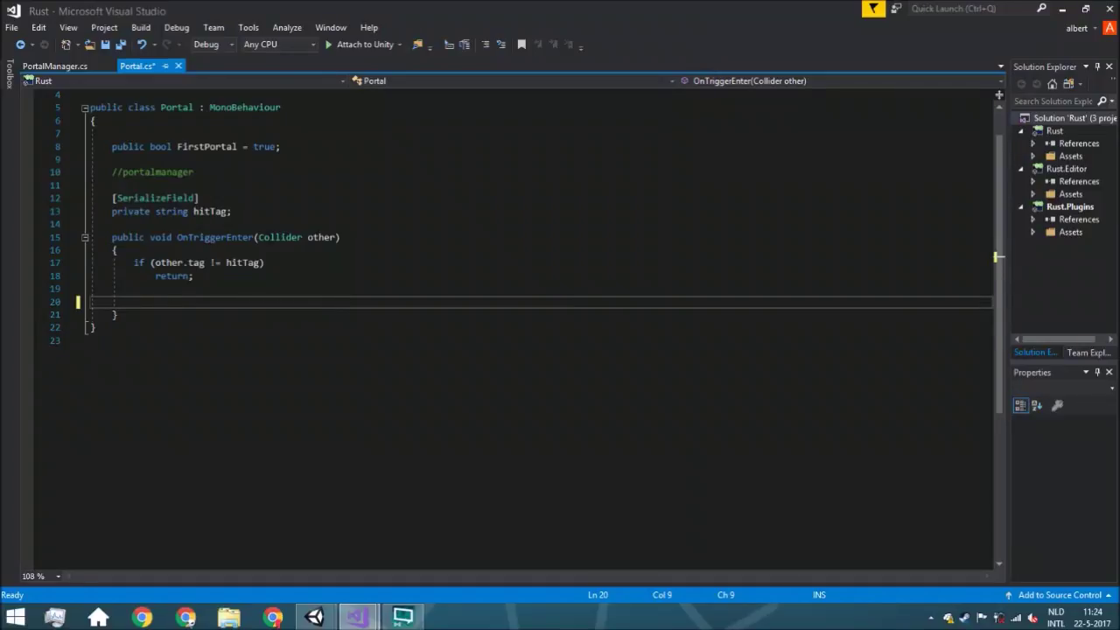
click(293, 139)
click(213, 175)
drag(212, 175, 111, 173)
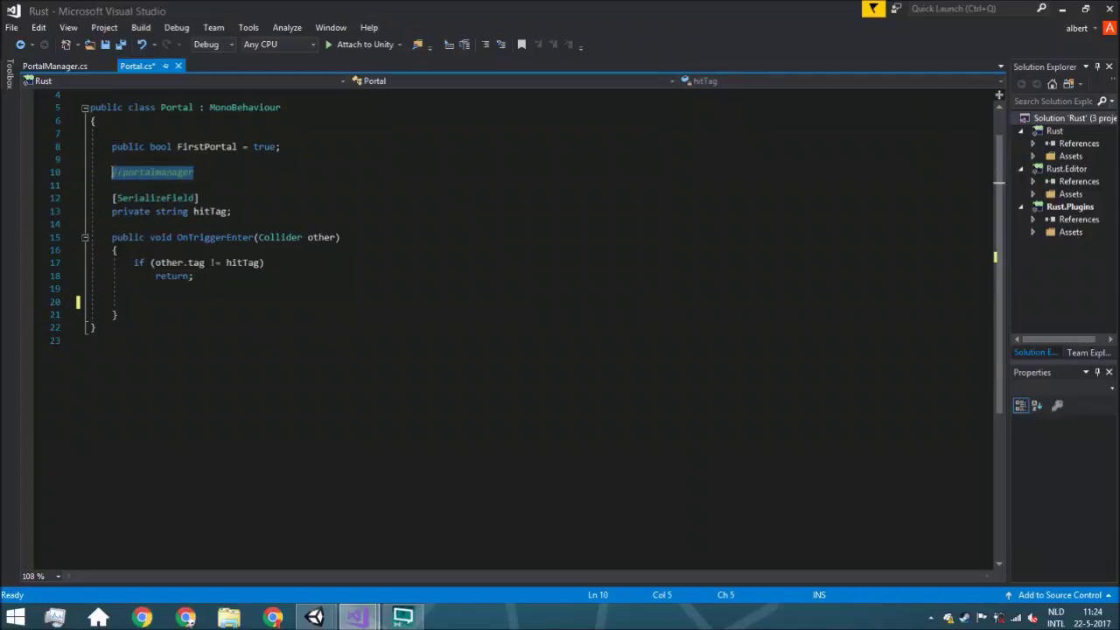
key(BackSpace)
text(Public port)
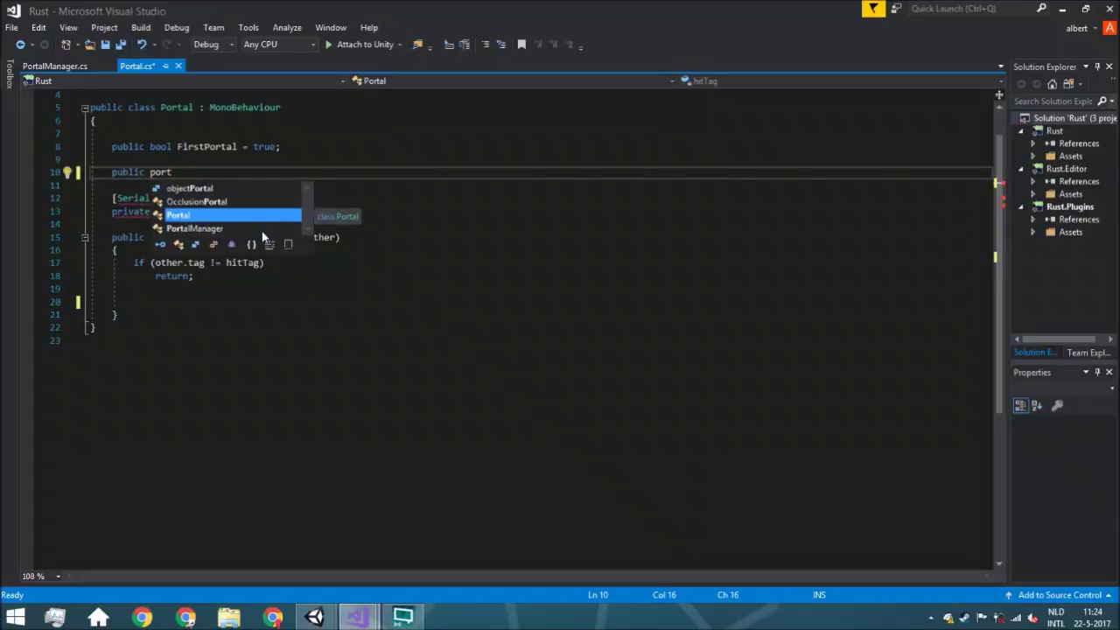
key(Down)
text(portalManager)
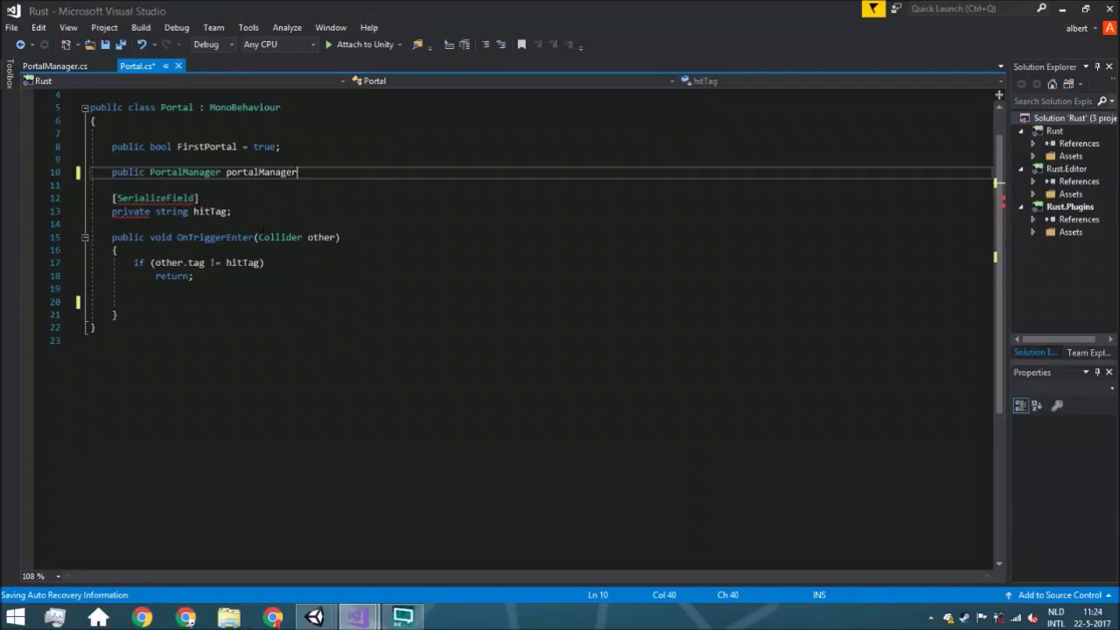
text(;)
Step: Add the call "portalManager.PortalObject(FirstPortal, other.gameObject);" after the tag check in OnTriggerEnter and save Portal.cs
click(187, 302)
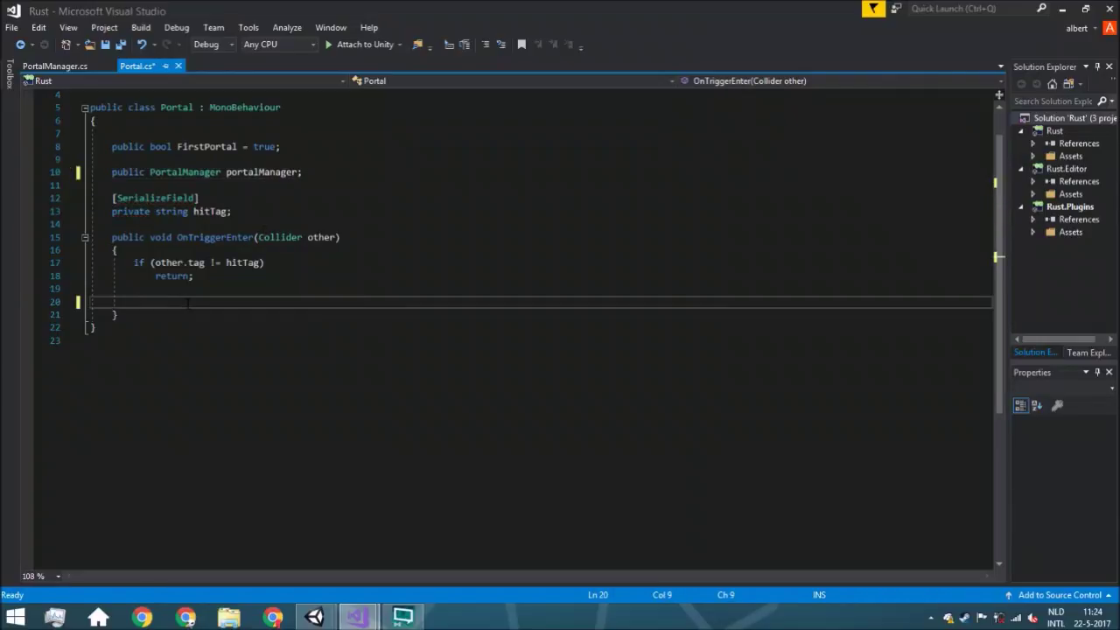
text(port)
key(Tab)
text(.port)
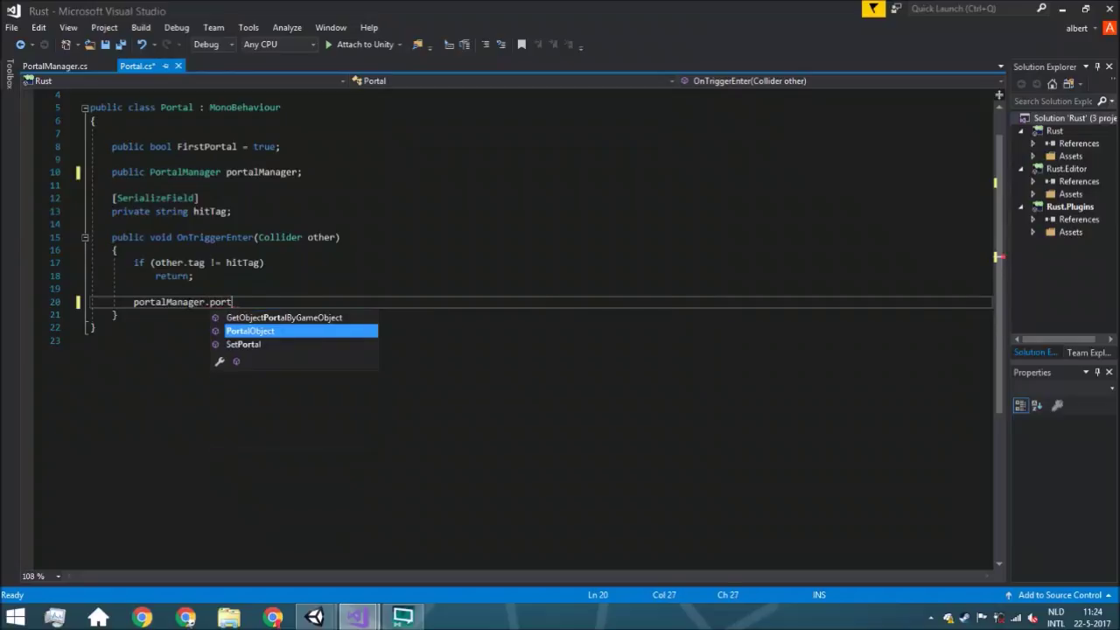
key(Tab)
text(();)
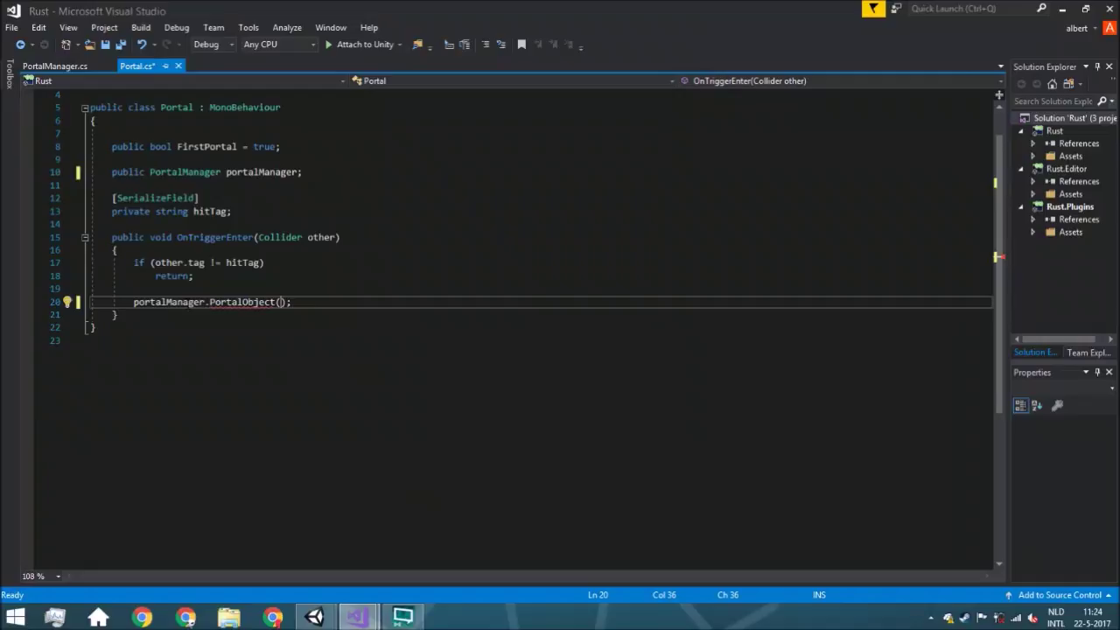
text(FirstPortal,)
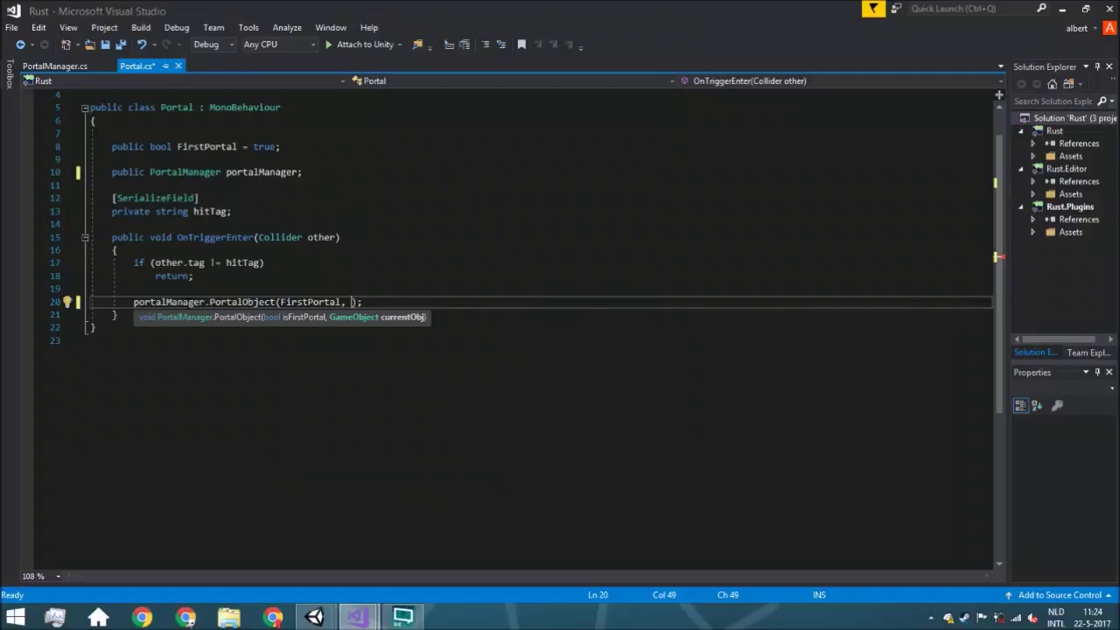
text( other.)
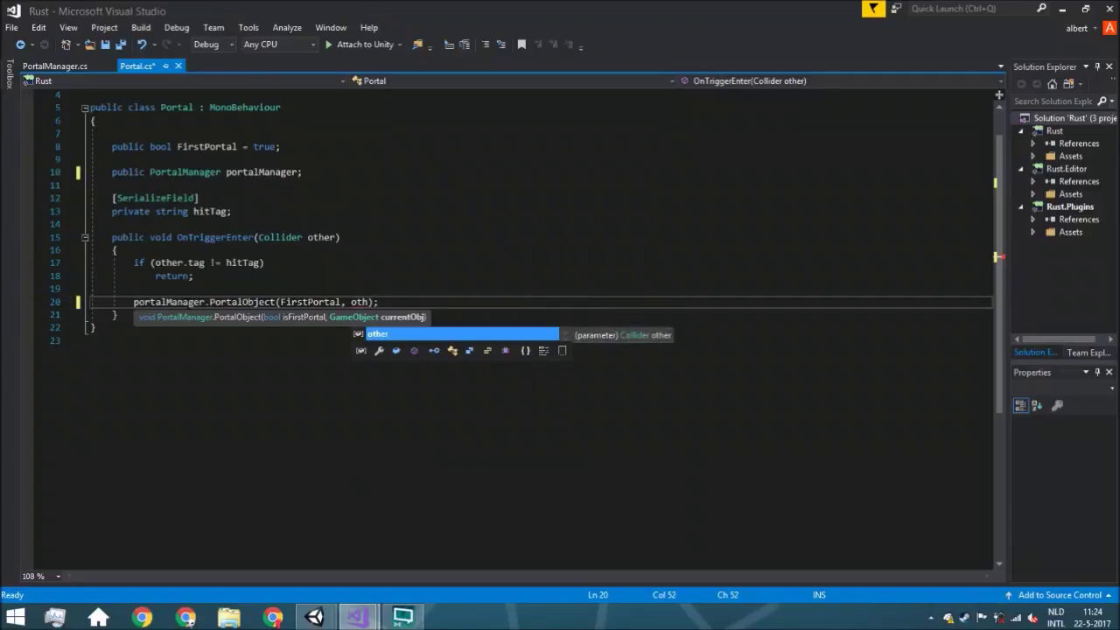
text(gameObject)
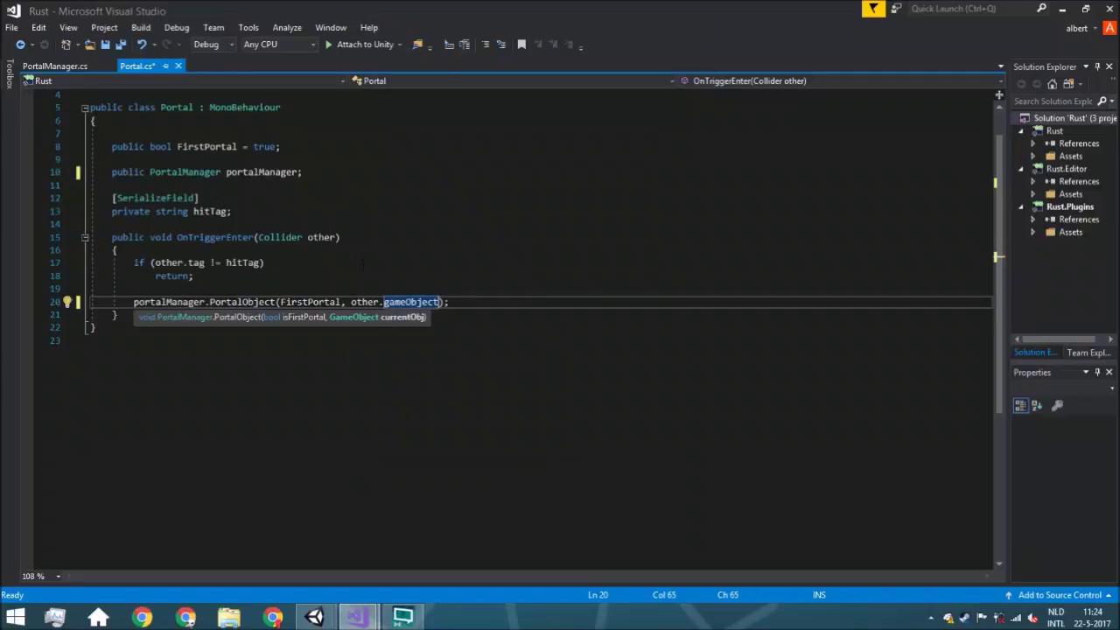
key(ctrl+s)
Step: In PortalManager.cs, put the opening brace of the Start method on its own line
click(58, 68)
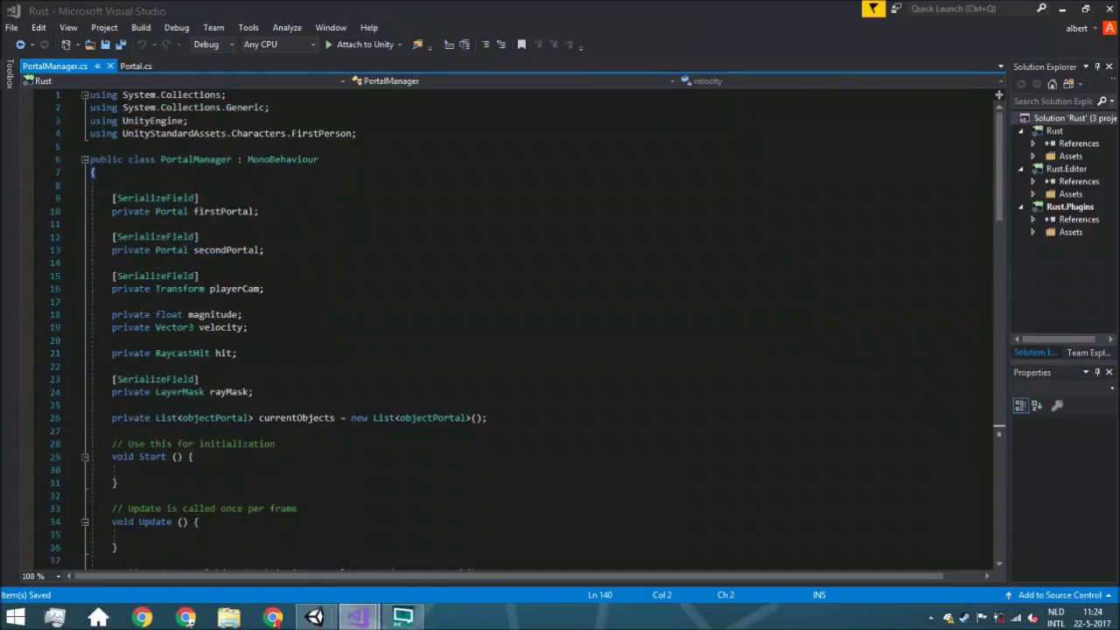
click(202, 471)
click(189, 456)
key(Return)
key(Down)
scroll(525, 333, down, 2)
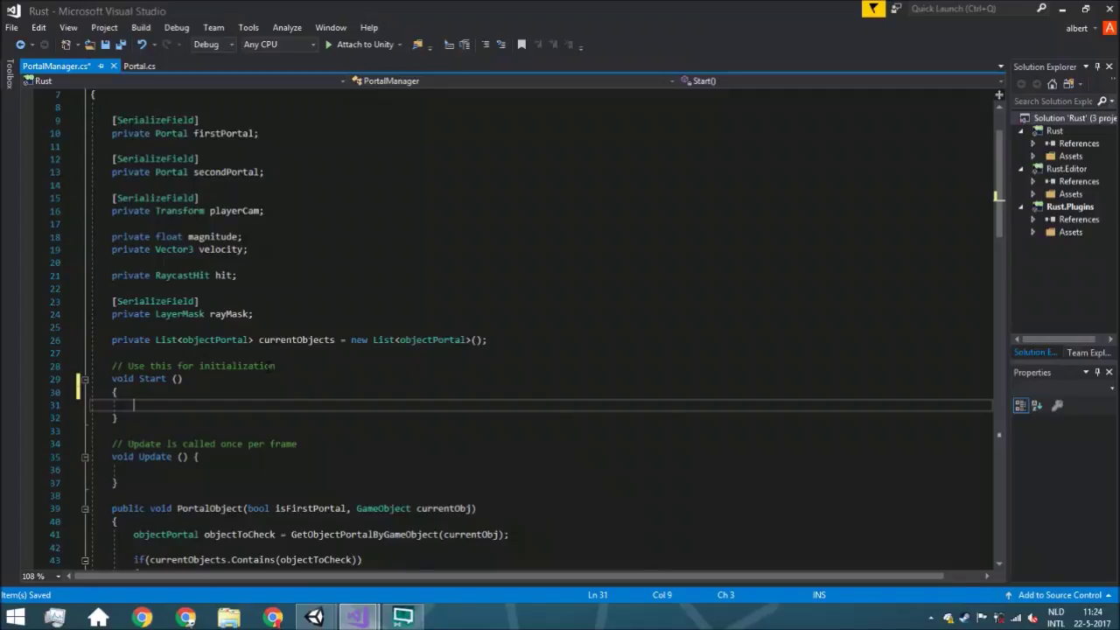
Step: Add "Cursor.lockState = CursorLockMode.Locked;" inside Start, save PortalManager.cs and highlight the new line
text(curs)
key(Tab)
text(.lo)
key(Tab)
text(= cur)
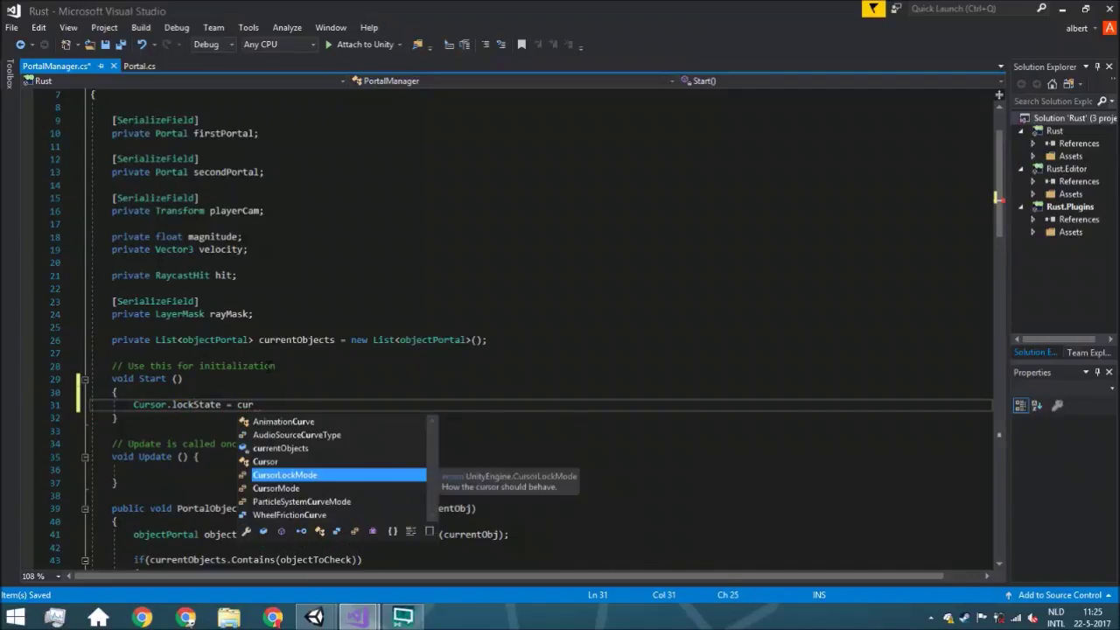
key(Tab)
text(.l)
key(Tab)
text(;)
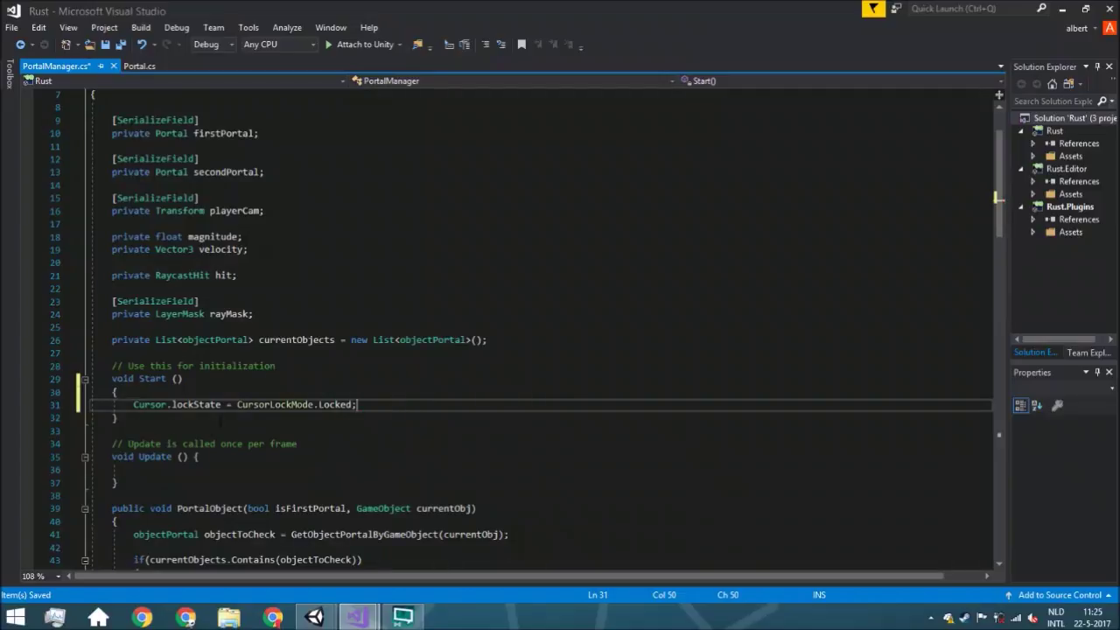
key(ctrl+s)
drag(133, 405, 402, 411)
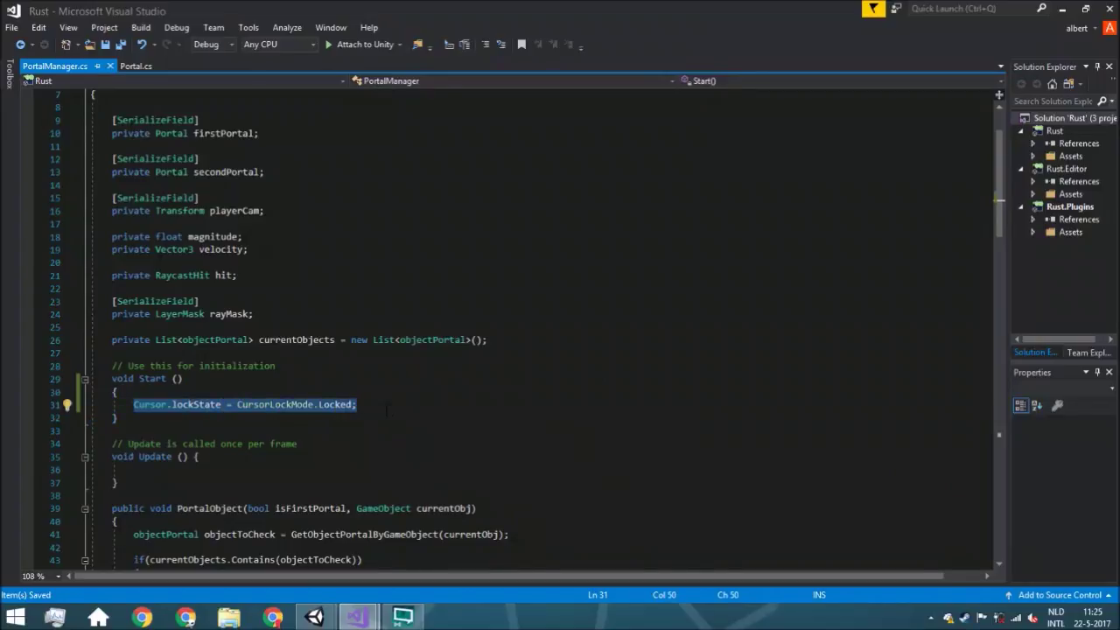
Step: Put the opening brace of the Update method on its own line
scroll(368, 413, down, 1)
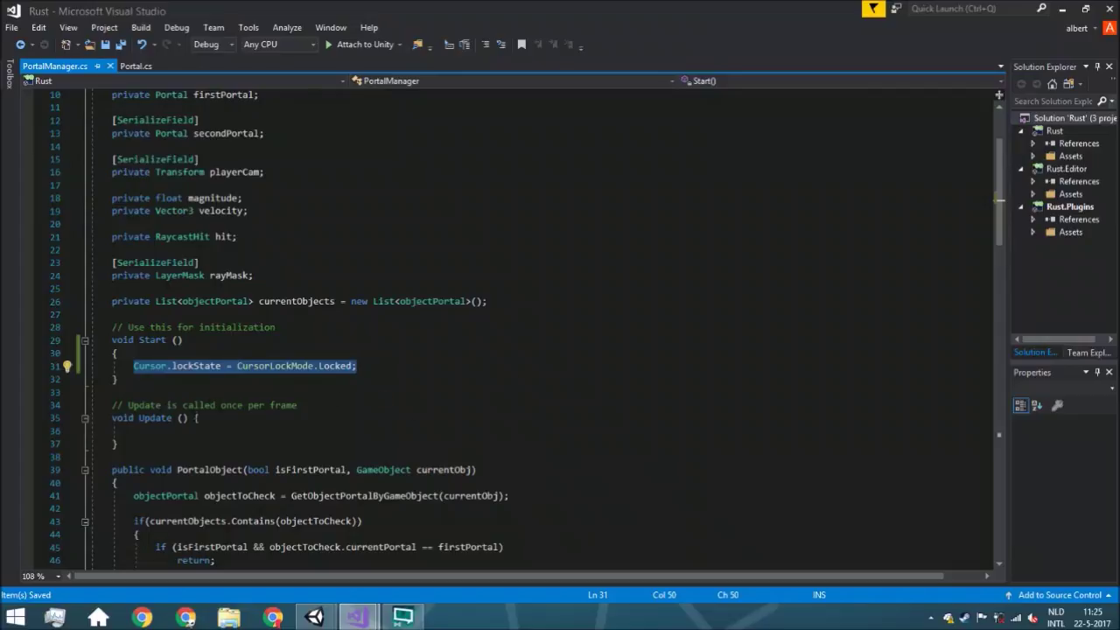
click(199, 417)
key(Return)
key(Down)
scroll(240, 340, down, 2)
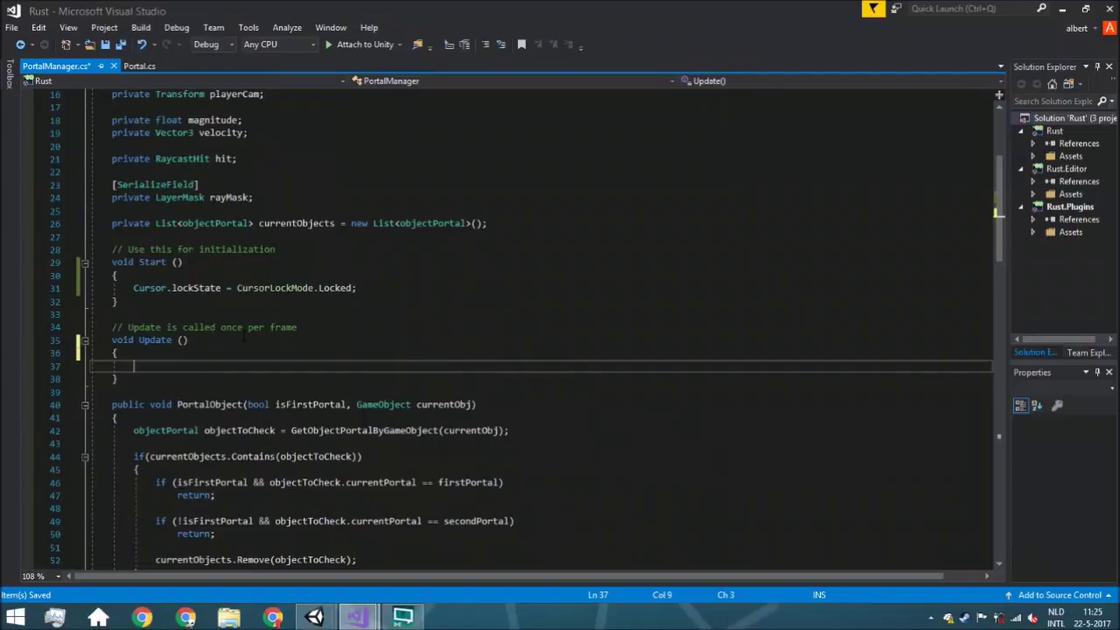
Step: Add the condition "if (Input.GetKeyDown(KeyCode.Mouse0))" inside Update, followed by an indented new line
text(if)
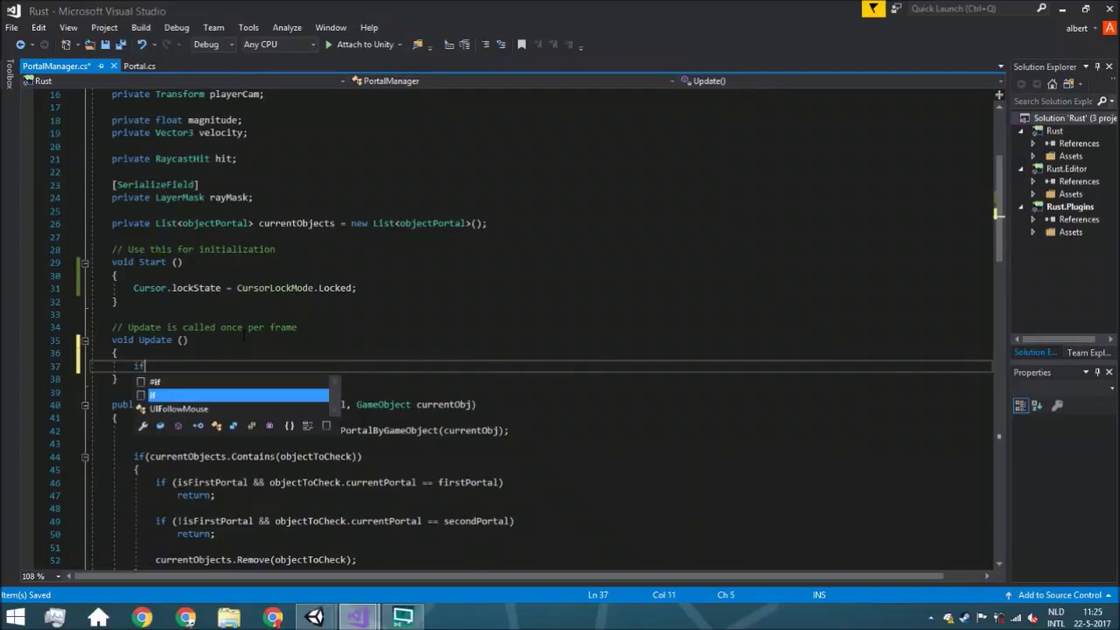
text((Input.ge)
text(tKeyD)
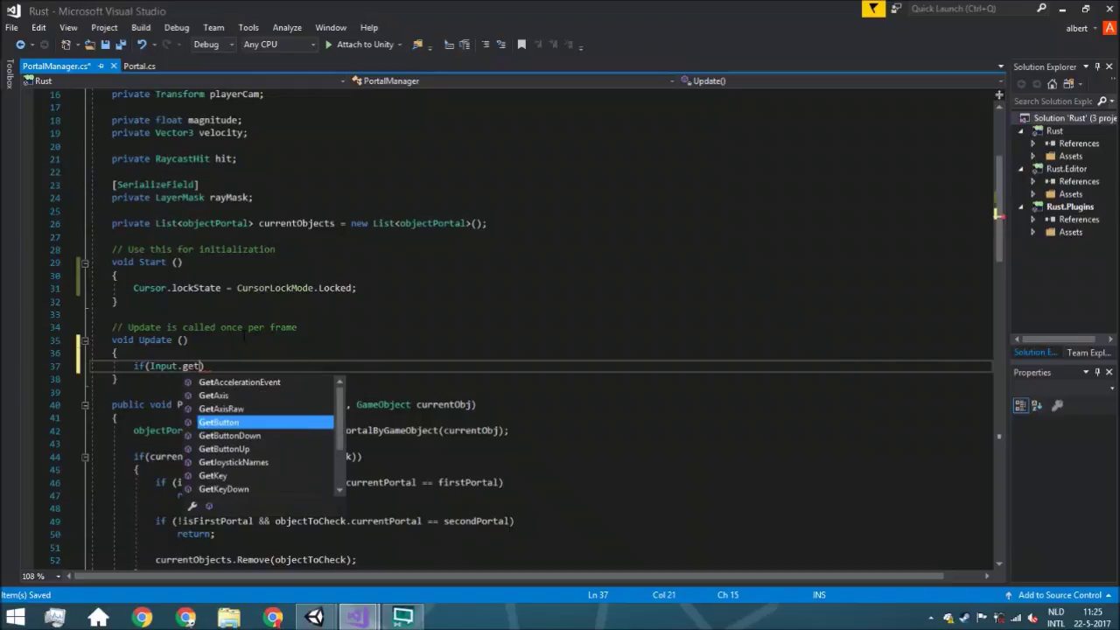
key(Tab)
text(()
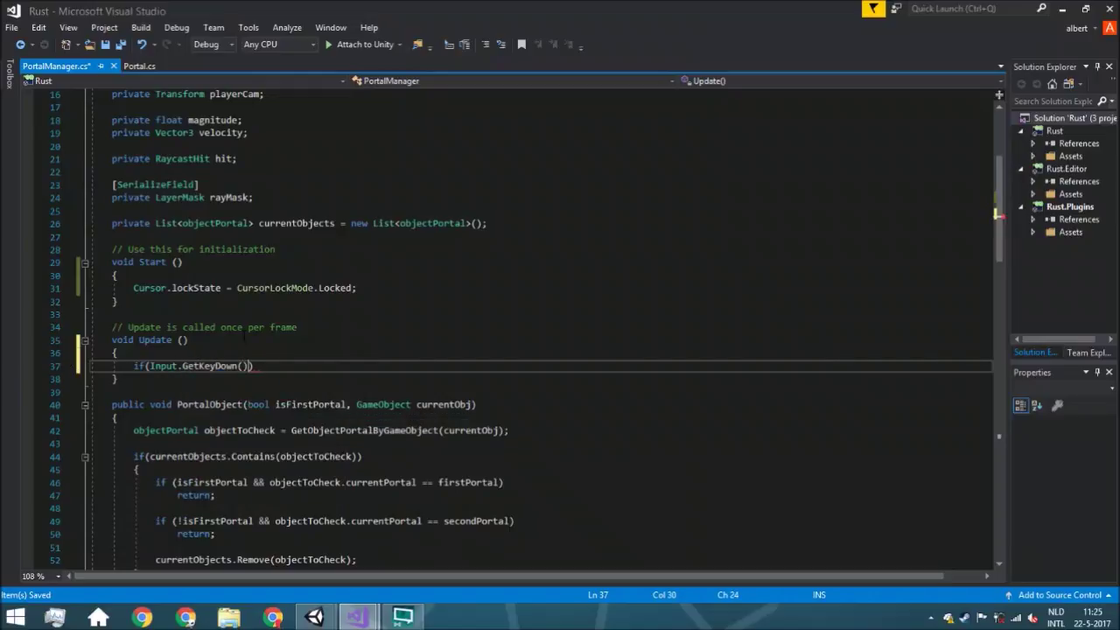
text(KeyCode.)
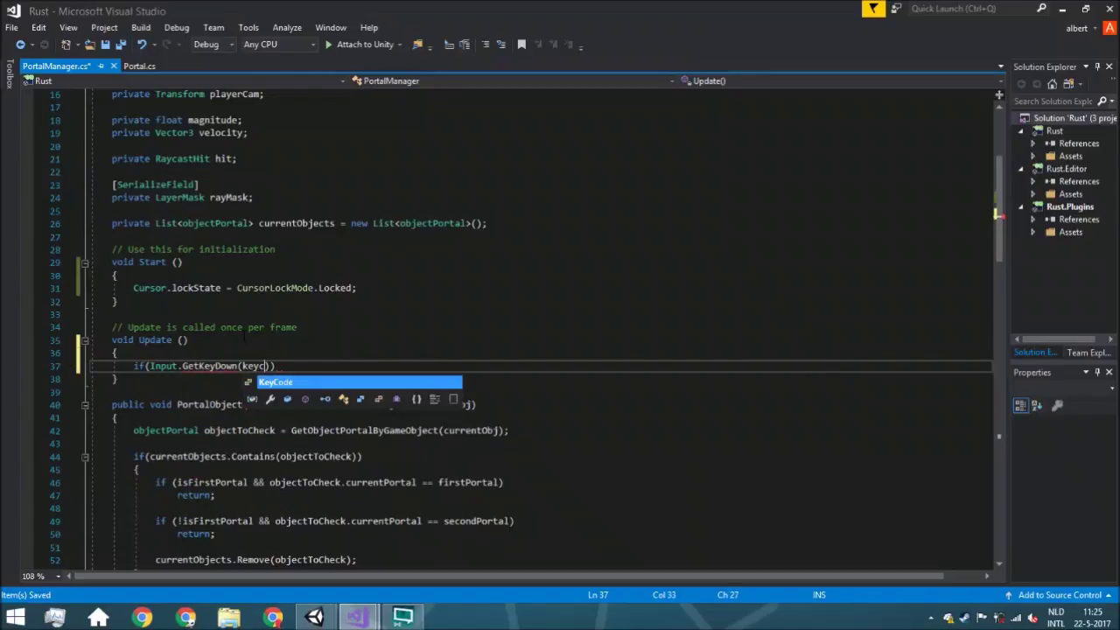
text(Mouse0)))
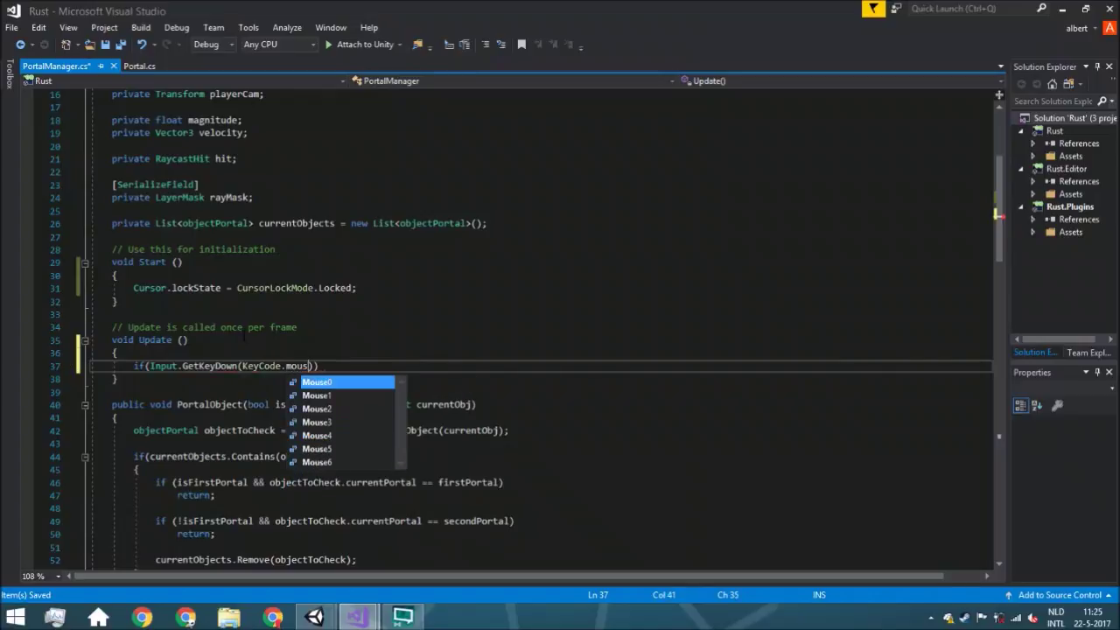
key(Return)
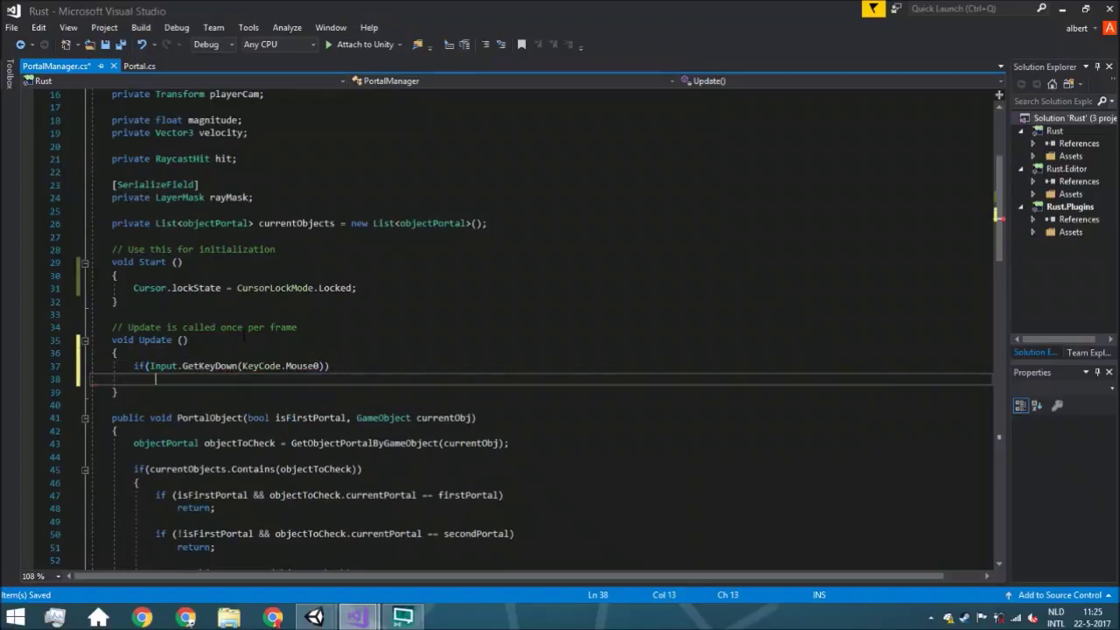
Step: Call "SetPortal(firstPortal);" as the body of the Mouse0 check in Update
text(SetPortal();)
key(Left)
key(Left)
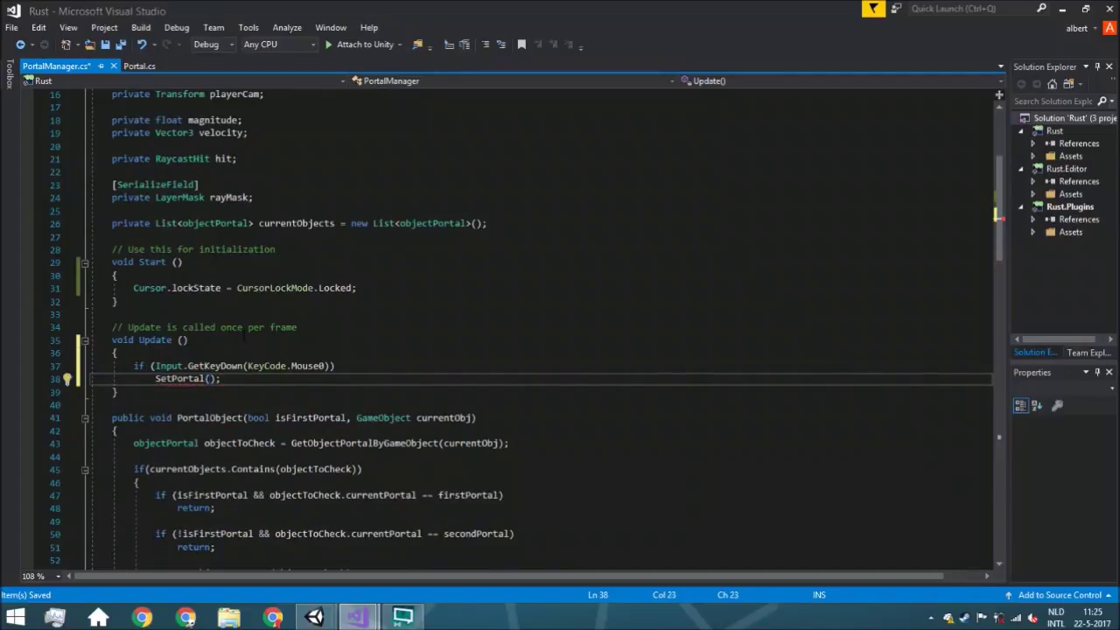
text(firs)
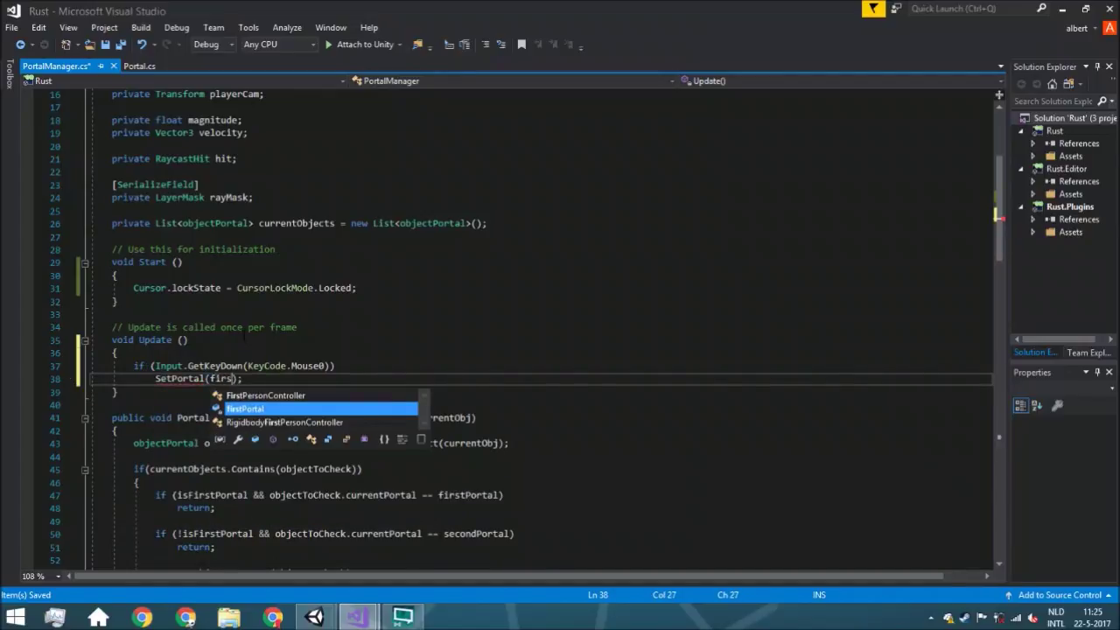
key(Tab)
Step: Leave a blank line below the SetPortal call and begin a second if statement with an empty Input.GetKeyDown() condition
key(Down)
key(Home)
key(Home)
key(Return)
key(Up)
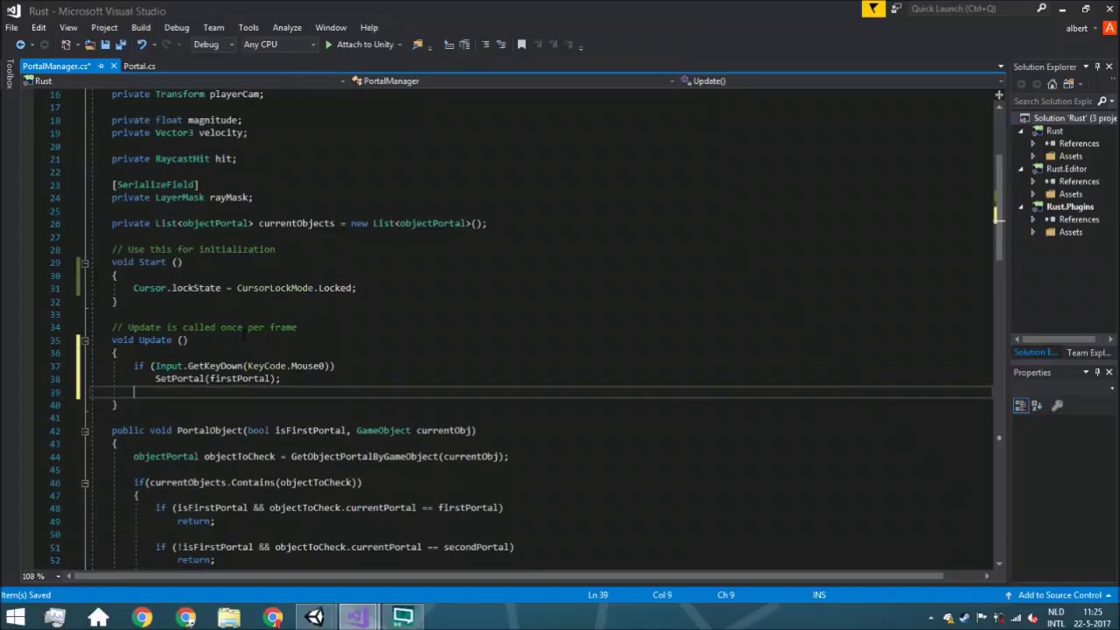
key(Return)
text(if()
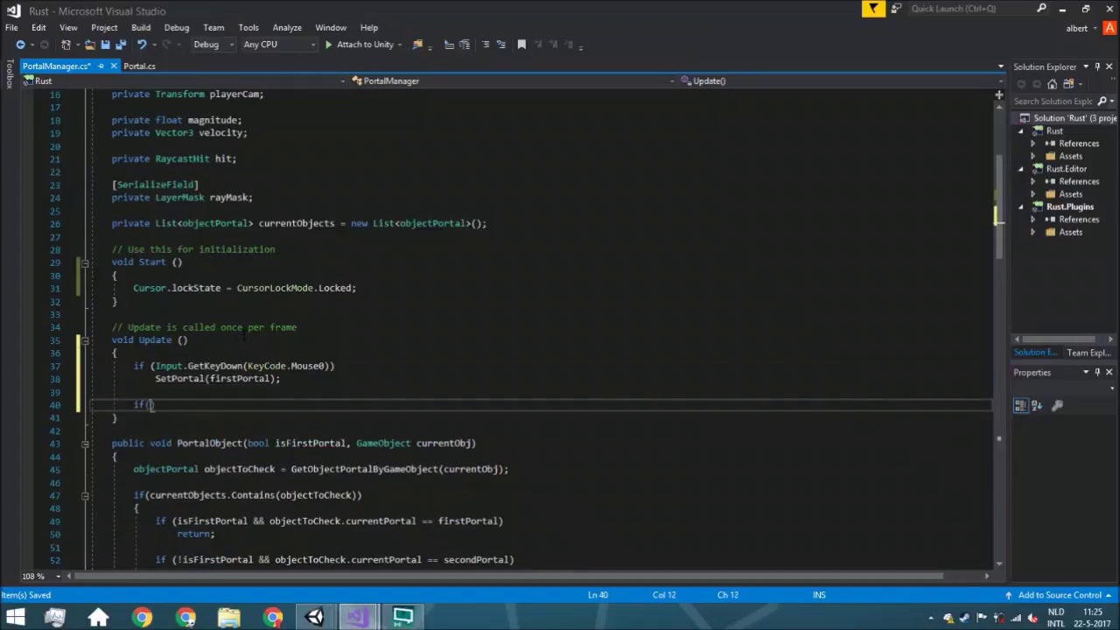
text(Input.getk)
key(Down)
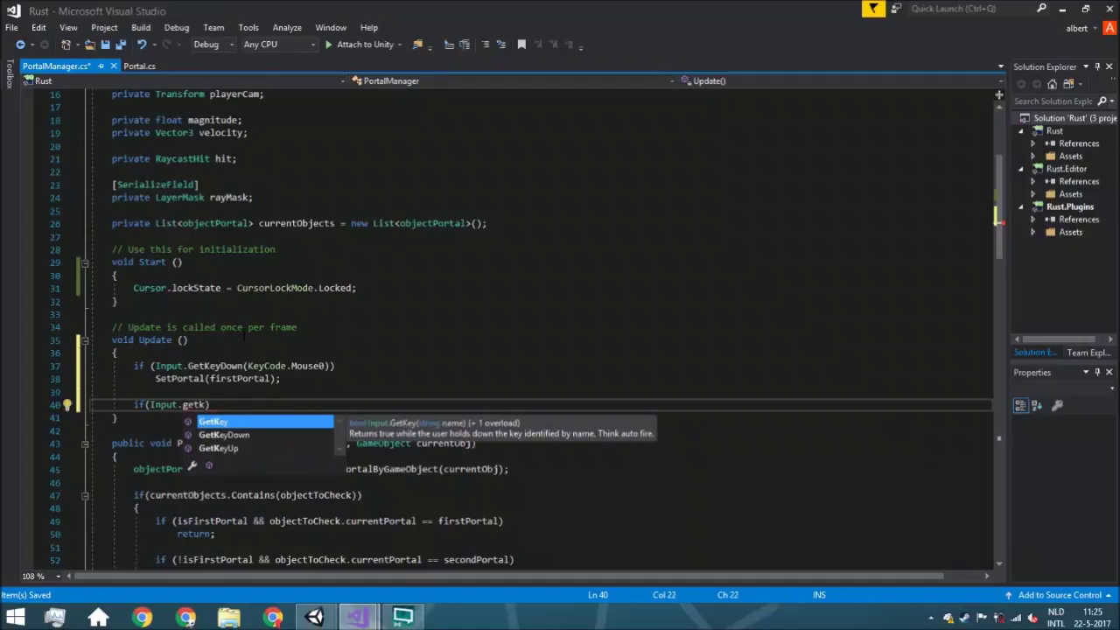
text(()
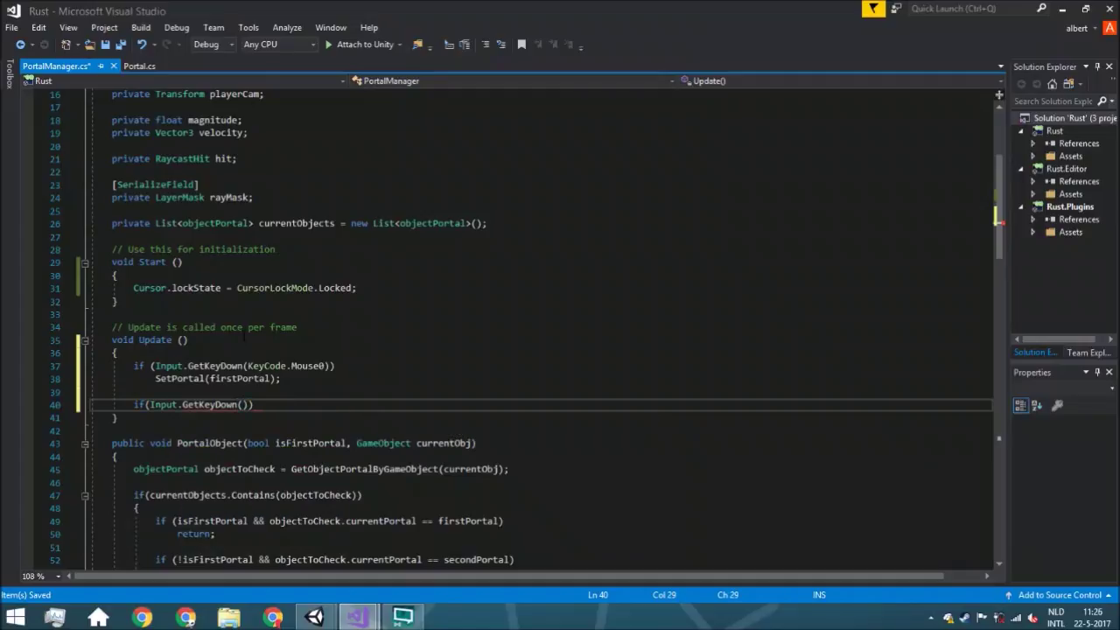
text(kye)
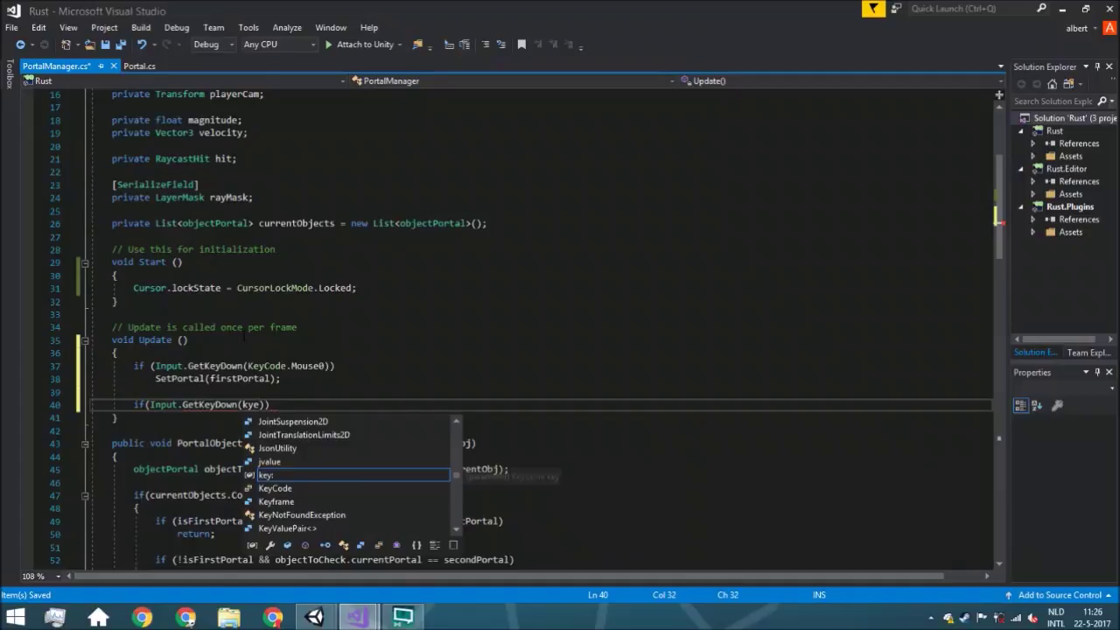
key(Escape)
ctrl+scroll(243, 336, up, 1)
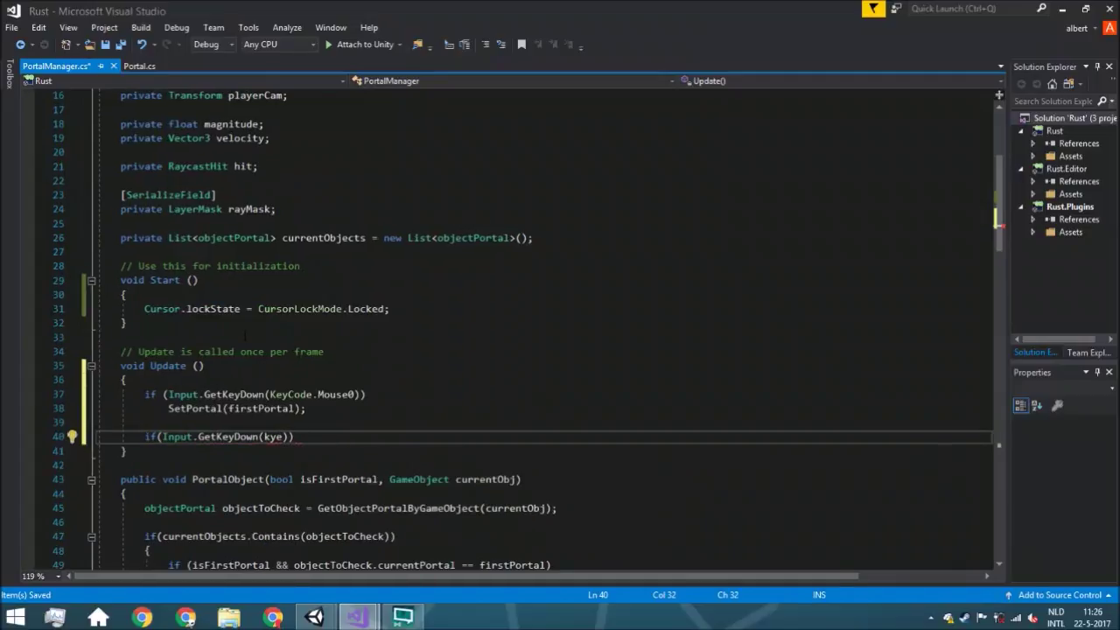
ctrl+scroll(246, 336, up, 1)
key(BackSpace)
key(BackSpace)
key(BackSpace)
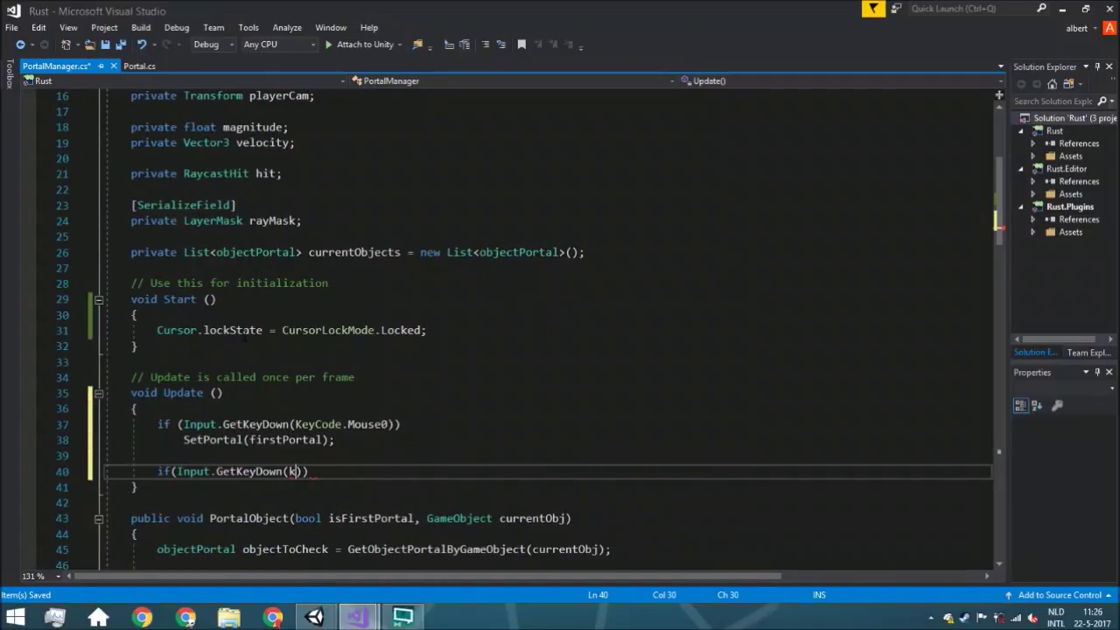
Step: Complete the second if condition in Update with KeyCode.Mouse1 and start an indented line below it
text(keyco)
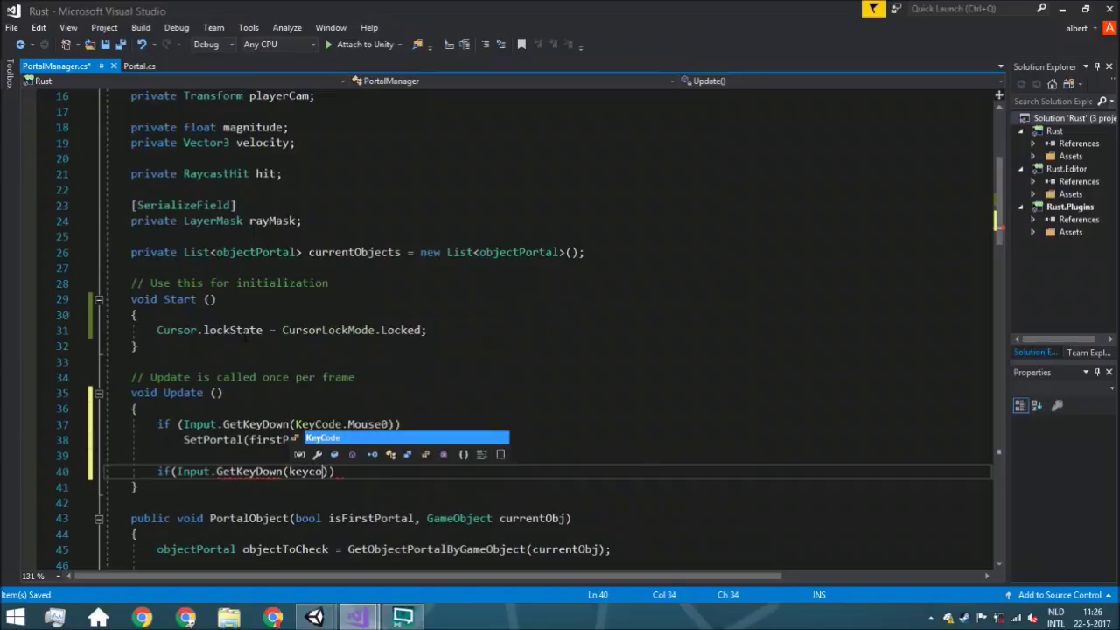
key(Tab)
text(.mous)
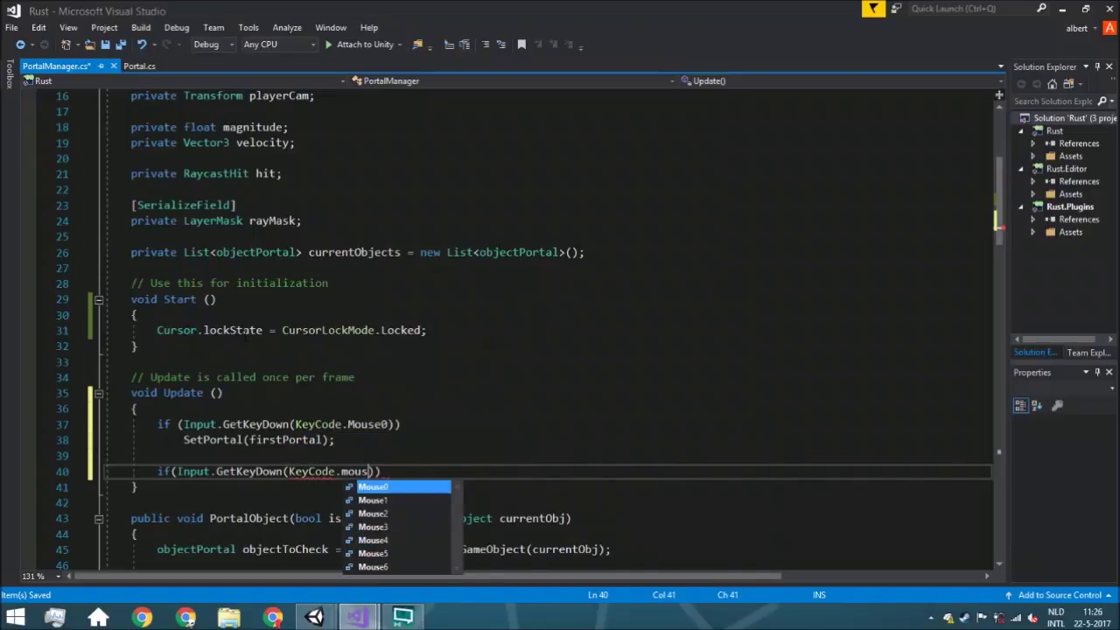
key(Down)
key(Tab)
key(End)
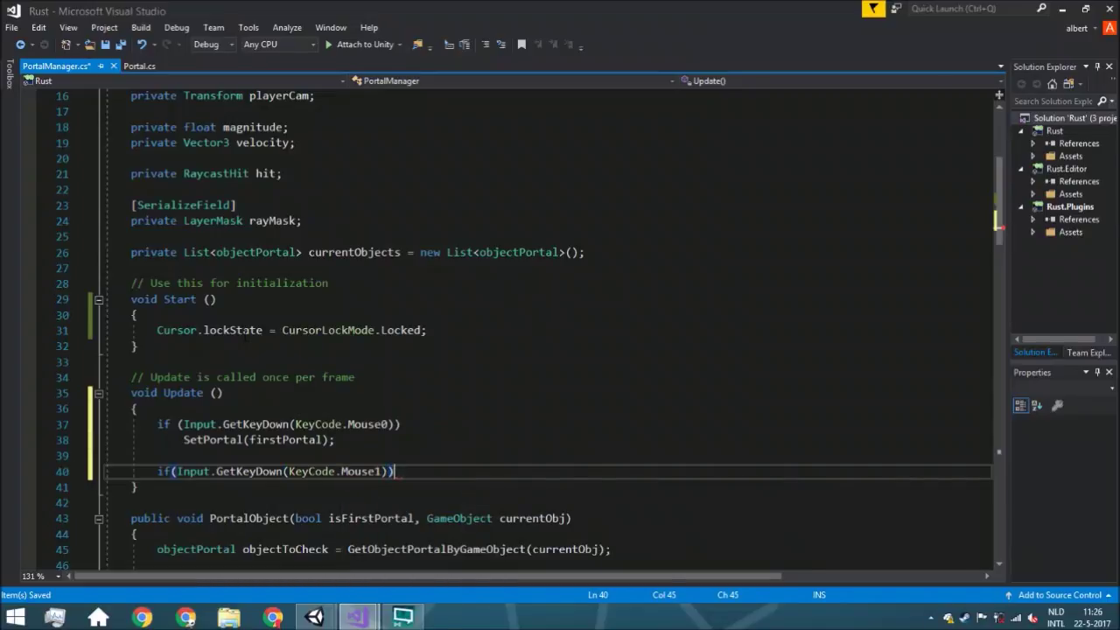
key(Return)
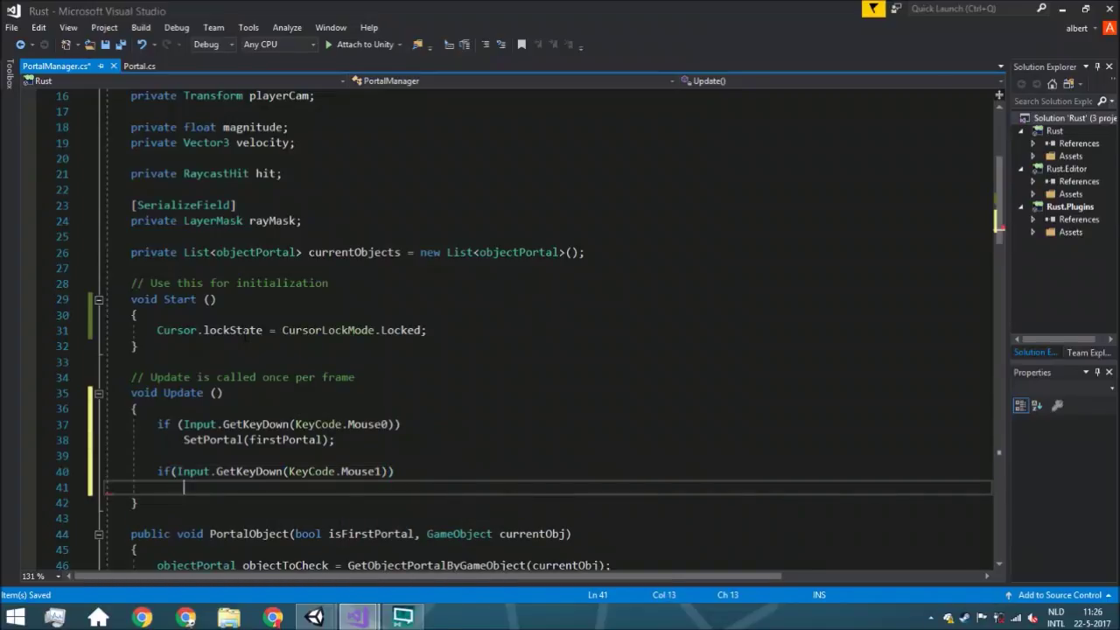
Step: Call "SetPortal(secondPortal);" as the body of the Mouse1 check in Update
text(setp)
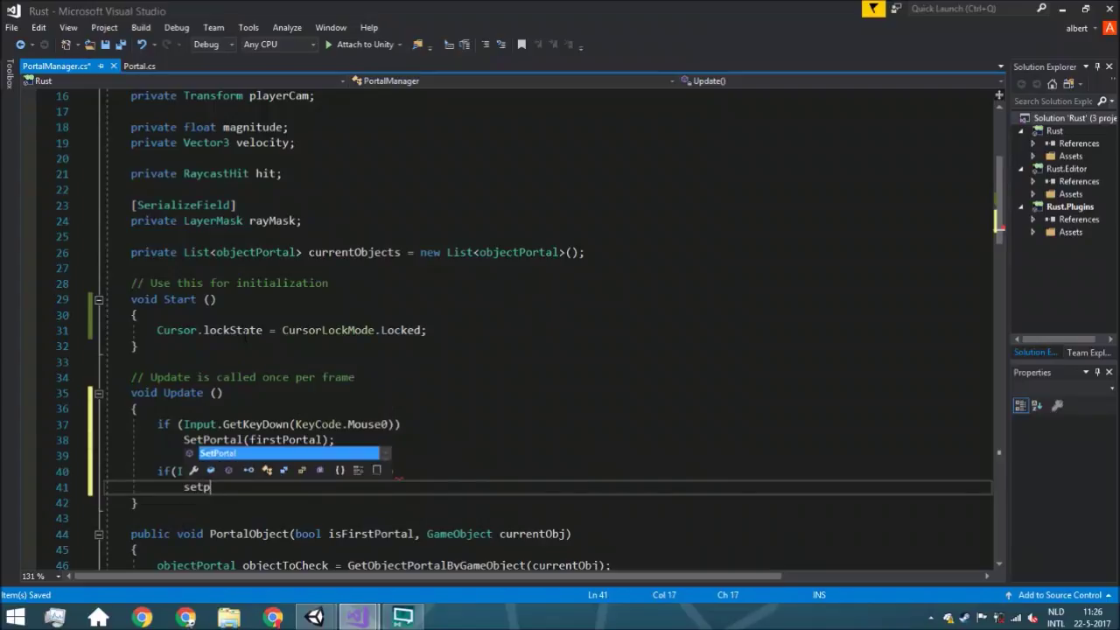
text(();)
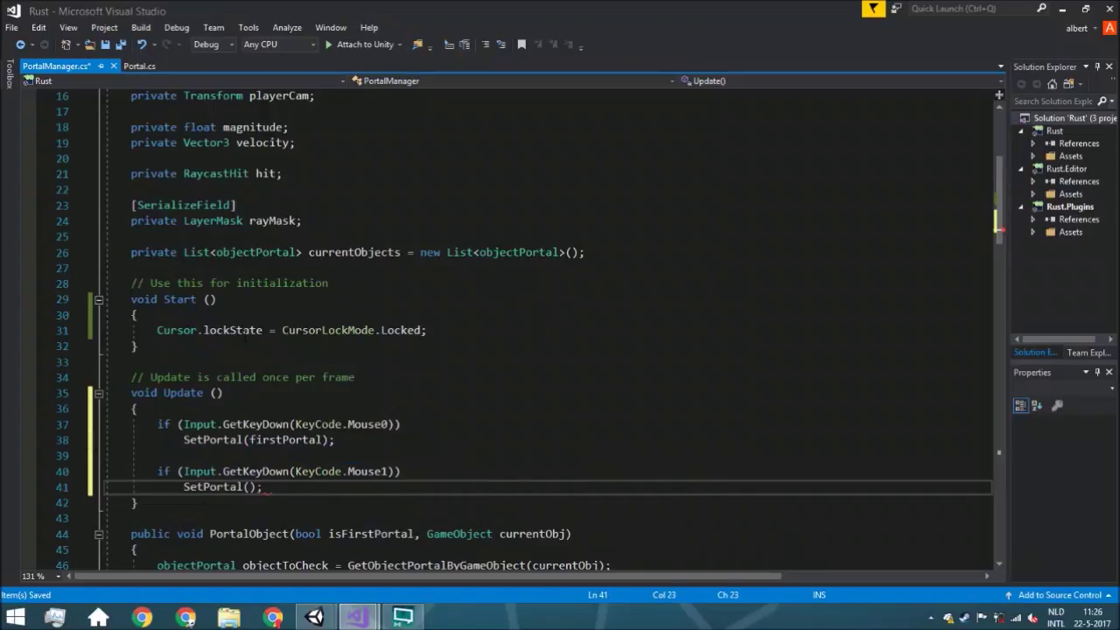
text(secon)
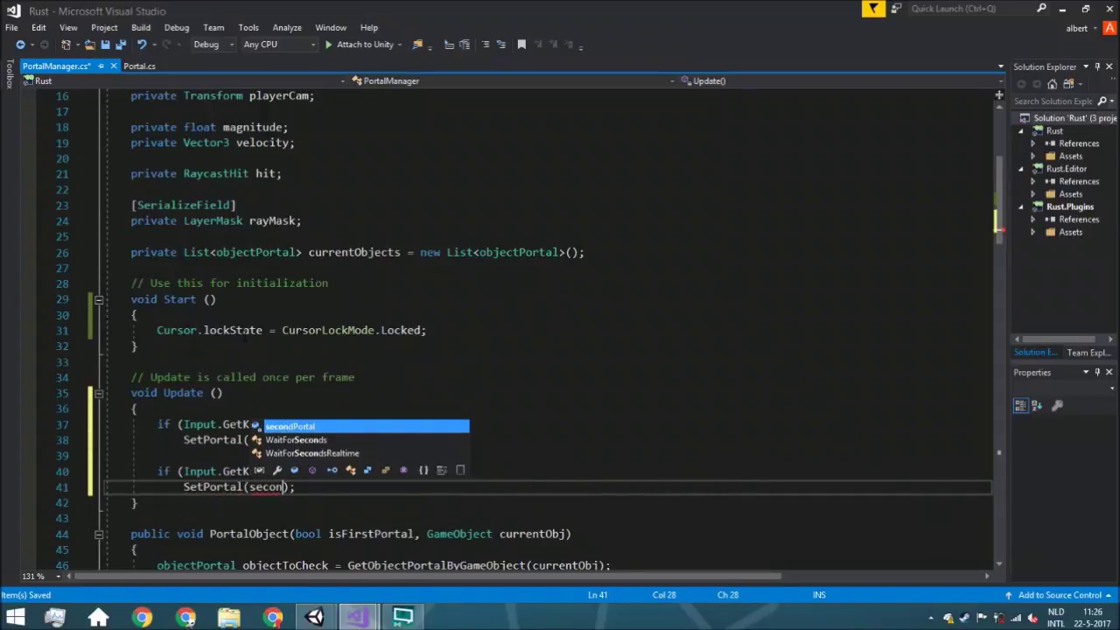
key(Tab)
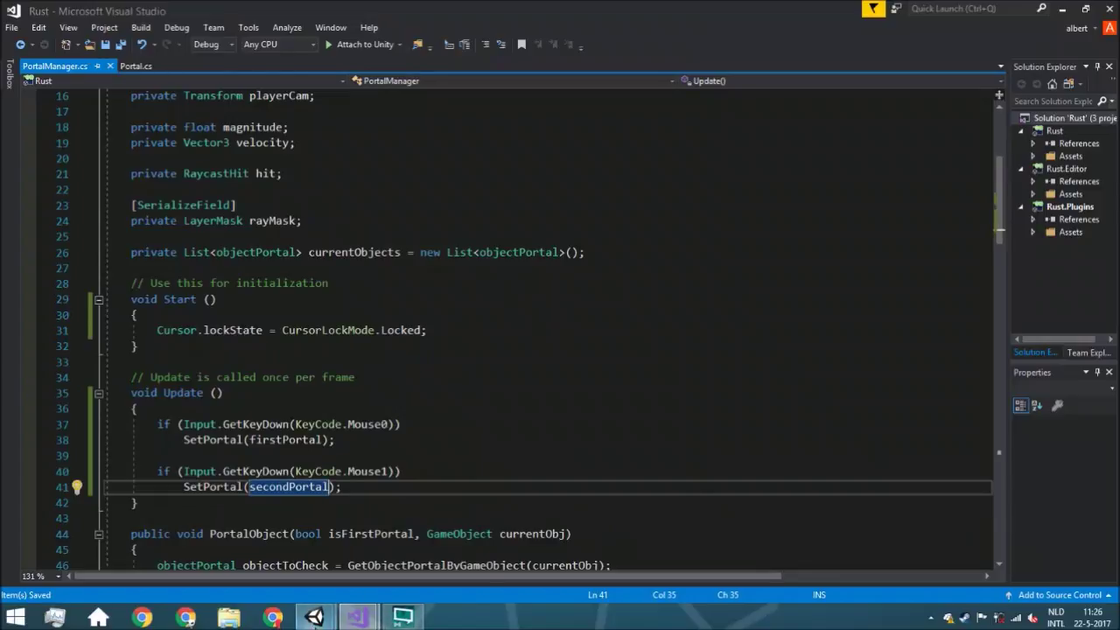
Step: Switch to the Unity editor and assign the Player layer to RigidBodyFPSController
mouse_move(315, 617)
click(391, 545)
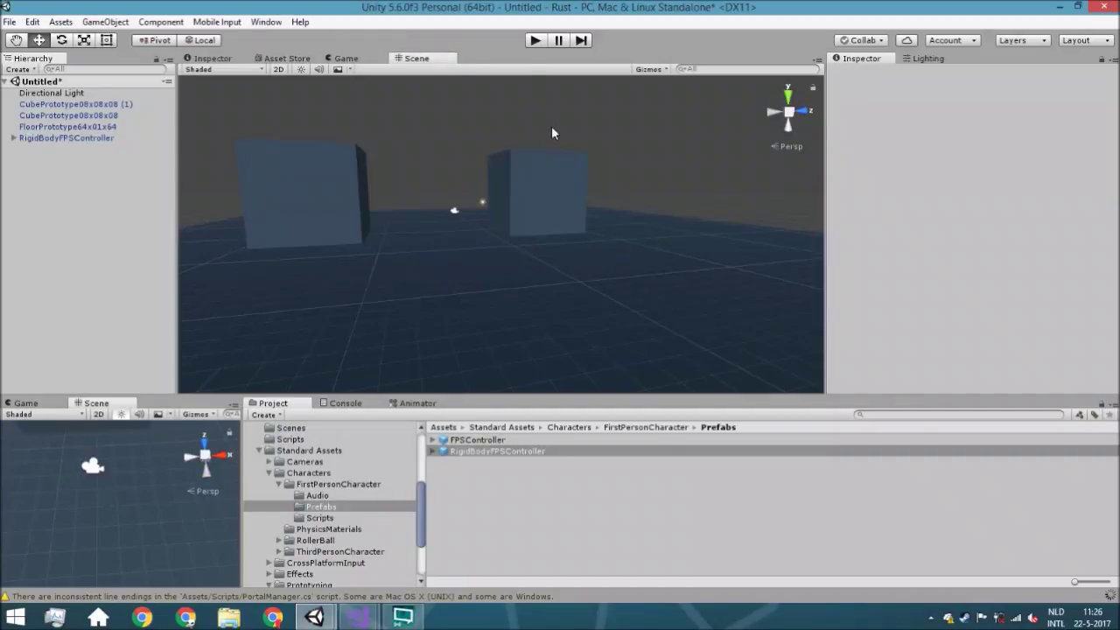
click(81, 138)
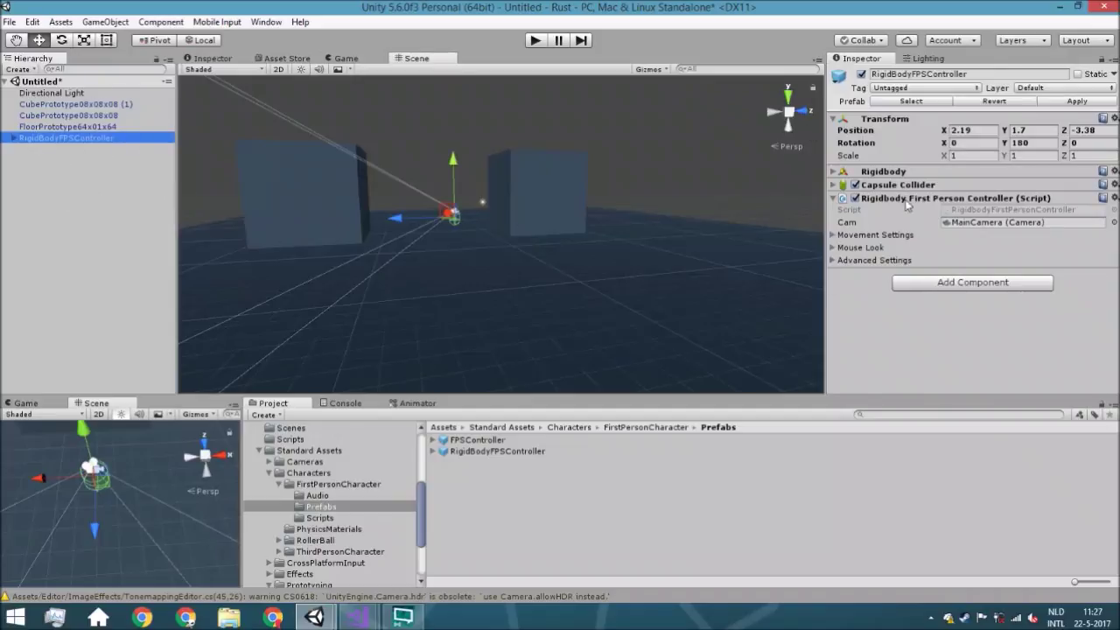
click(1021, 91)
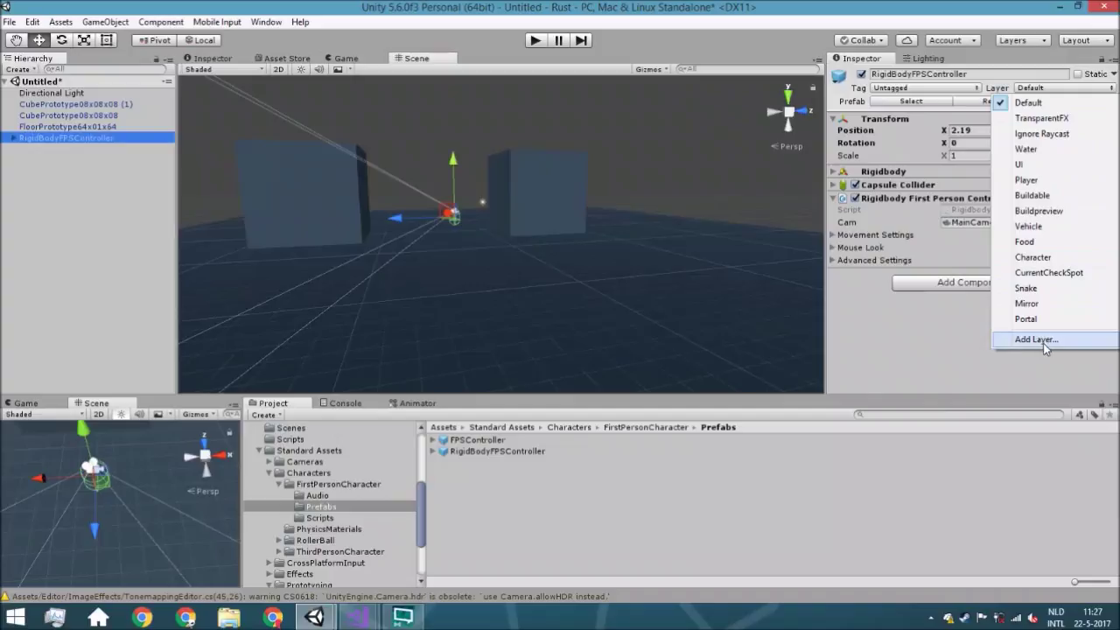
click(1026, 179)
click(491, 335)
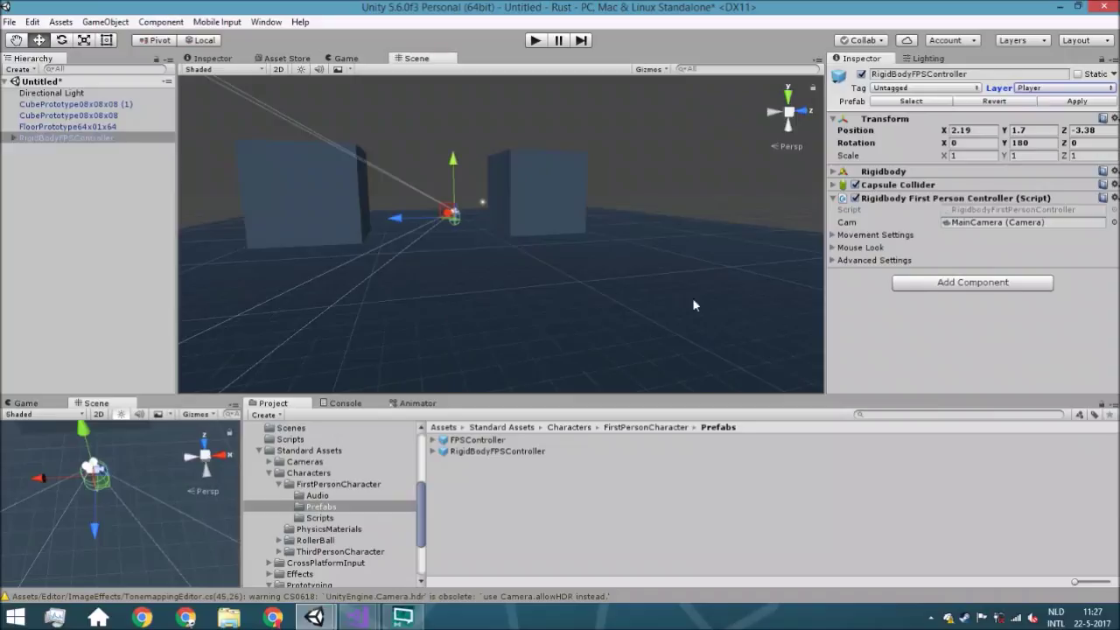
Step: Create an empty game object at the root of the scene and name it "Portalmanager"
click(43, 175)
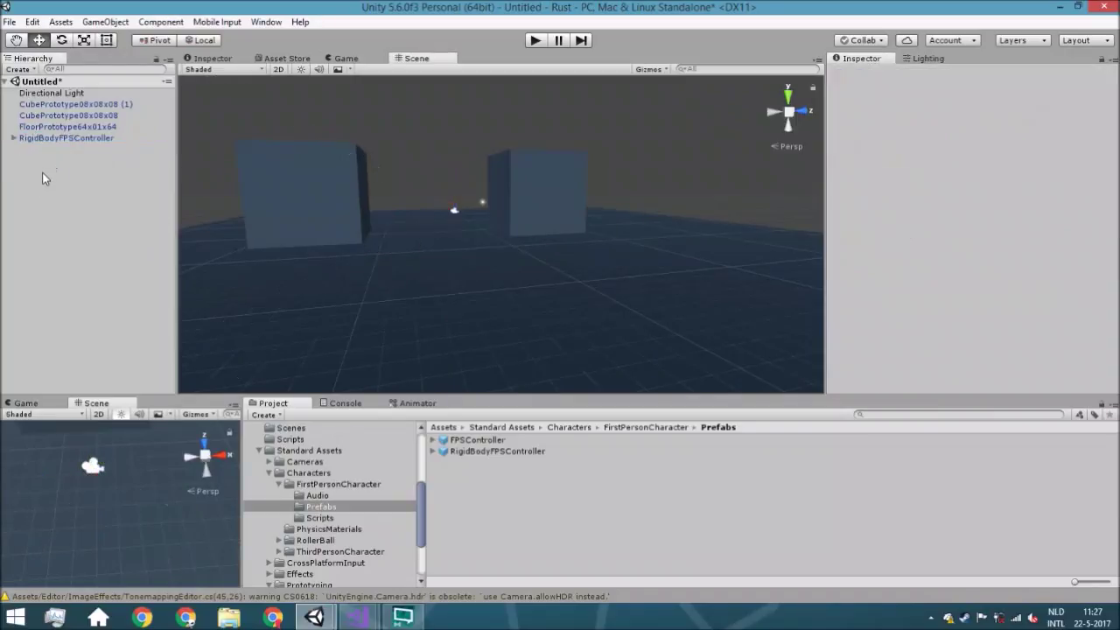
right_click(44, 163)
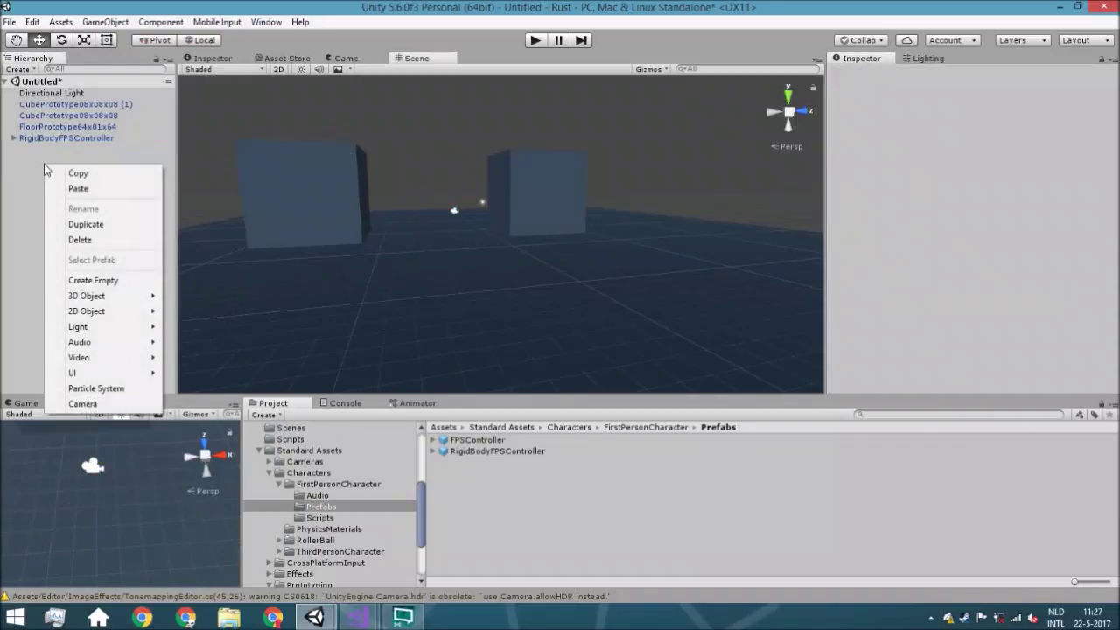
click(88, 280)
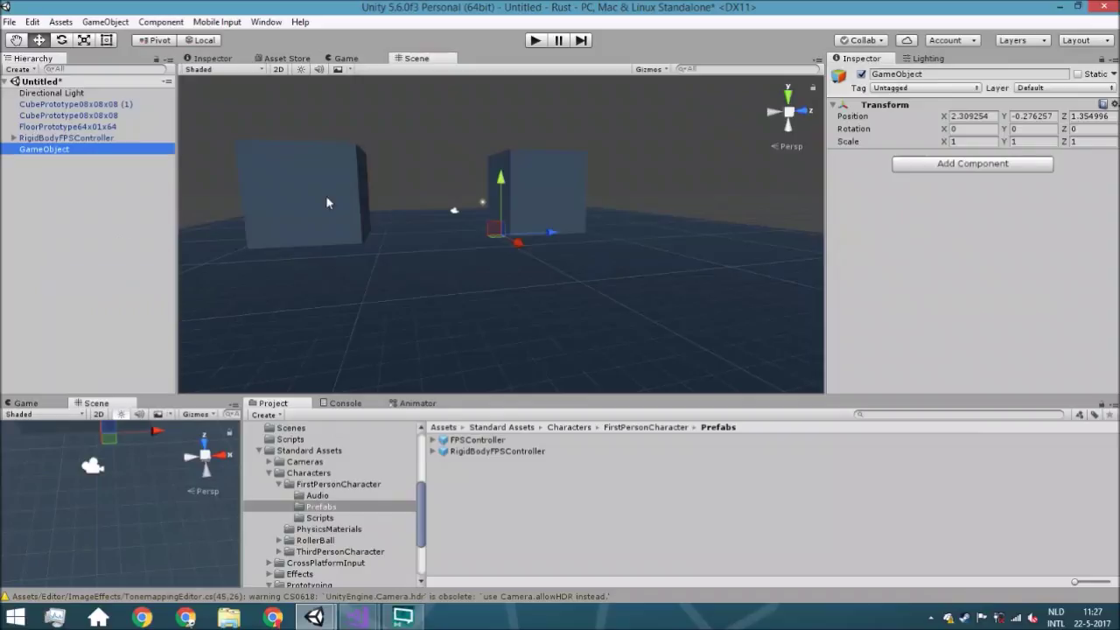
click(888, 77)
text(Portalmanager)
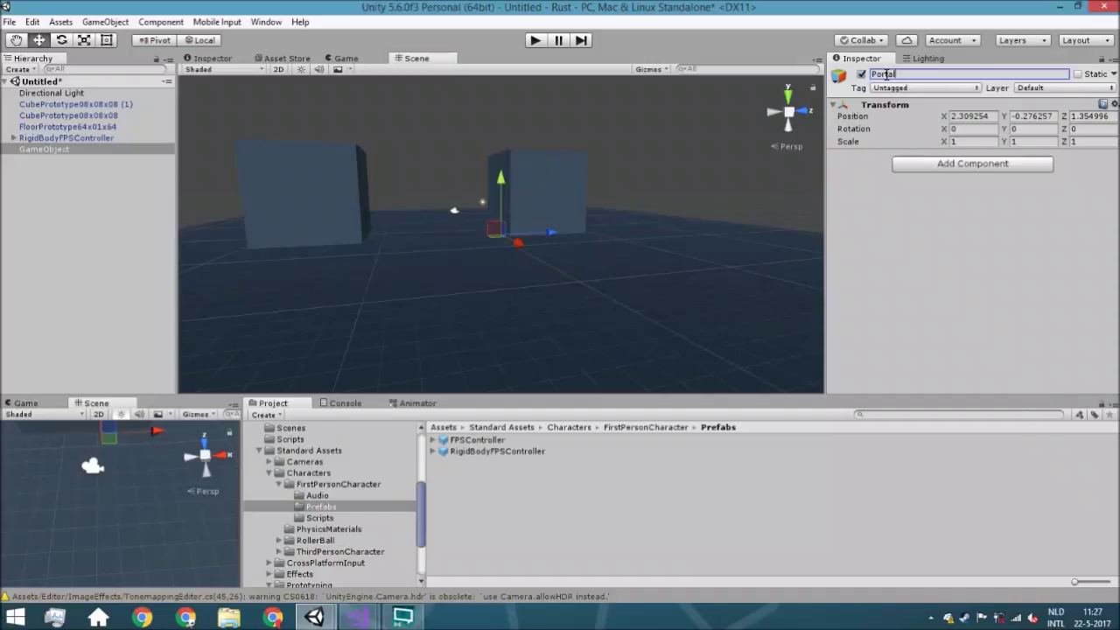
key(Return)
Step: Add the Portal Manager script component to the Portalmanager object, then deselect the object
click(948, 163)
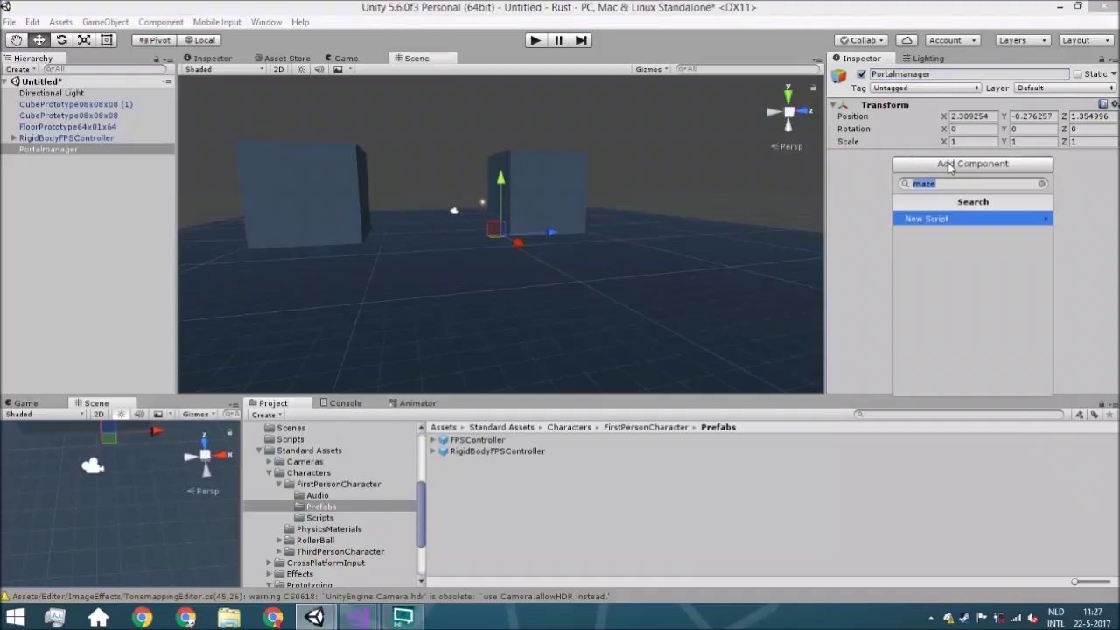
text(portal)
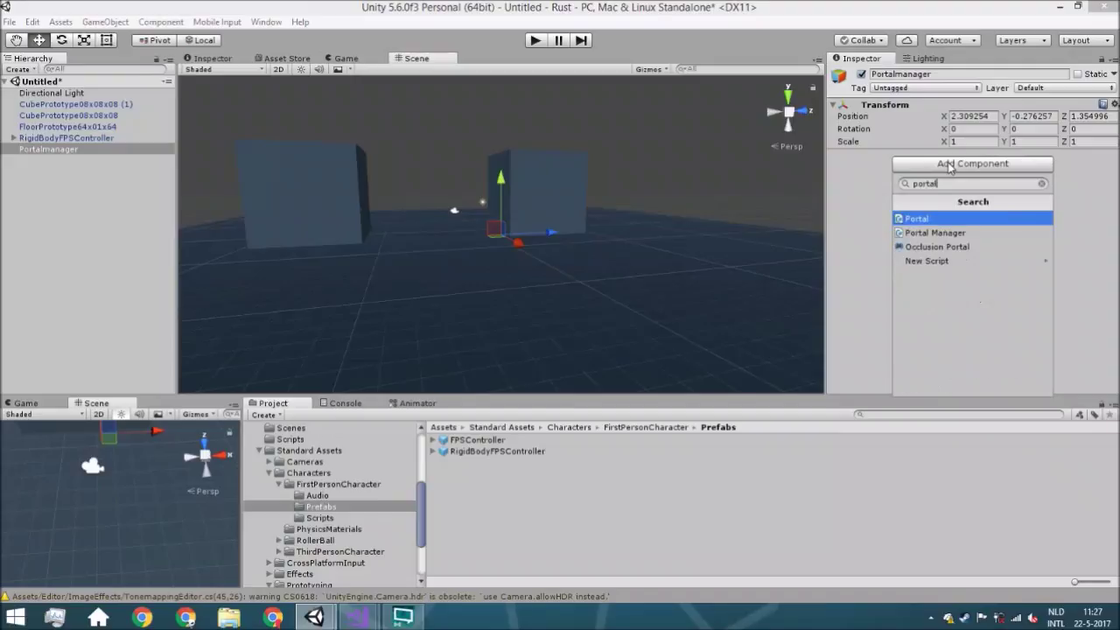
key(Down)
key(Return)
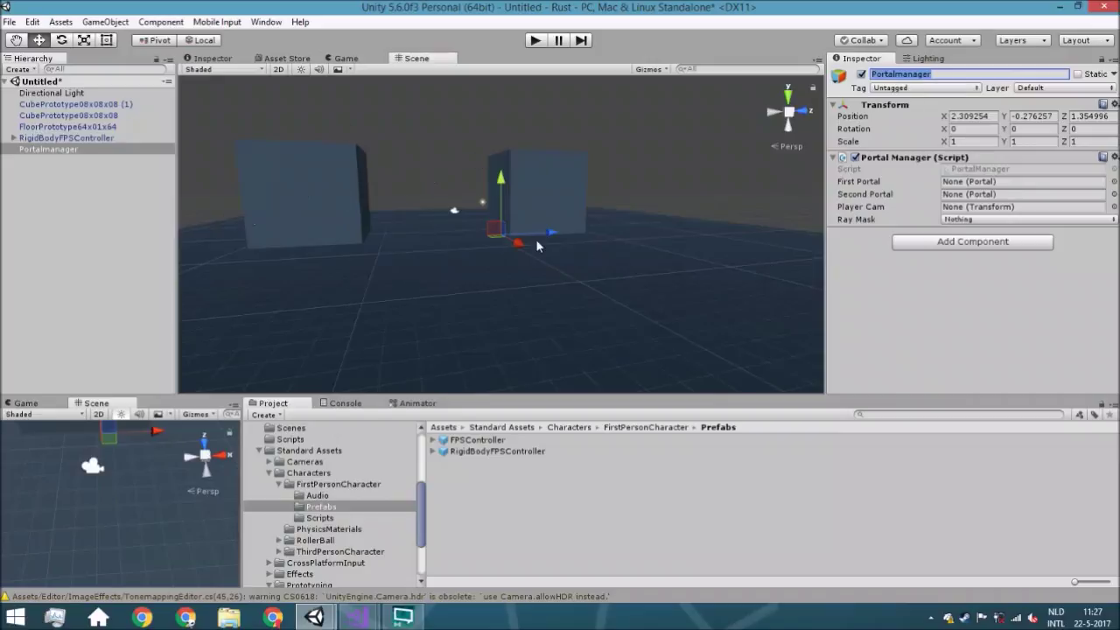
click(11, 240)
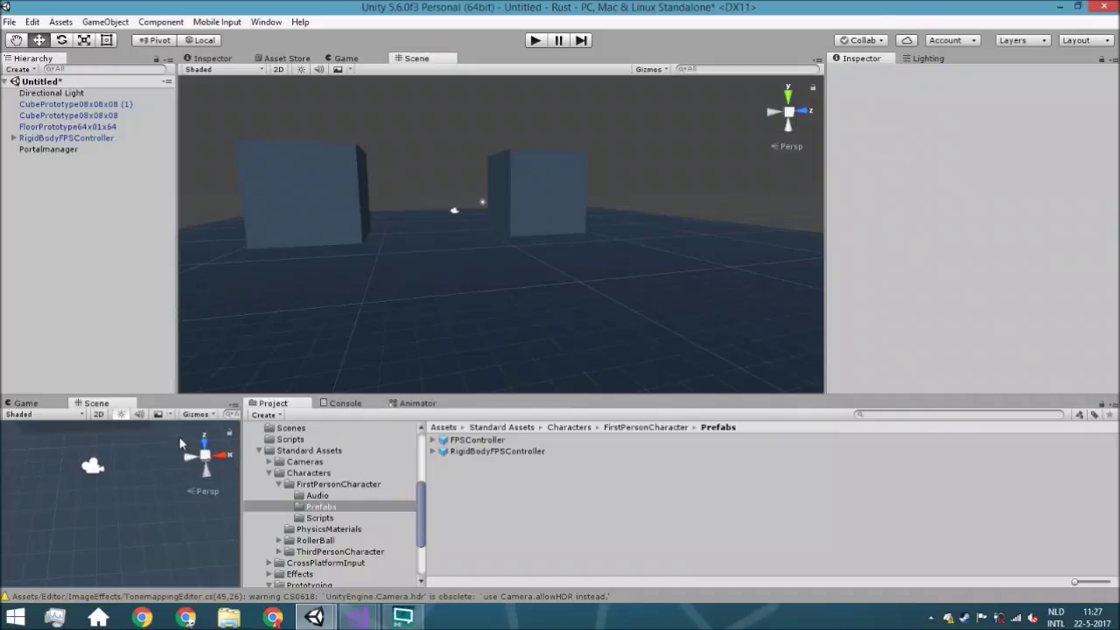
Step: Create a folder named "PortalMaterials" directly under Assets and open it
scroll(325, 481, up, 3)
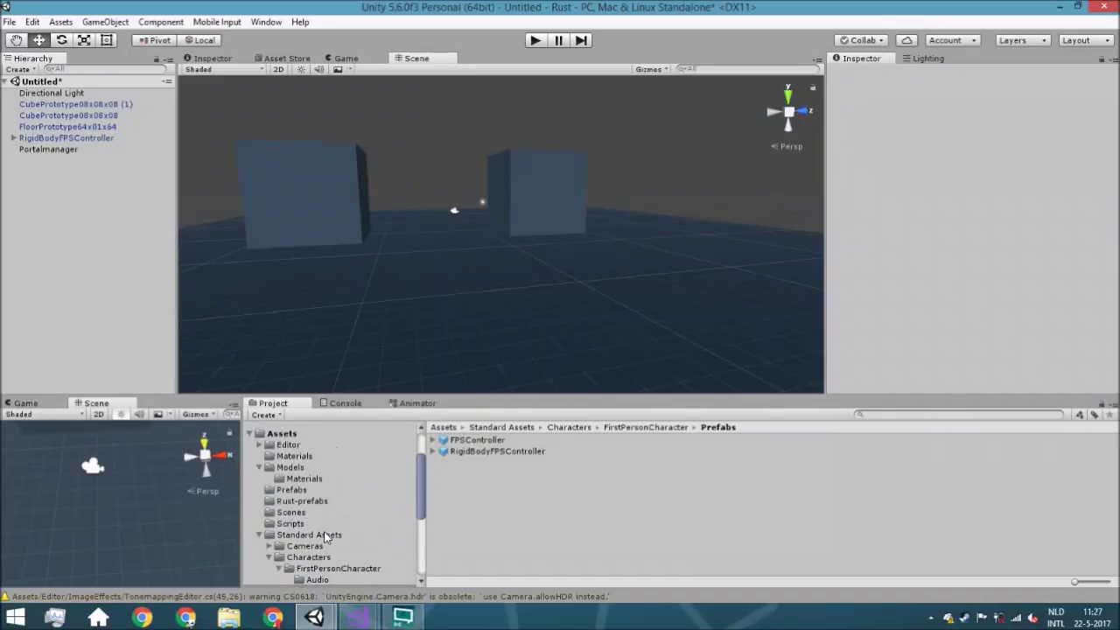
click(284, 434)
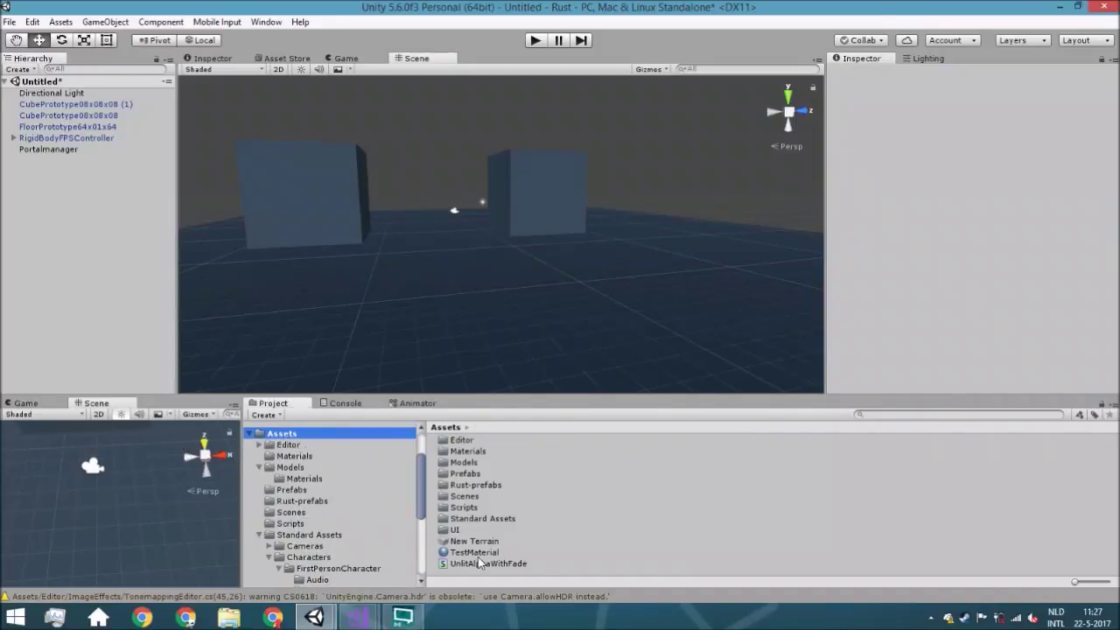
right_click(562, 570)
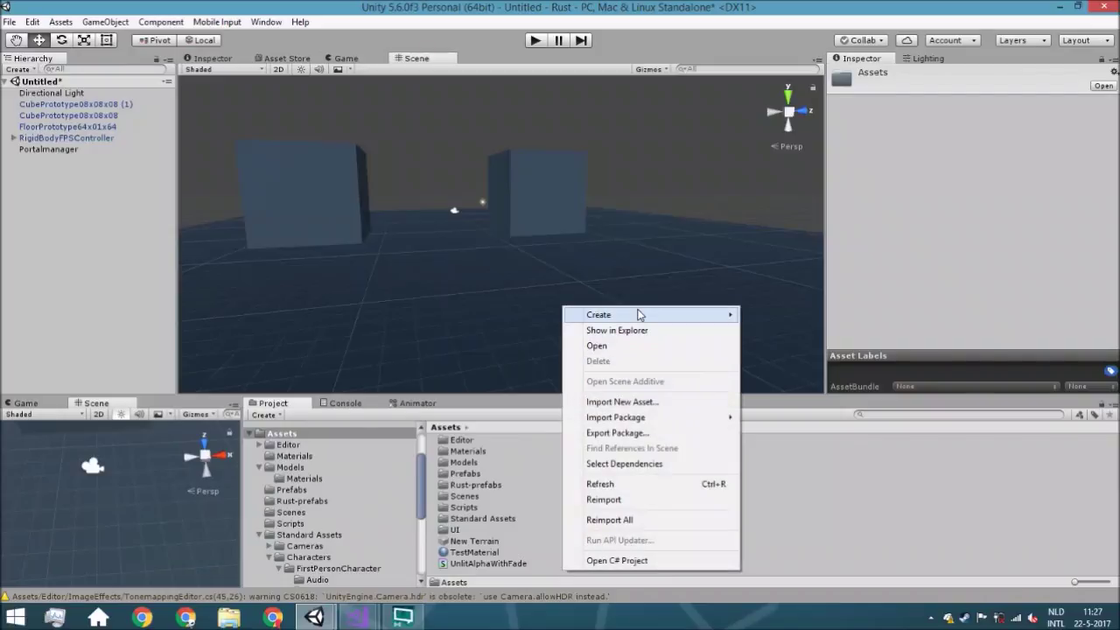
mouse_move(639, 315)
click(772, 253)
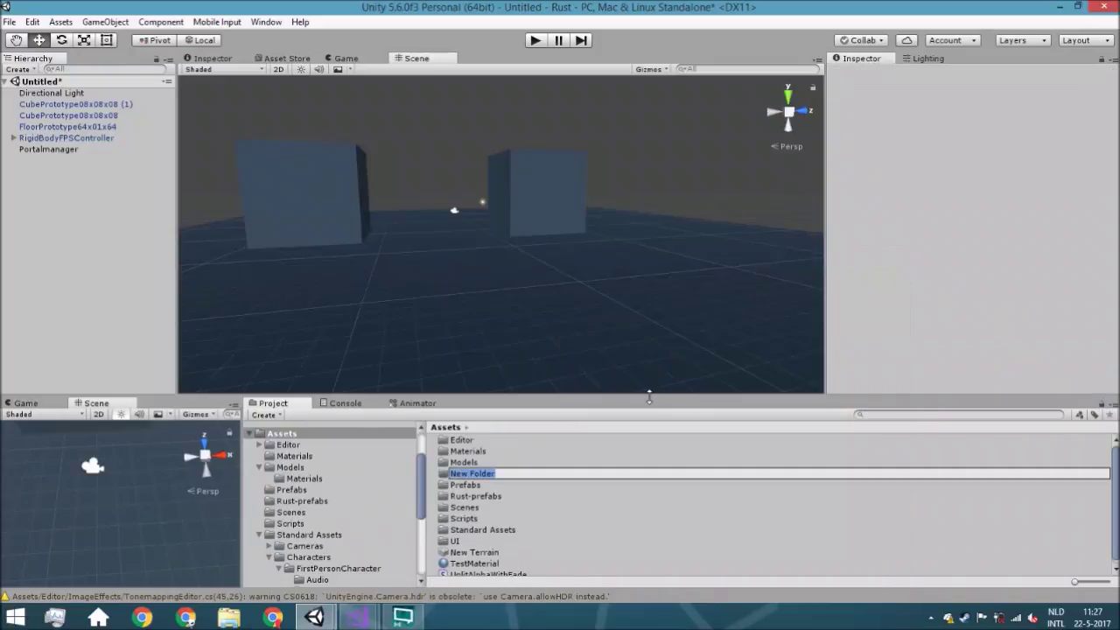
text(PortalMaterials)
key(Return)
key(Return)
Step: Create a new material named "Portal01" in the PortalMaterials folder
right_click(601, 450)
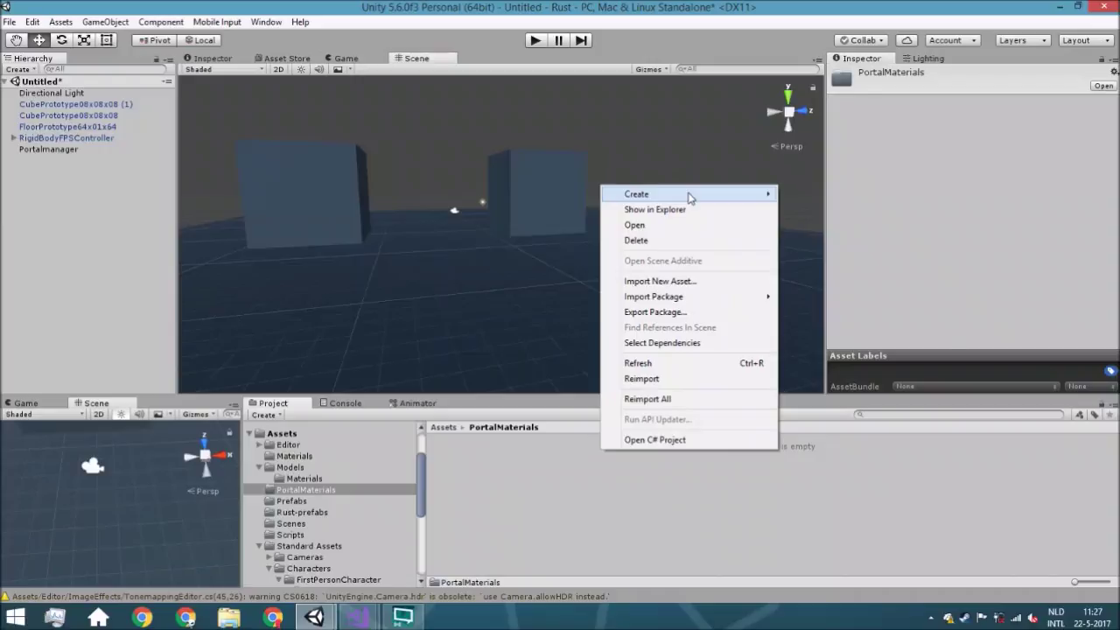
mouse_move(688, 196)
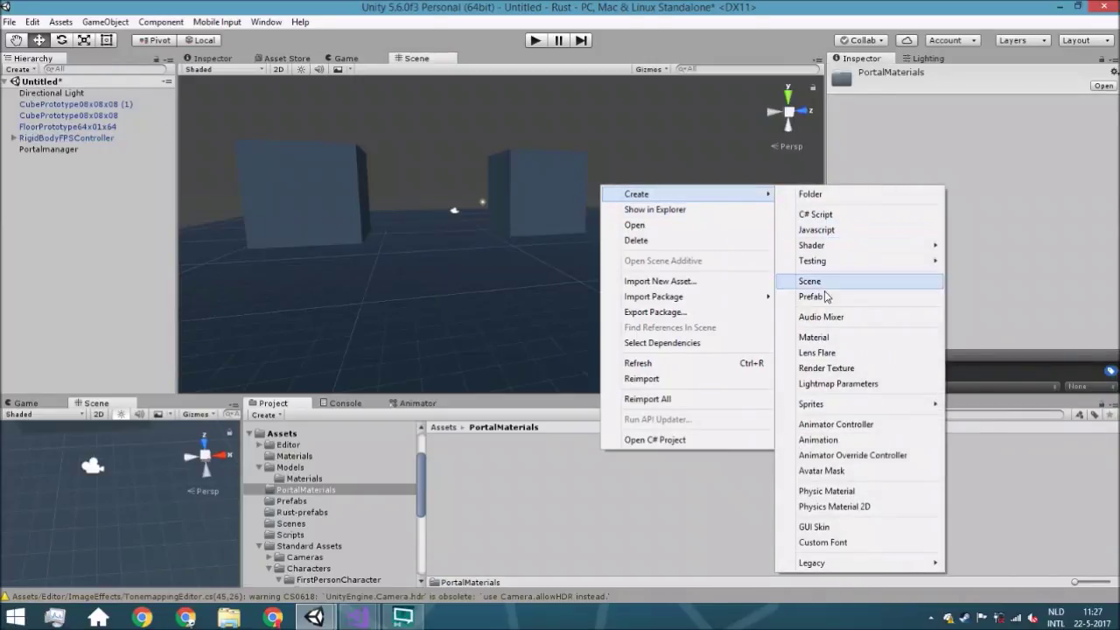
click(829, 340)
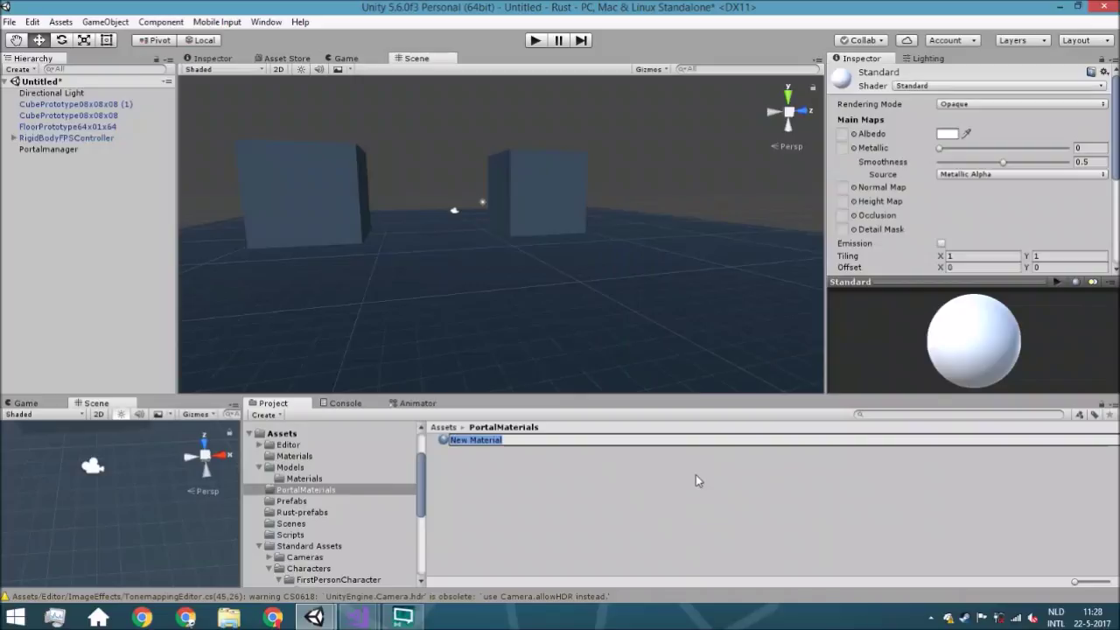
text(Portal01)
key(Return)
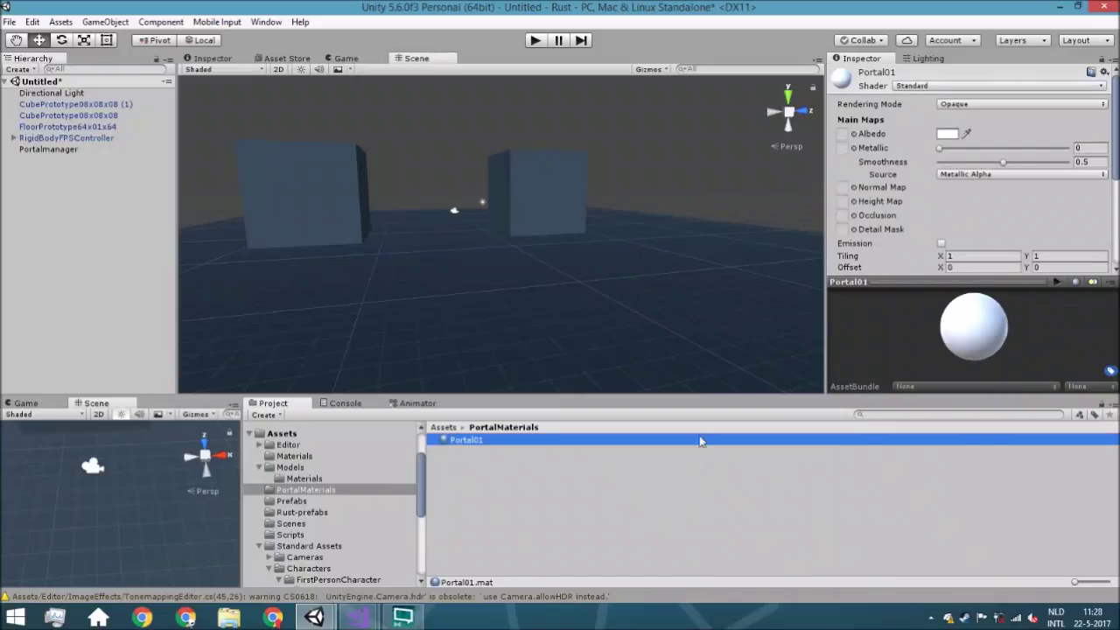
Step: Set the Portal01 material's shader to Mobile/Unlit (Supports Lightmap)
click(933, 87)
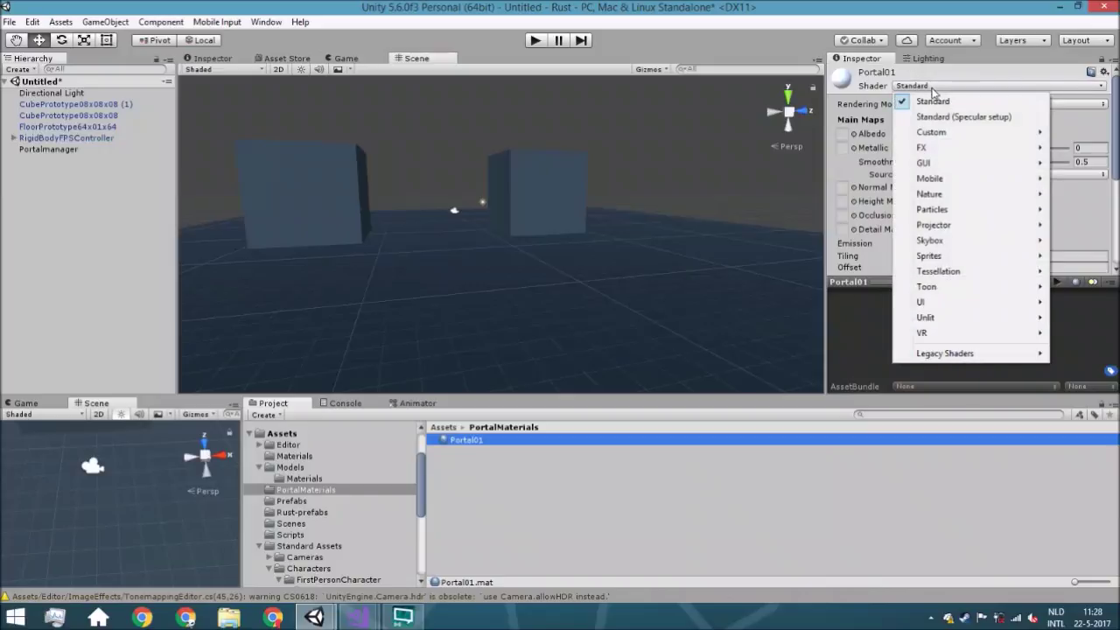
mouse_move(933, 182)
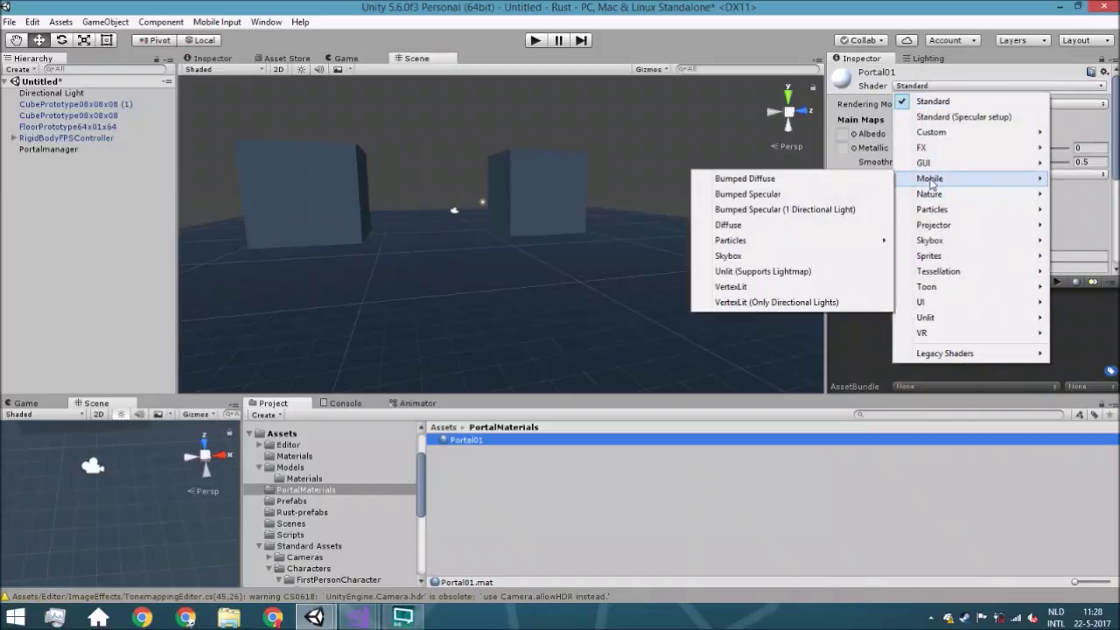
click(797, 271)
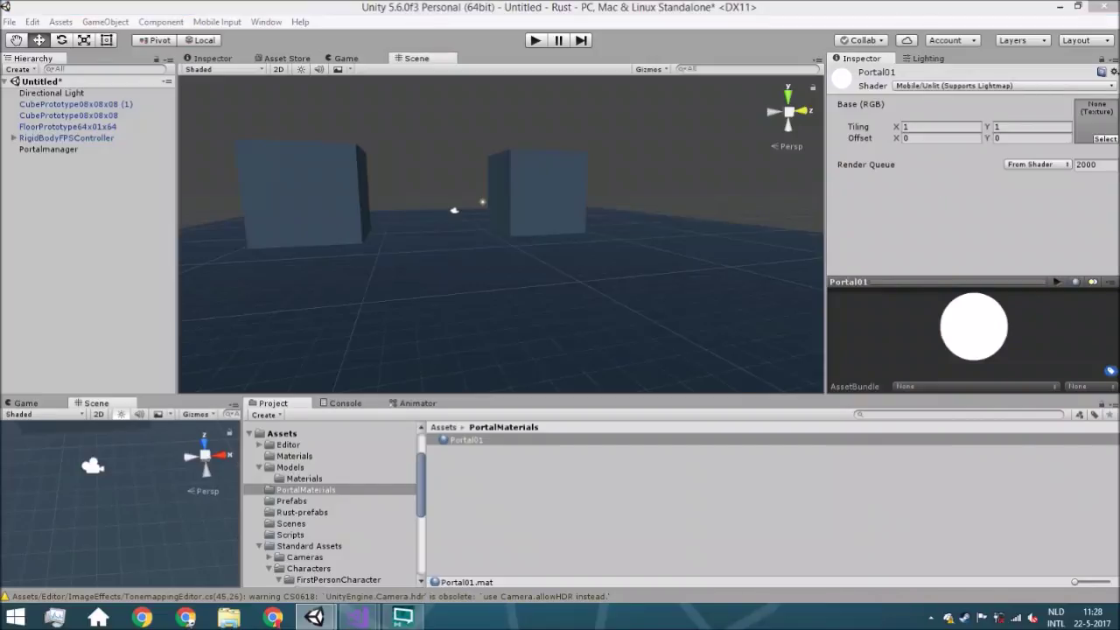
Step: Create a second material named "Portal02" in the PortalMaterials folder and clear the selection
right_click(532, 498)
mouse_move(619, 242)
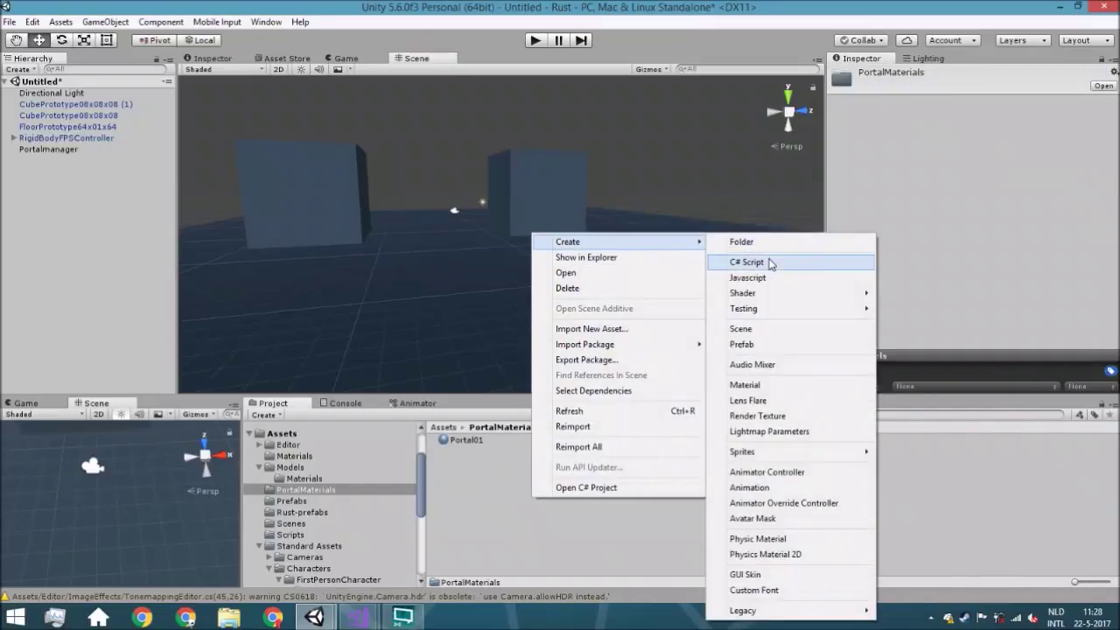
click(770, 388)
text(Portal02)
key(Return)
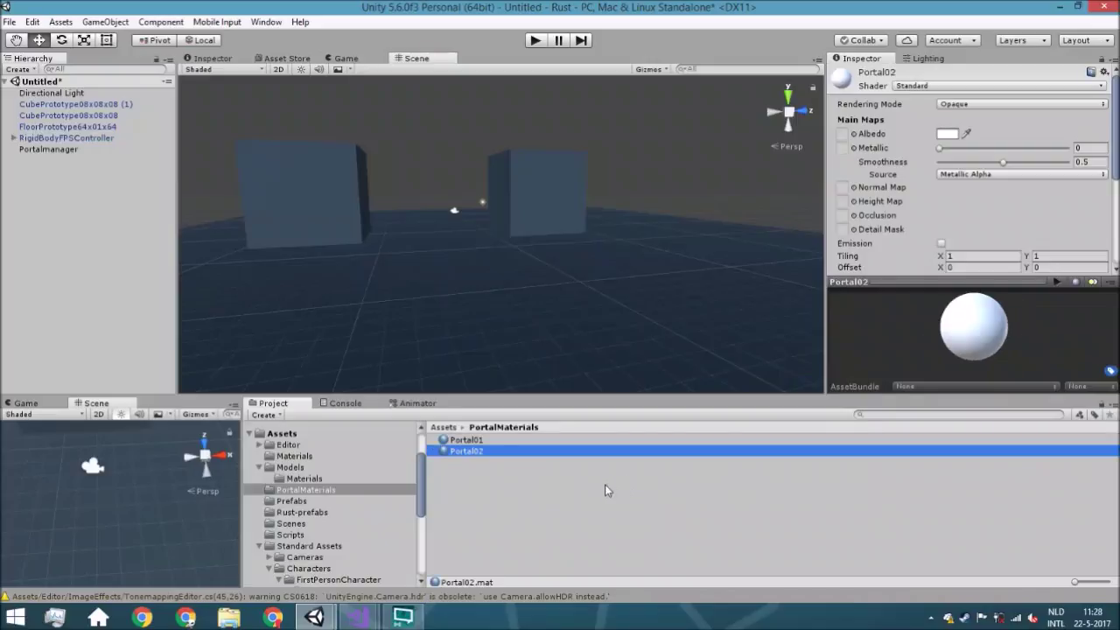
click(473, 458)
right_click(466, 471)
click(457, 458)
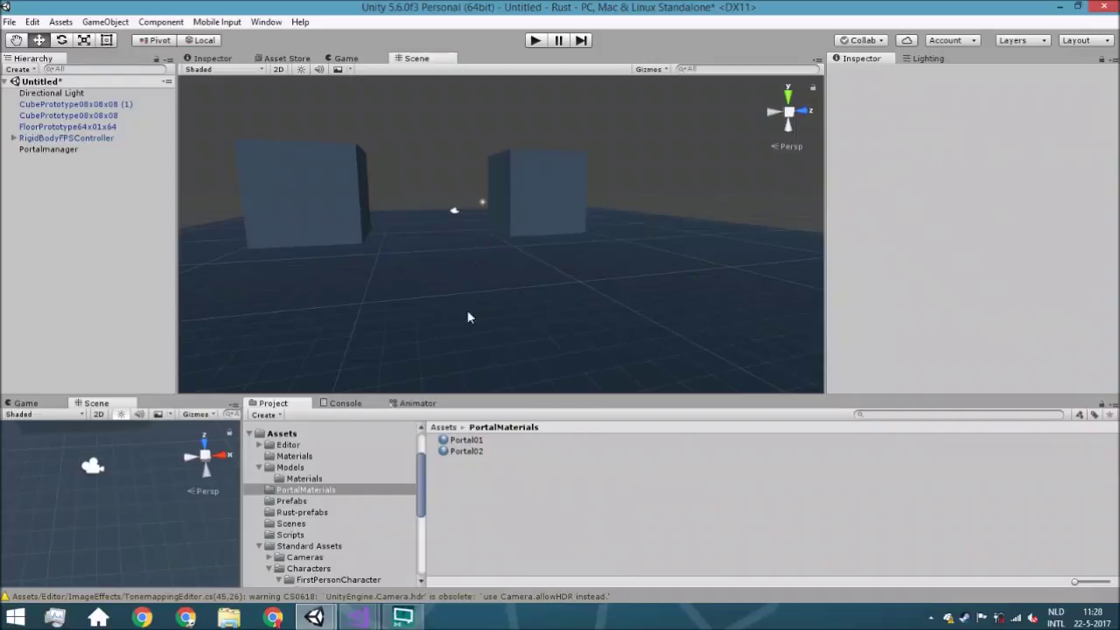
Step: Create a render texture named "Portal01" in the PortalMaterials folder
right_click(482, 505)
mouse_move(578, 252)
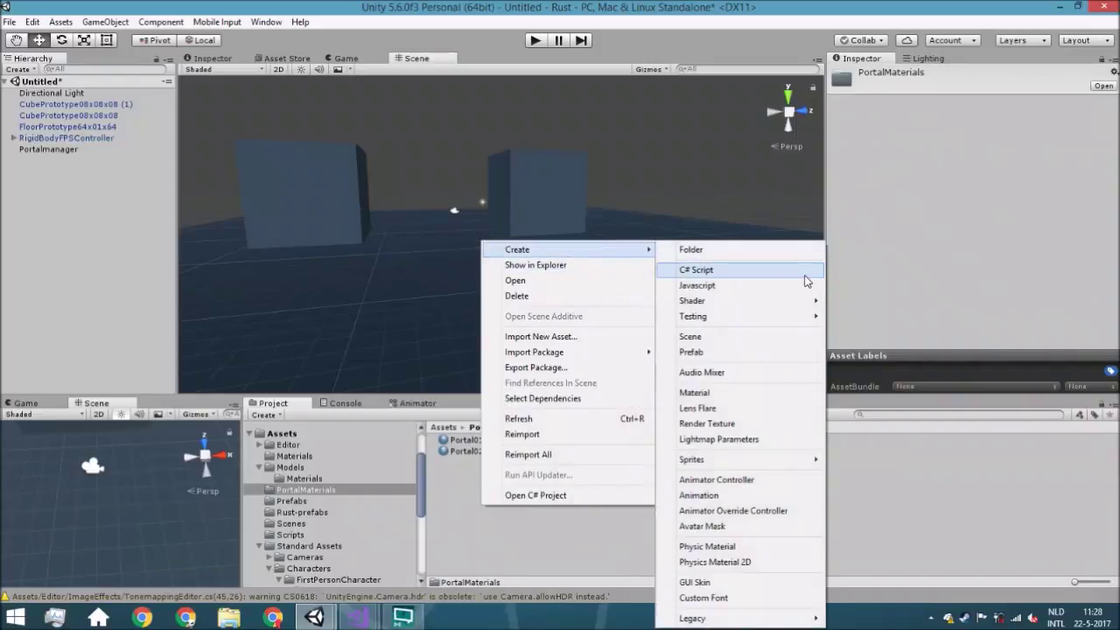
click(741, 424)
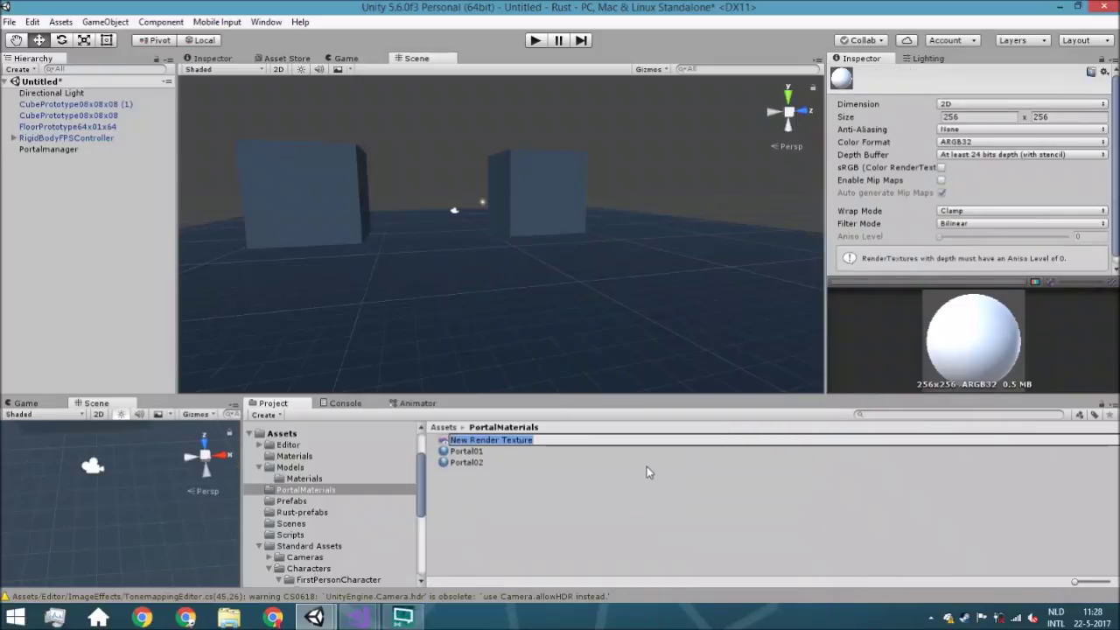
text(Portal01)
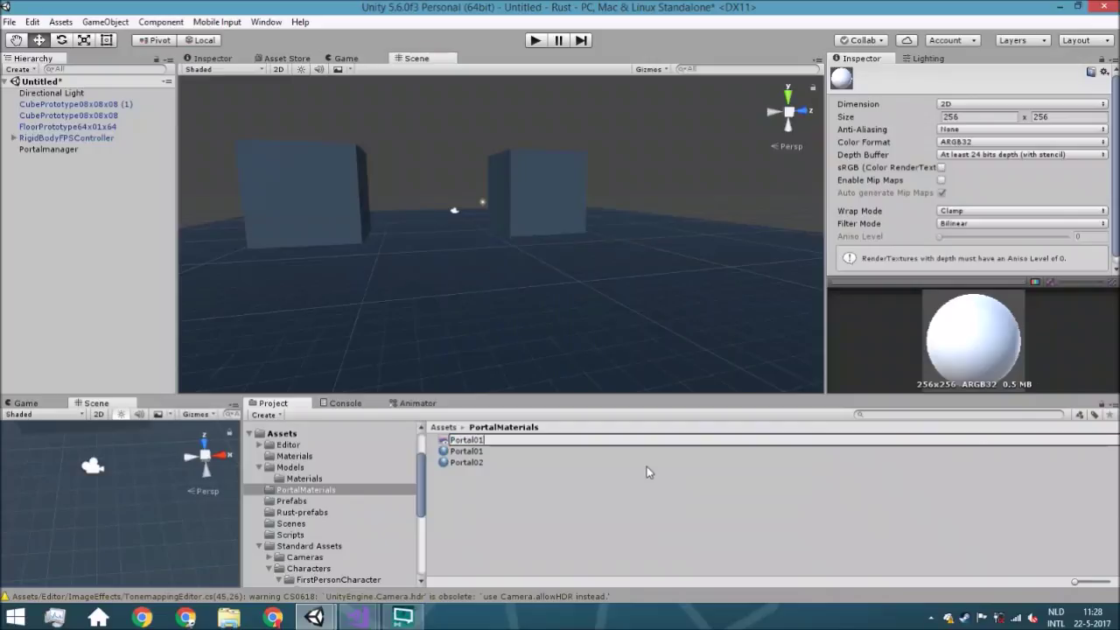
key(Return)
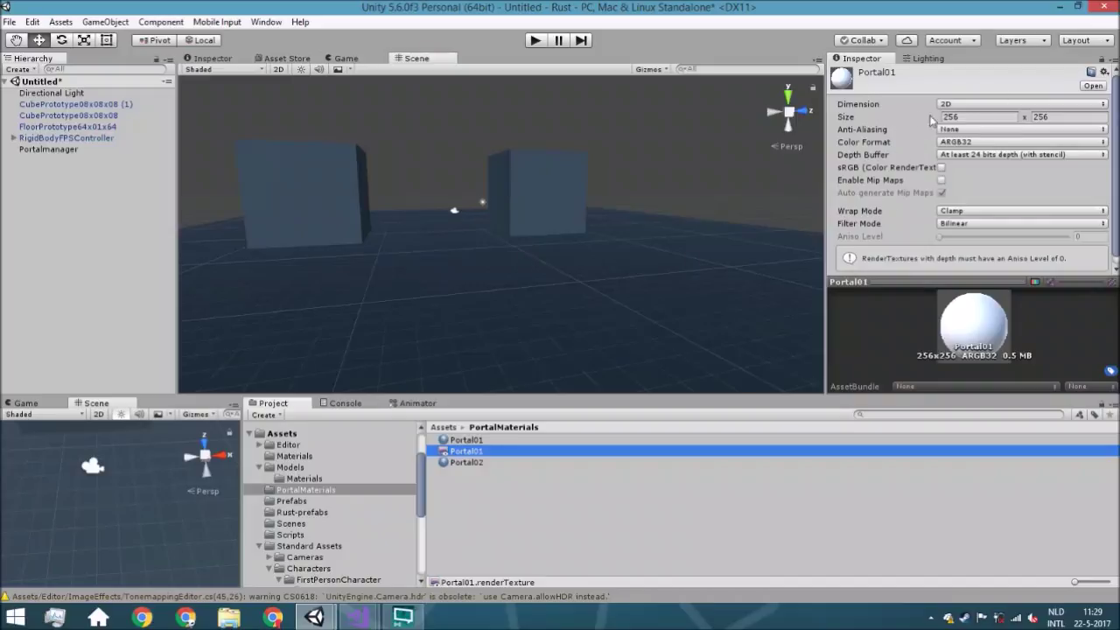
Step: Set the width of the Portal01 render texture to 128
click(962, 117)
text(128)
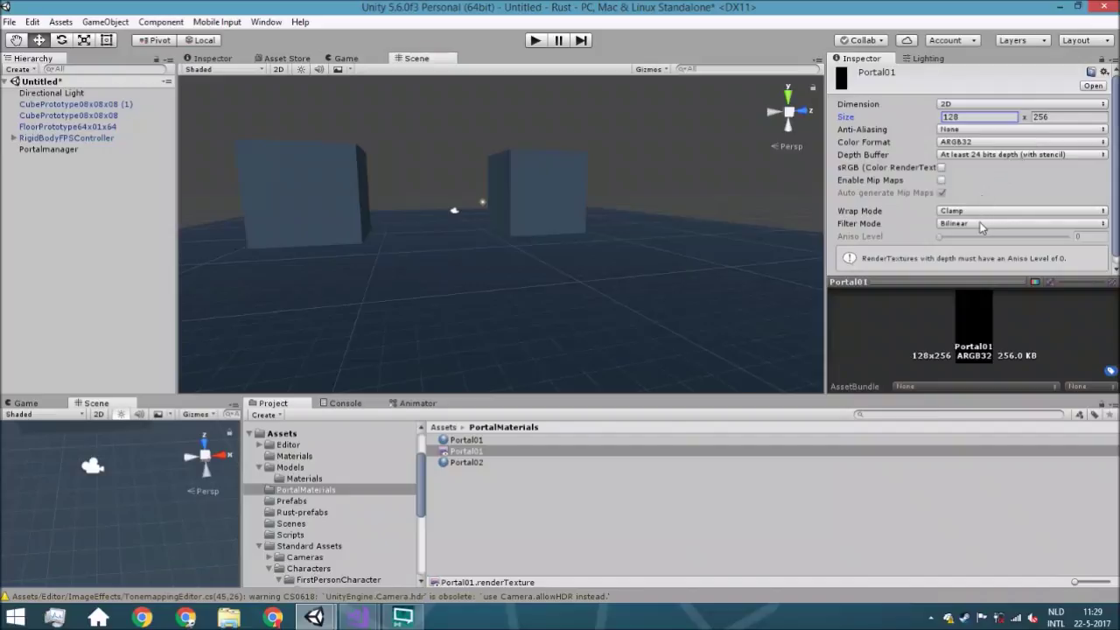
scroll(978, 225, down, 1)
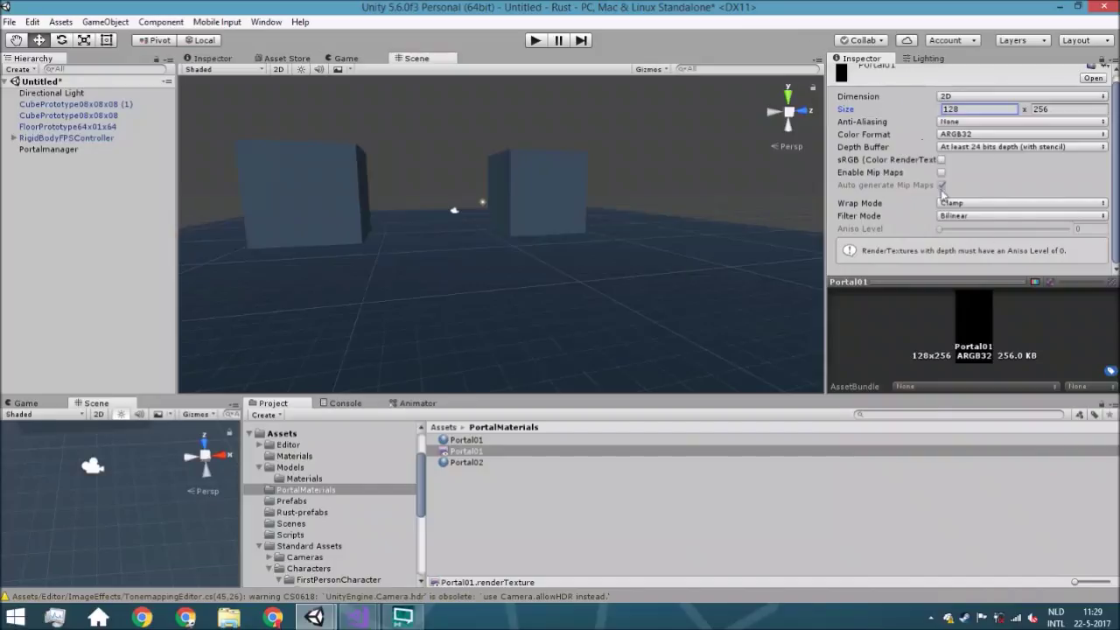
click(978, 107)
Step: Create a second render texture named "Portal02" in the PortalMaterials folder
click(522, 521)
right_click(522, 523)
mouse_move(613, 264)
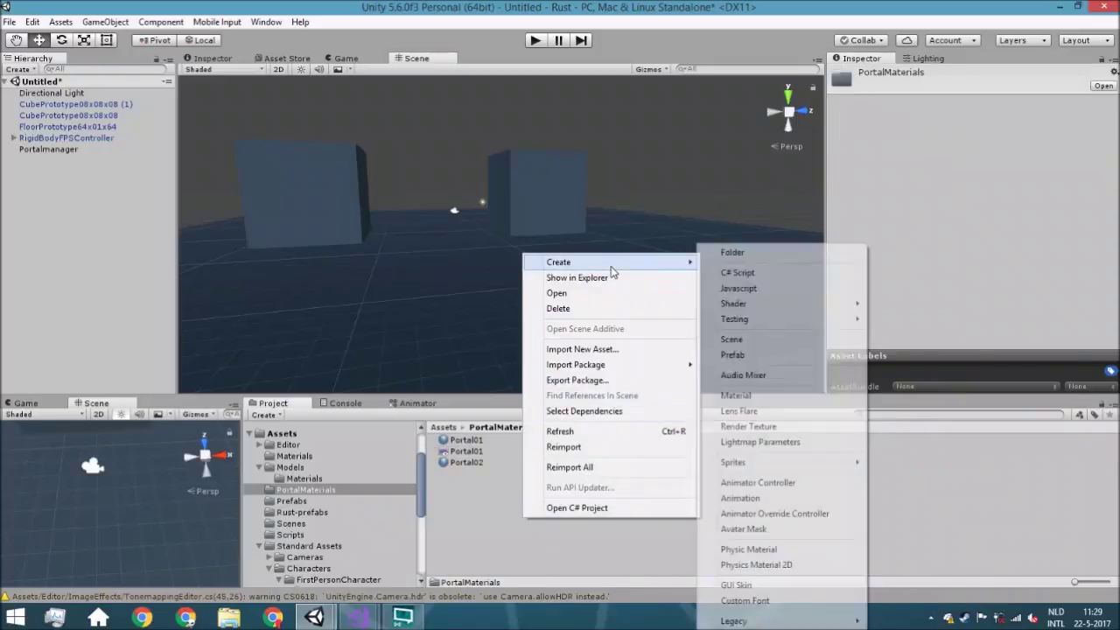
click(788, 426)
text(P)
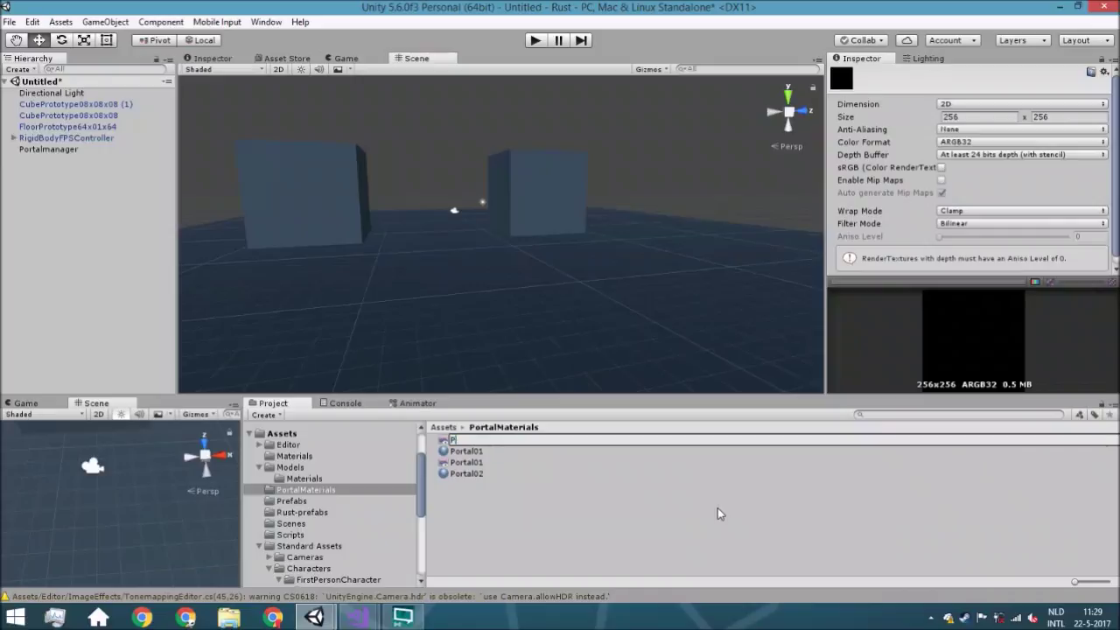
text(ortal02)
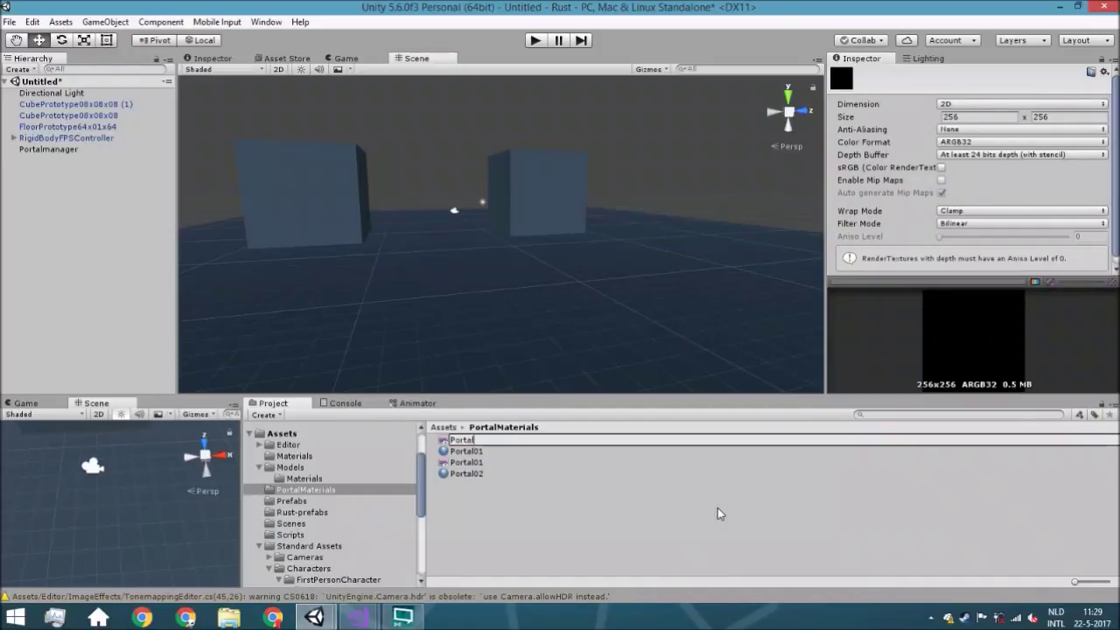
key(Return)
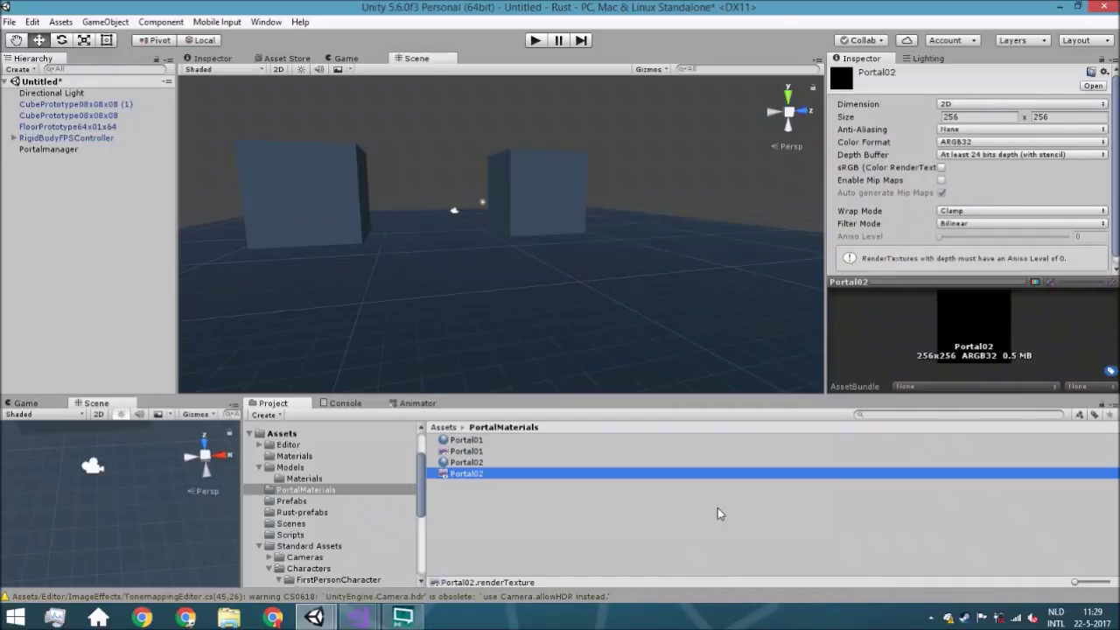
Step: Set the width of the Portal02 render texture to 128
click(978, 118)
text(128)
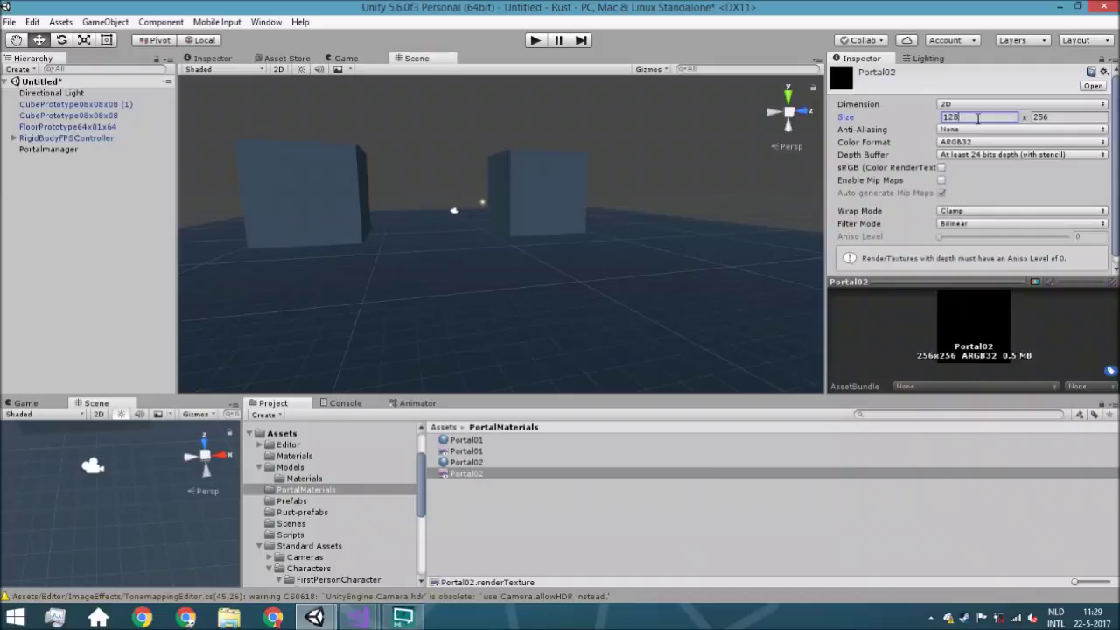
key(Return)
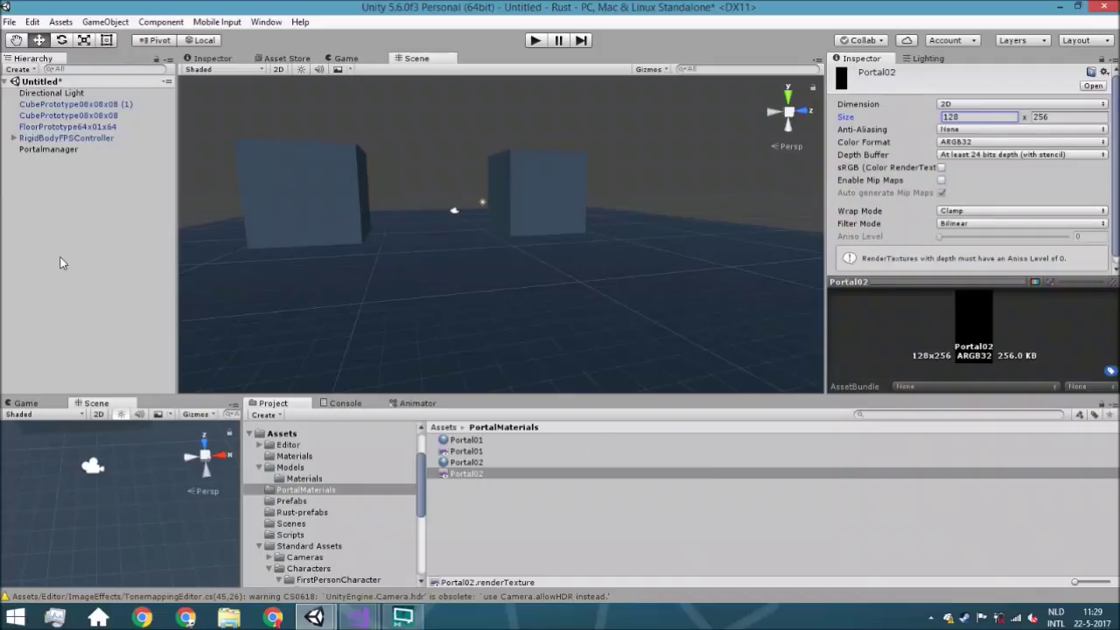
Step: Create an empty game object at the root of the scene hierarchy
click(100, 277)
right_click(66, 187)
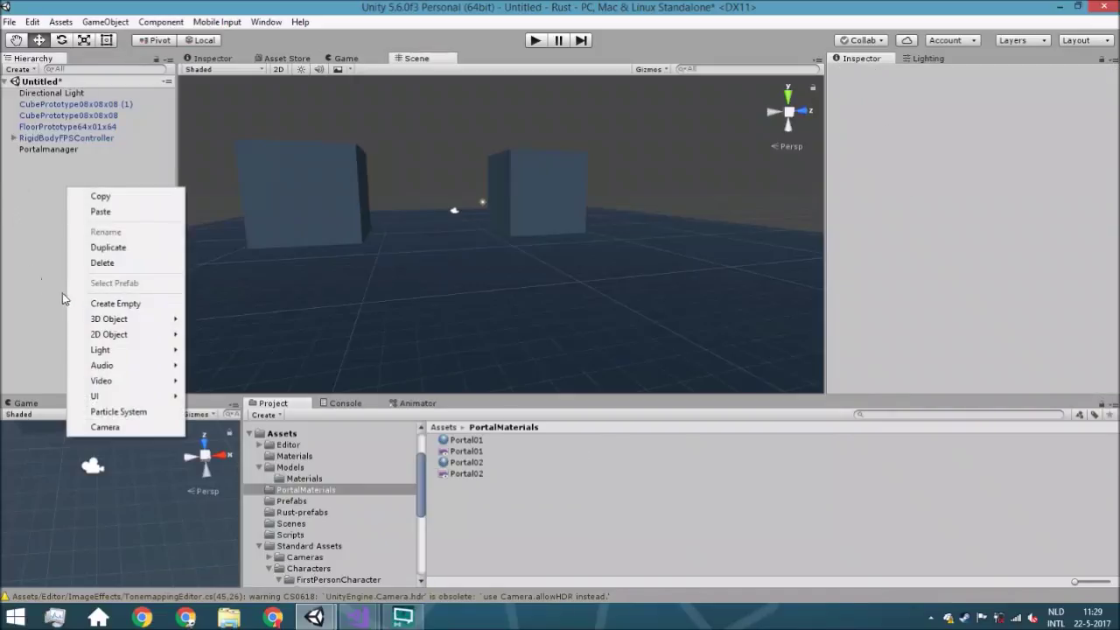
click(83, 304)
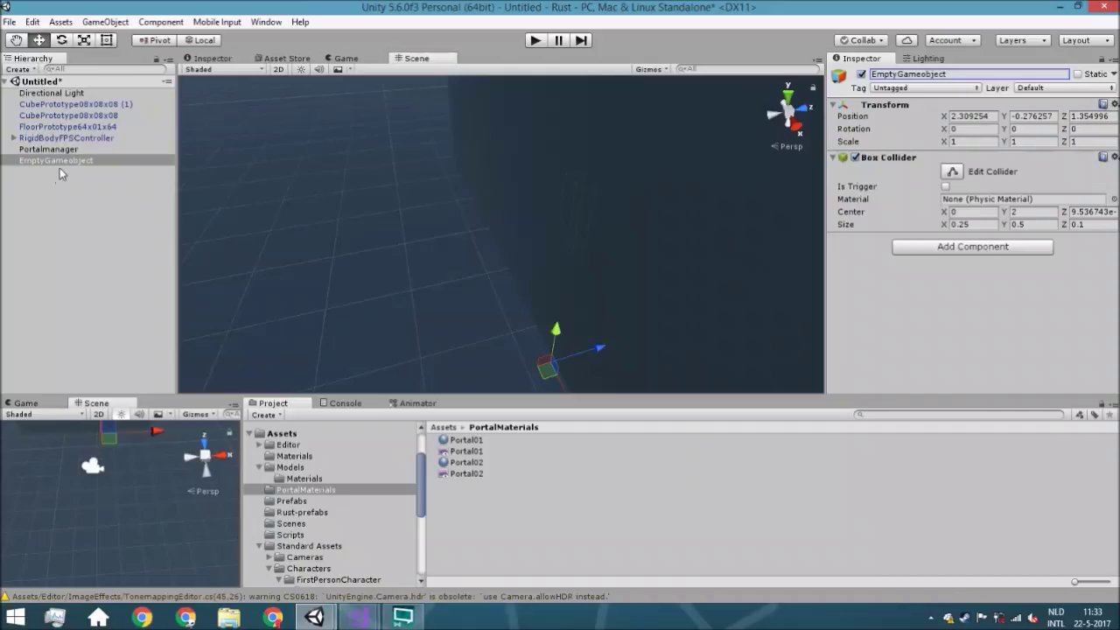
Step: Remove the Box Collider from the empty game object and rename the object "Portal01"
double_click(937, 74)
click(1113, 159)
click(1074, 227)
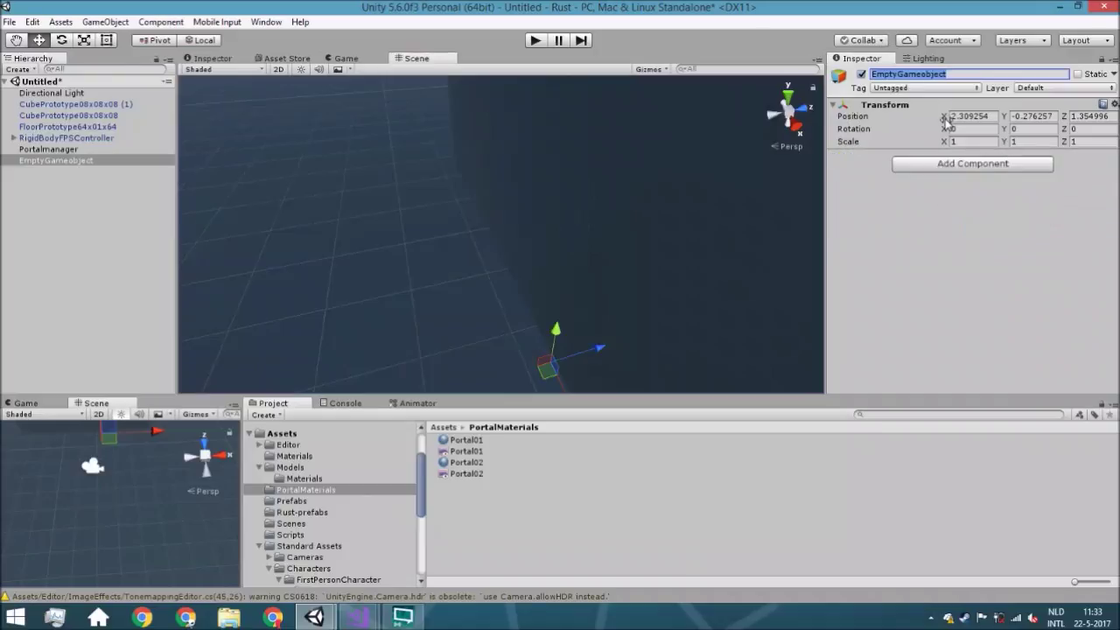
text(Portal01)
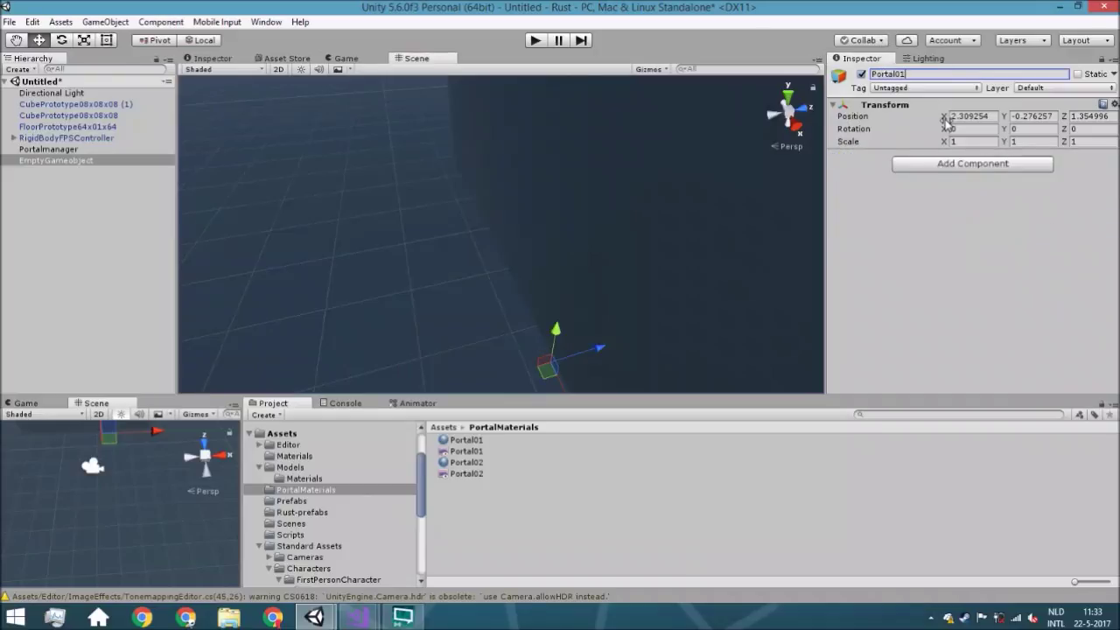
key(Return)
click(970, 164)
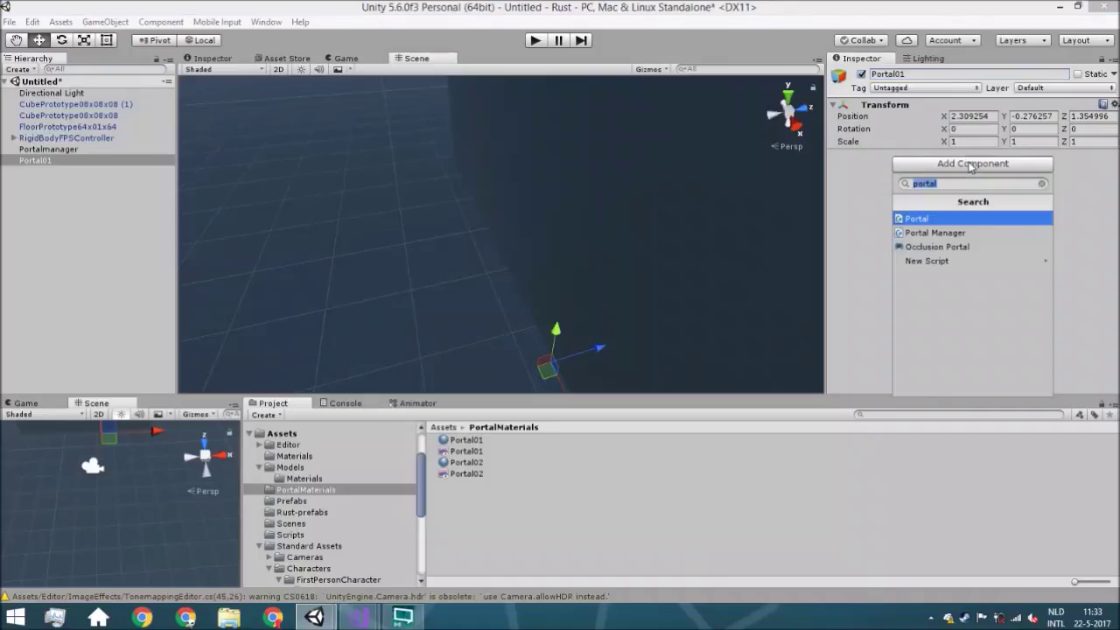
key(Escape)
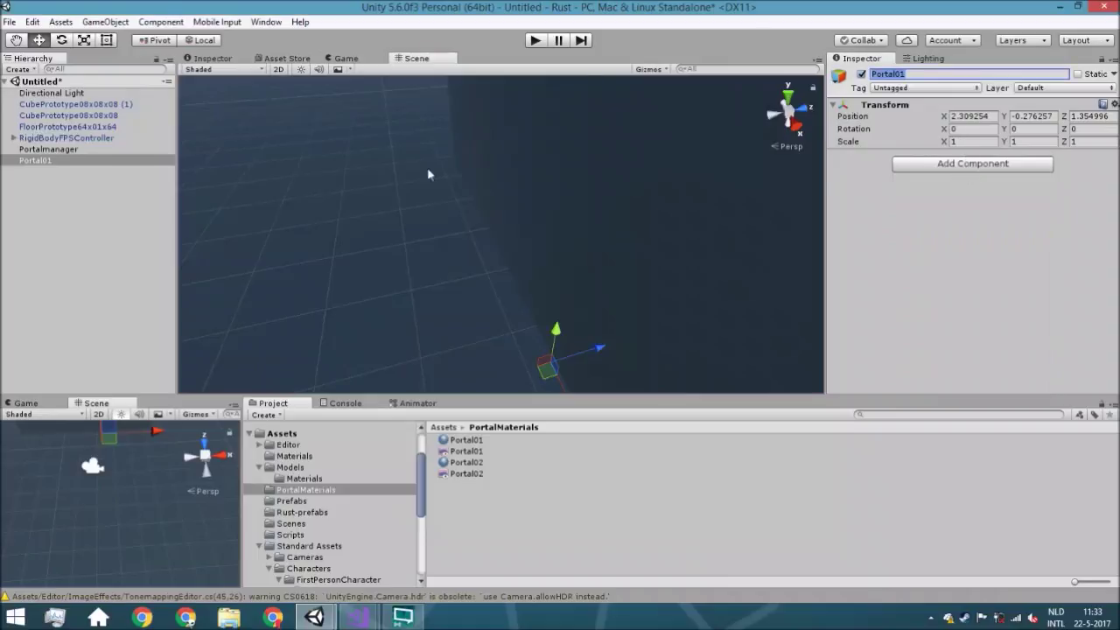
Step: Add a cube as a child of the Portal01 object and raise it to about 1.2 on Y
right_click(72, 162)
mouse_move(140, 295)
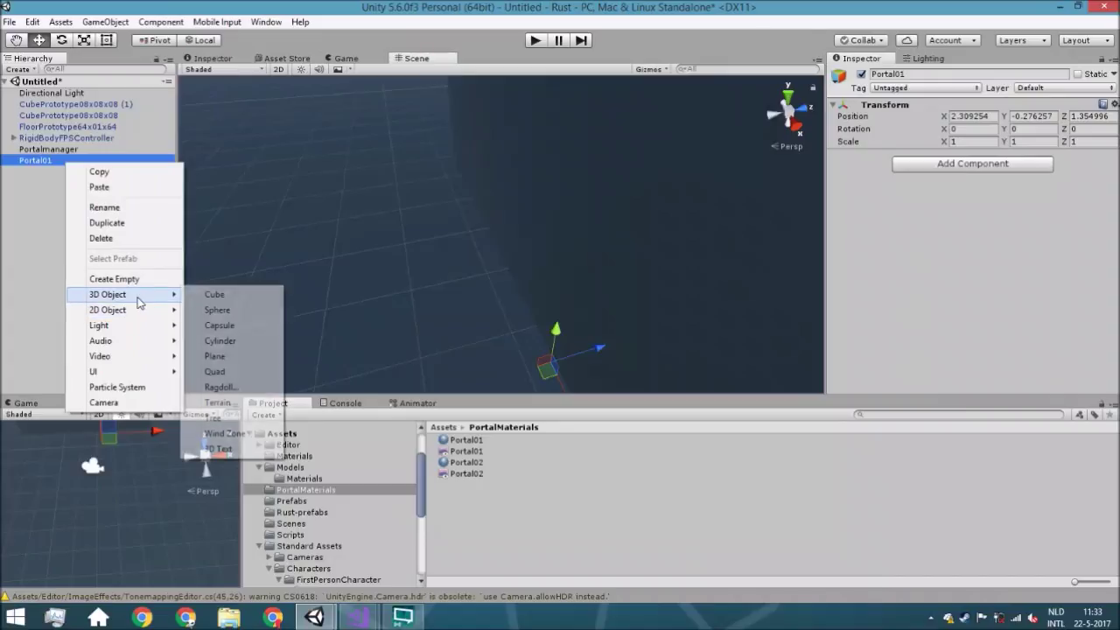
click(215, 295)
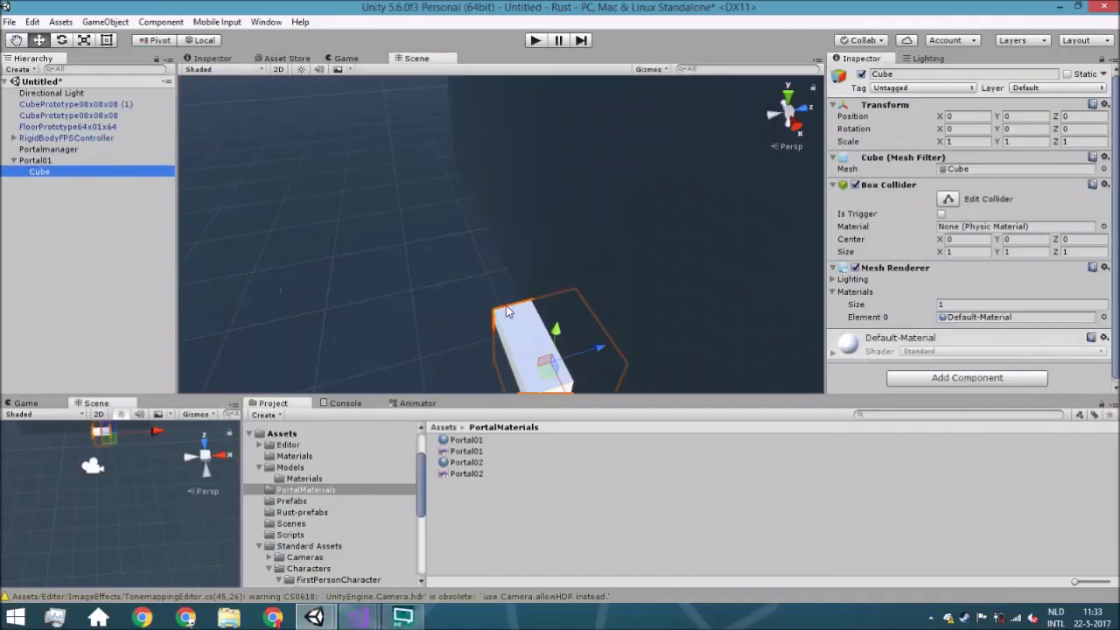
key(f)
drag(558, 256, 557, 181)
Step: Scale the cube into a thin door-shaped slab with Y scale 2 and Z scale 0.28
click(1020, 142)
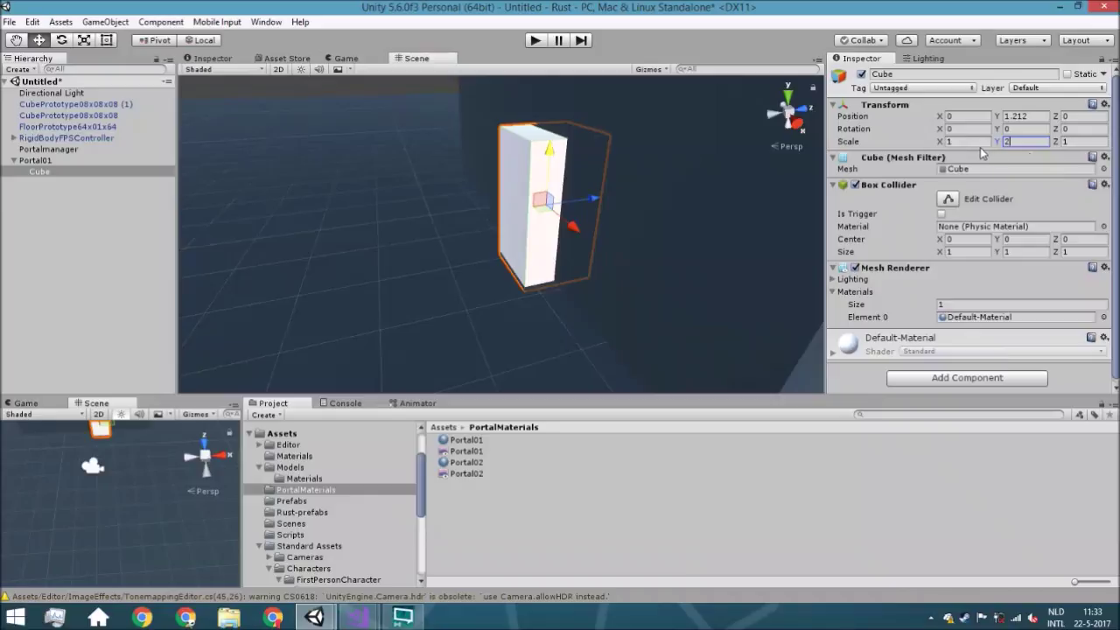
drag(940, 142, 944, 144)
click(1056, 142)
drag(1054, 143, 1040, 151)
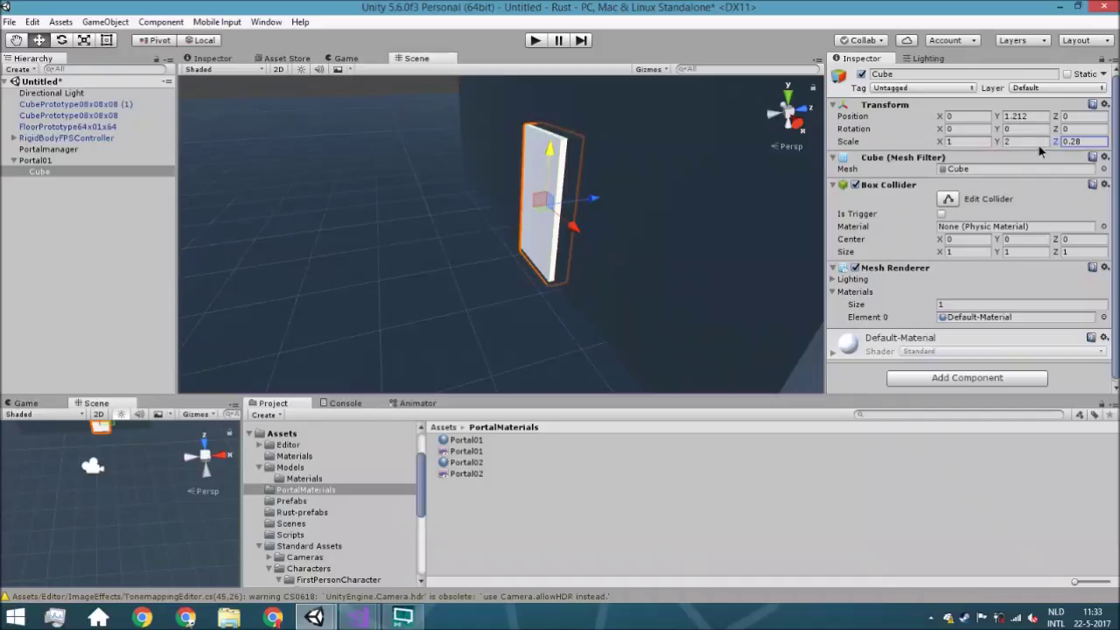
Step: Add a Box Collider to the Portal01 object and set its Y size to 2
click(123, 161)
click(942, 164)
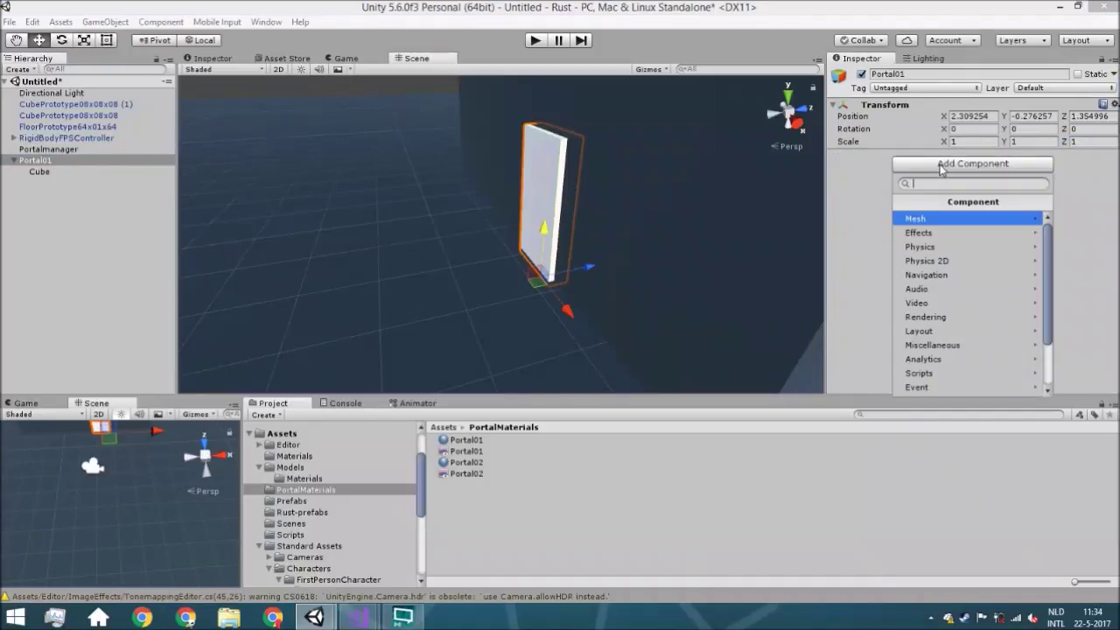
text(bo)
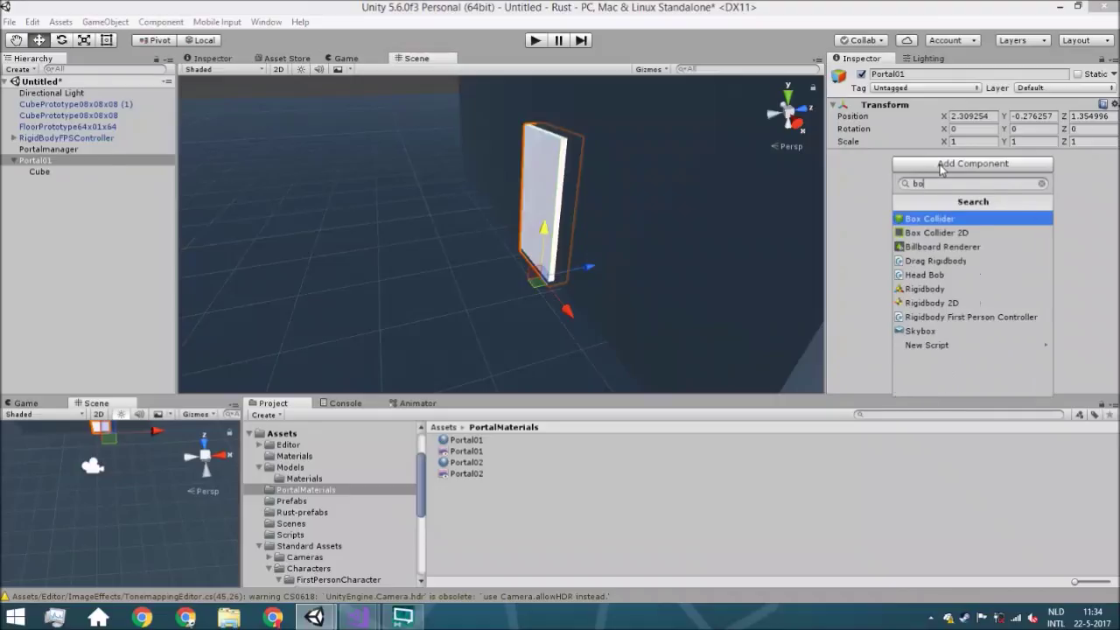
key(Return)
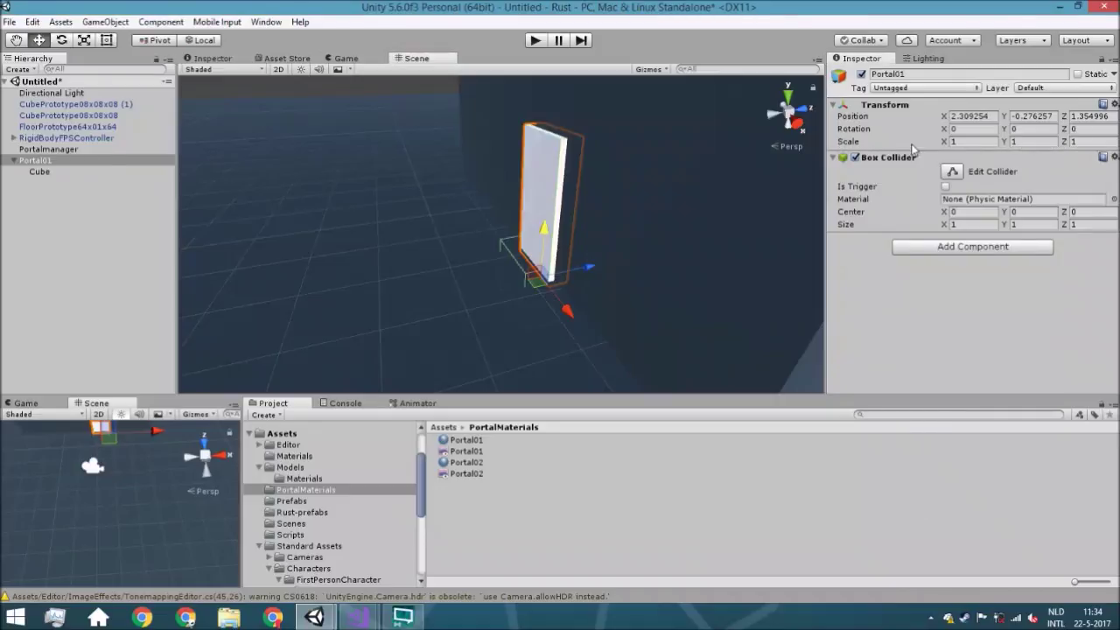
click(1036, 225)
text(2)
Step: Set the Y center of Portal01's Box Collider to 1.2 so that it lines up with the cube
click(1036, 211)
text(1)
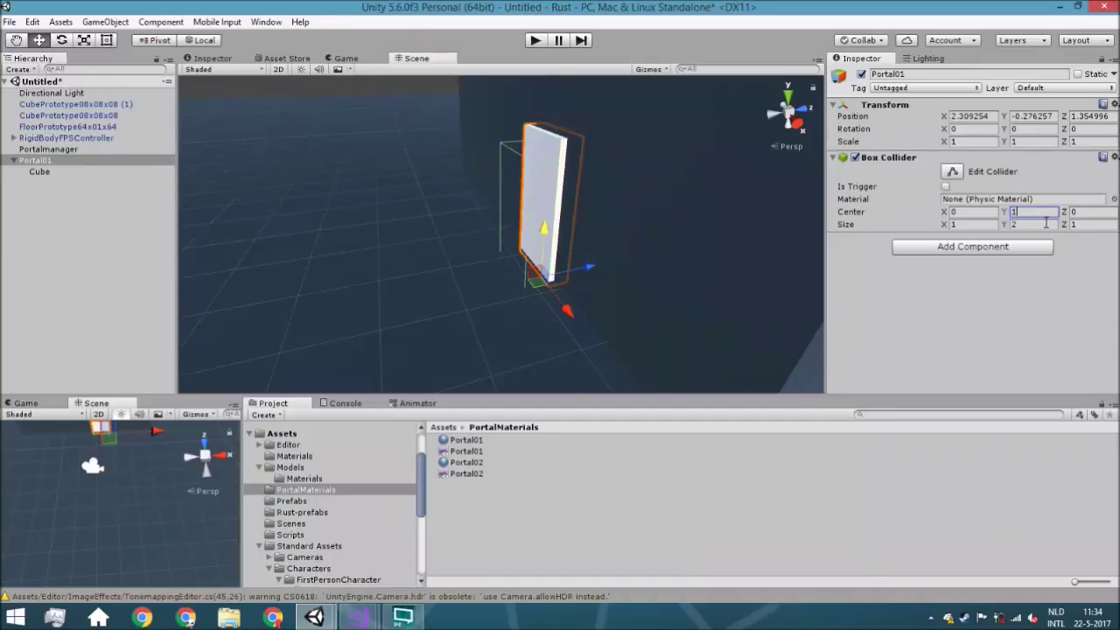
alt+drag(630, 175, 788, 151)
middle_drag(672, 199, 525, 194)
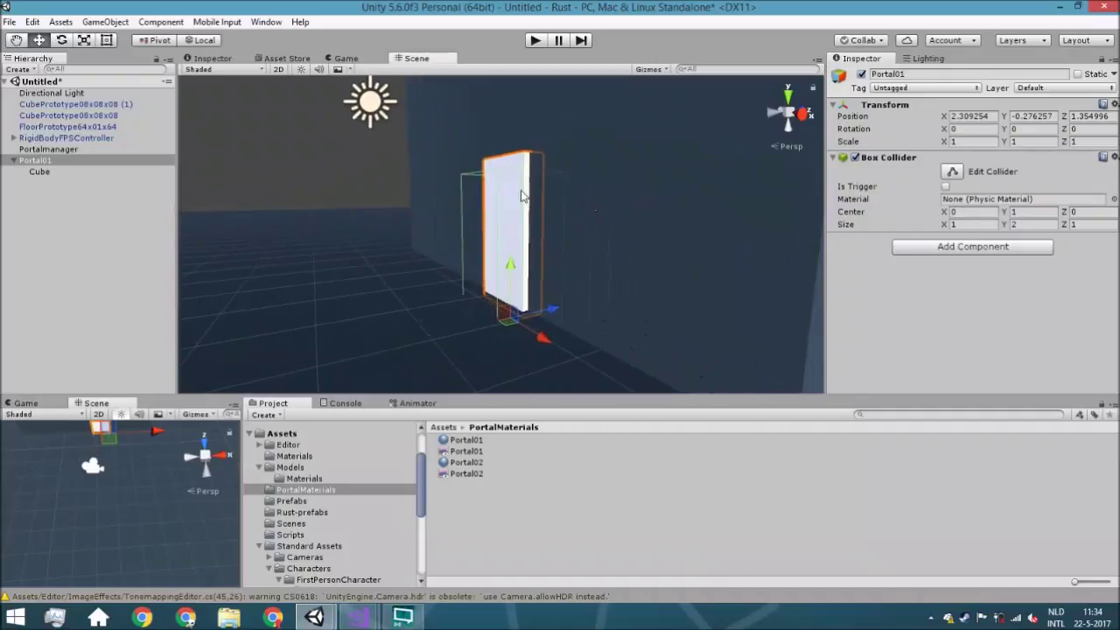
scroll(508, 210, up, 3)
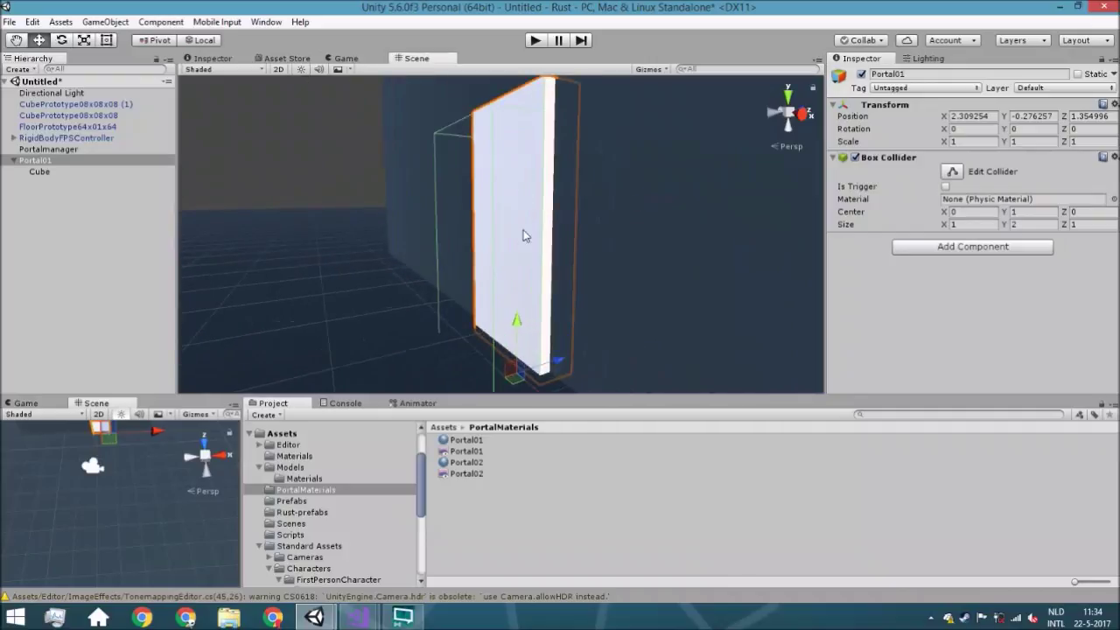
alt+drag(523, 235, 522, 275)
scroll(745, 231, down, 2)
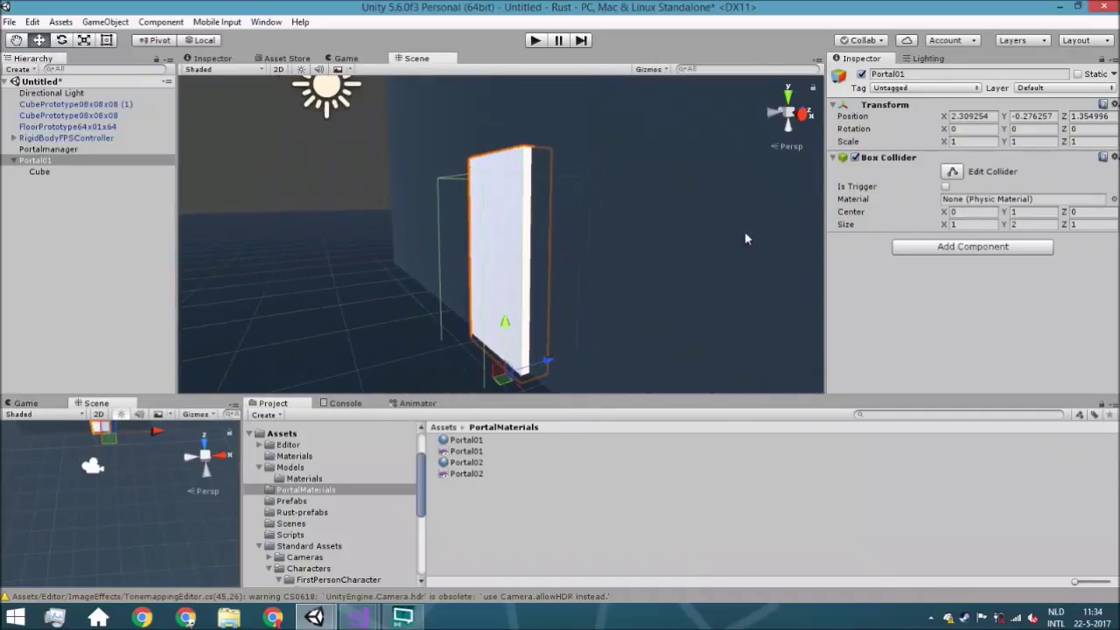
click(1011, 212)
text(1.14)
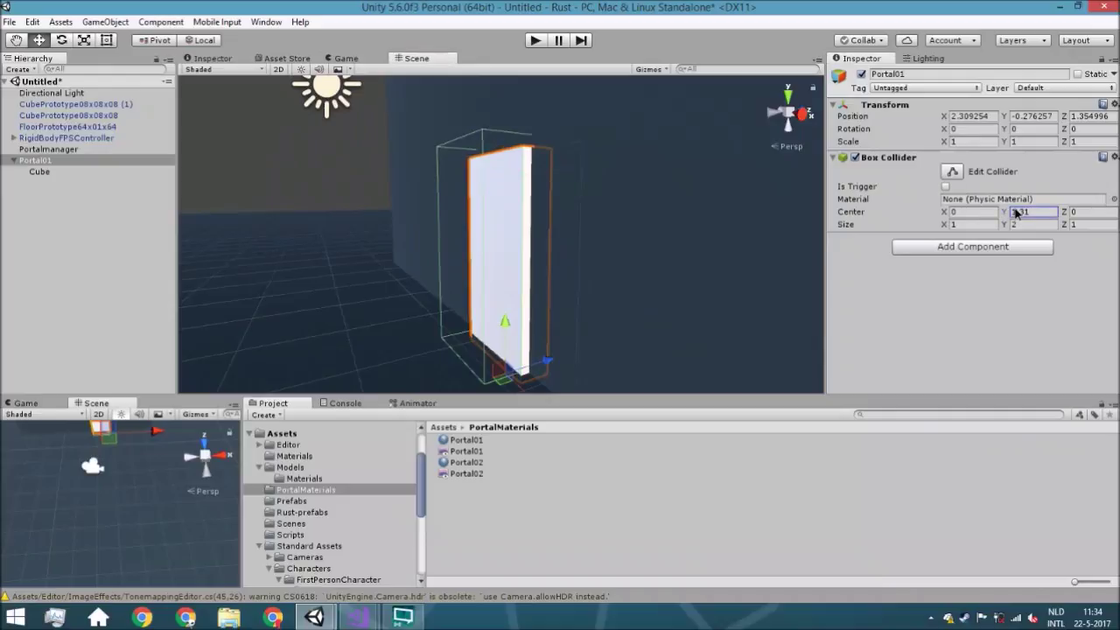
key(BackSpace)
key(BackSpace)
text(2)
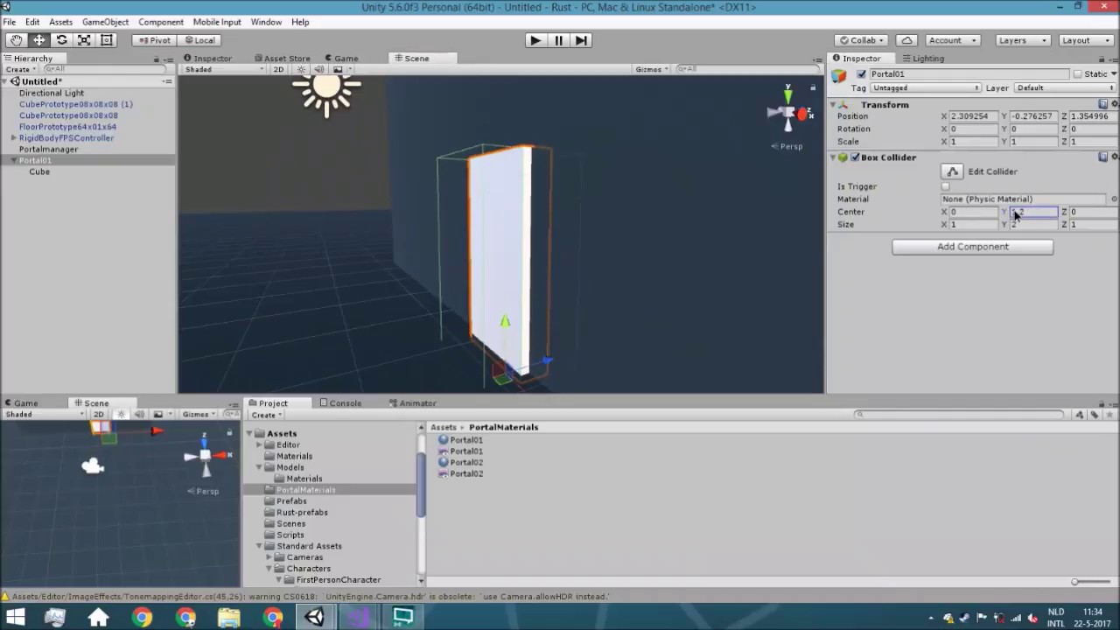
Step: Set the Z size of Portal01's Box Collider to 0.28 to match the cube's thickness
click(42, 171)
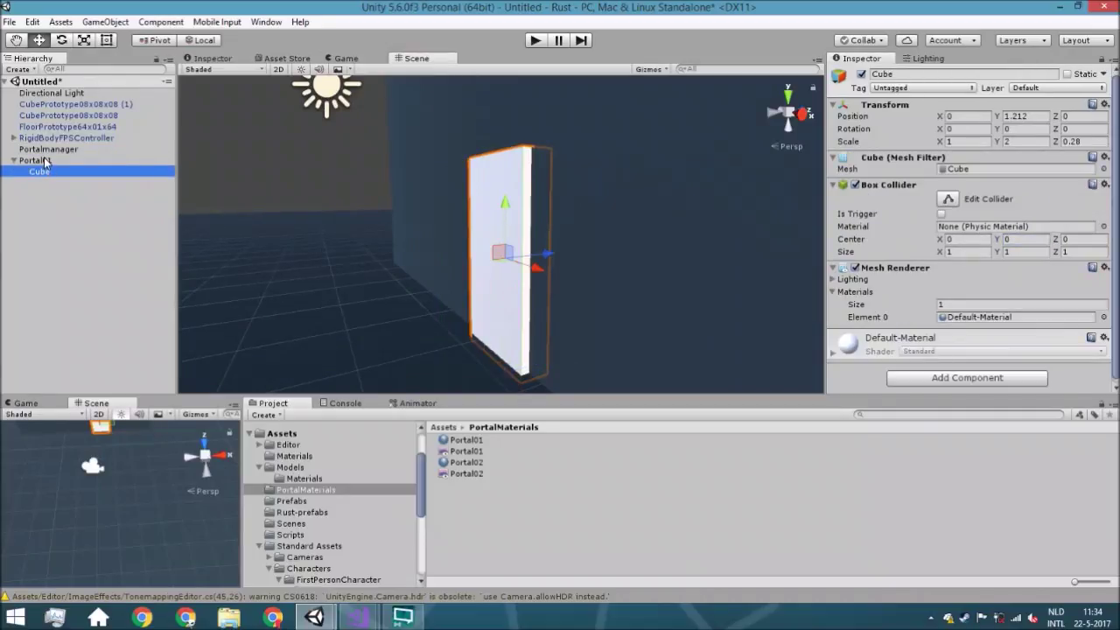
click(35, 160)
click(1086, 225)
text(0.2)
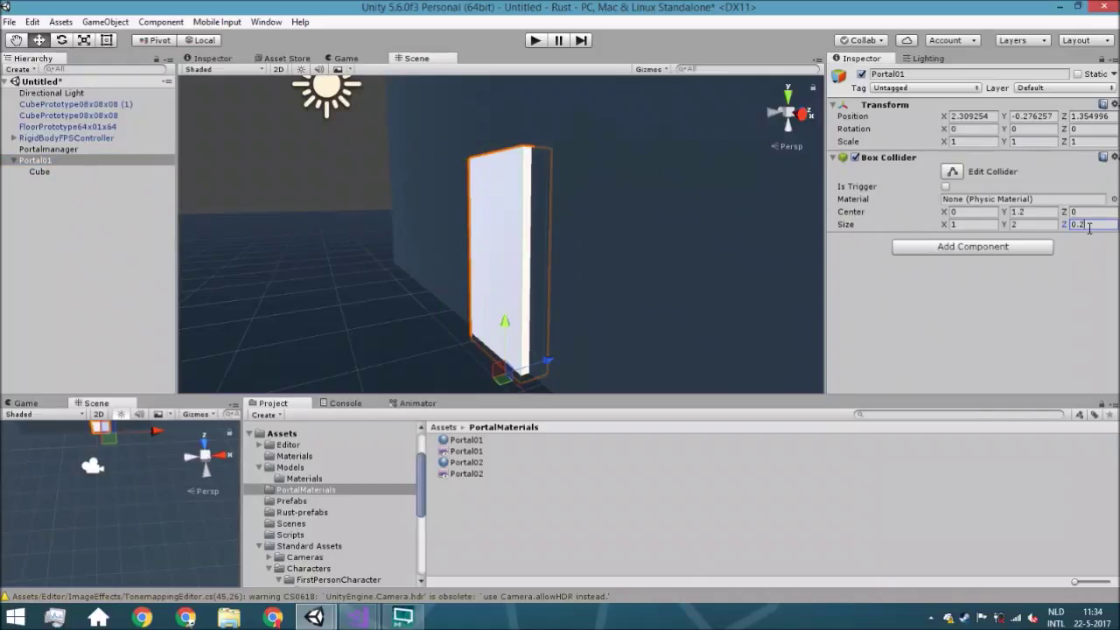
text(8)
right_drag(745, 222, 544, 280)
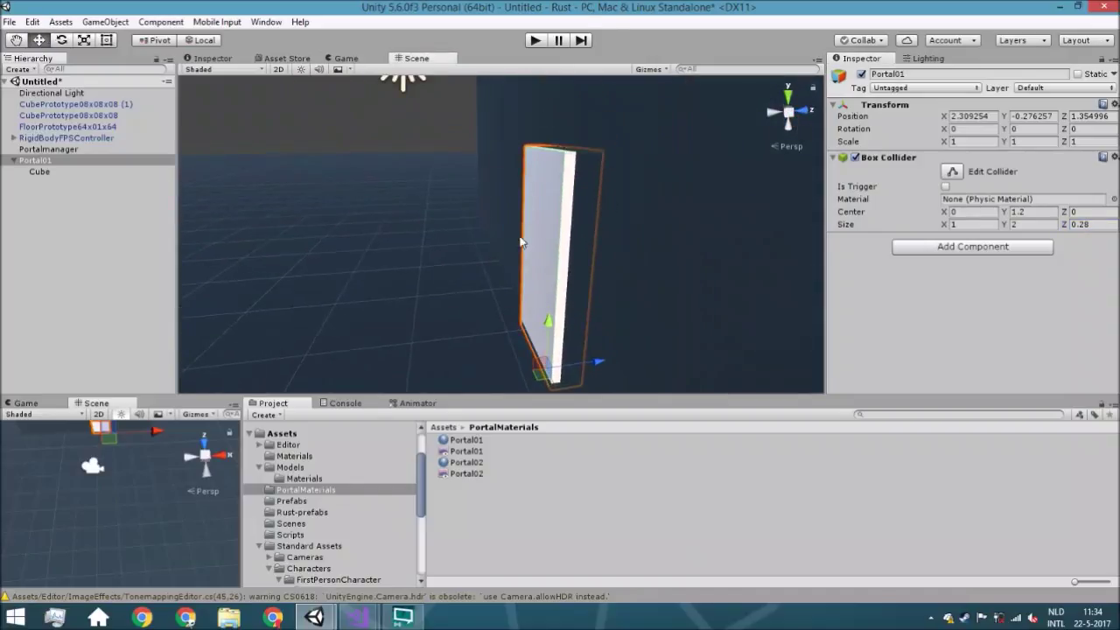
scroll(591, 197, down, 2)
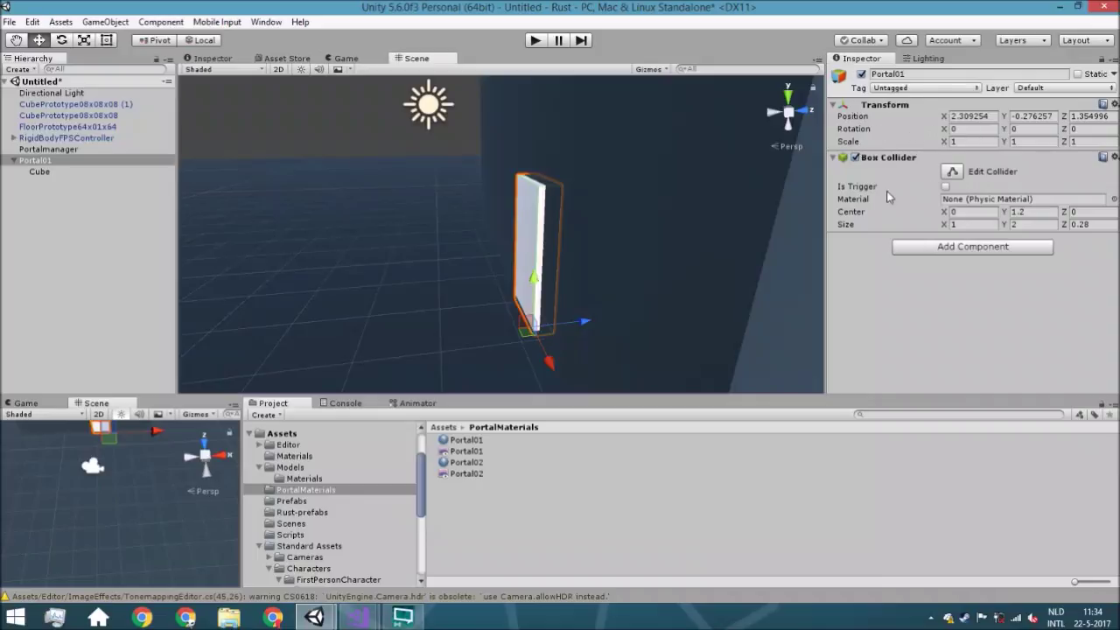
Step: Make Portal01's Box Collider a trigger and add the Portal script to the object with the hit tag Portal
click(945, 188)
click(967, 248)
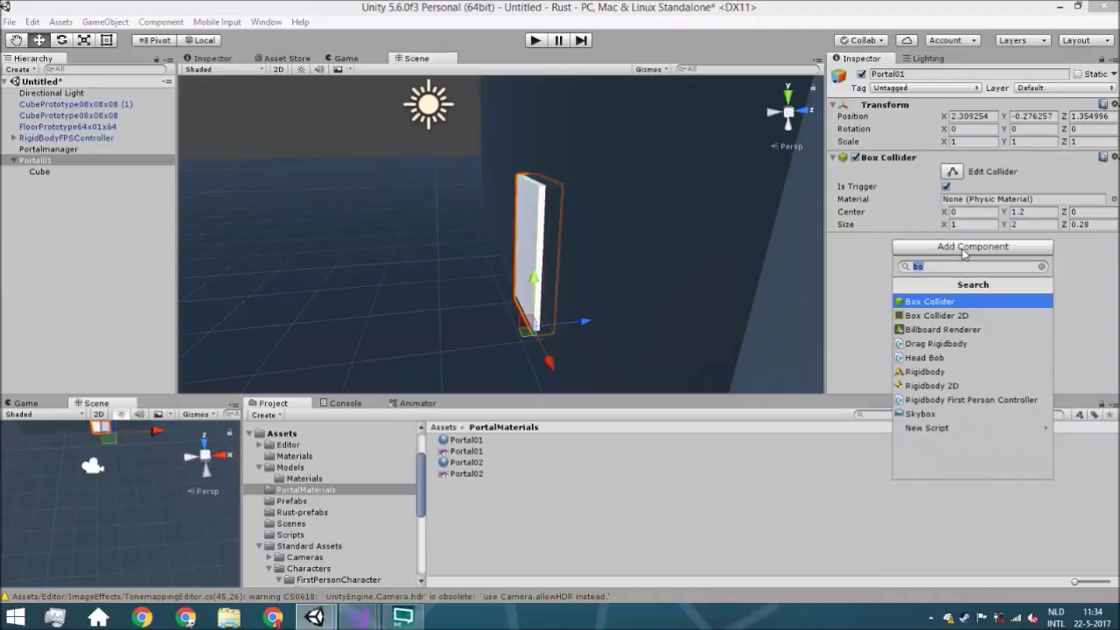
text(por)
key(Return)
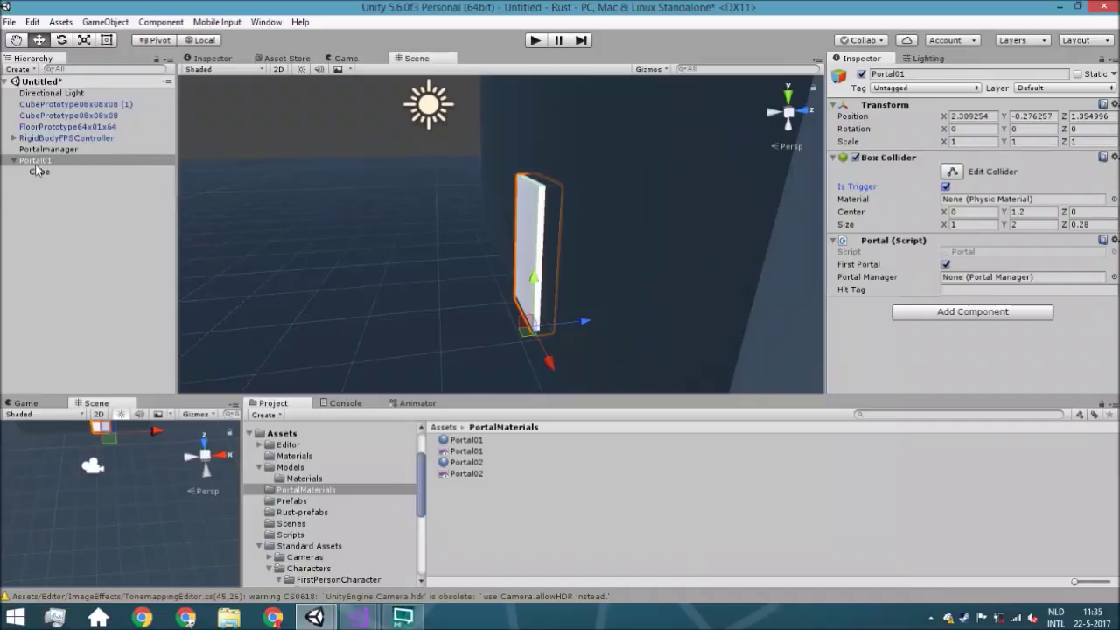
click(949, 289)
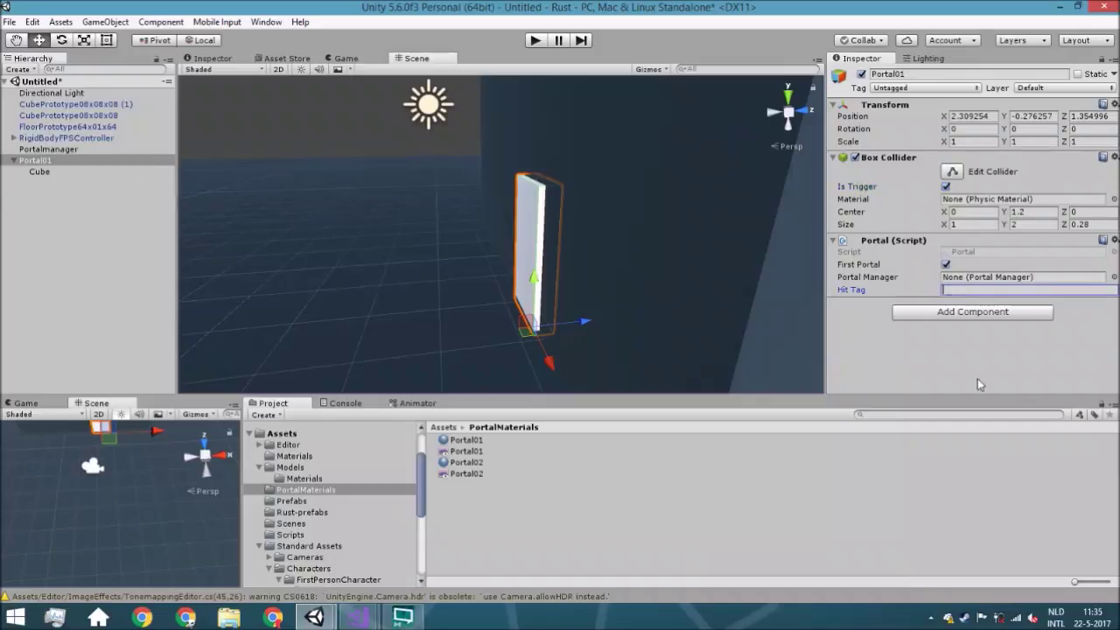
text(Portal)
Step: Put Portal01 and its children on the Portal layer and assign Portalmanager as the script's Portal Manager
click(1052, 92)
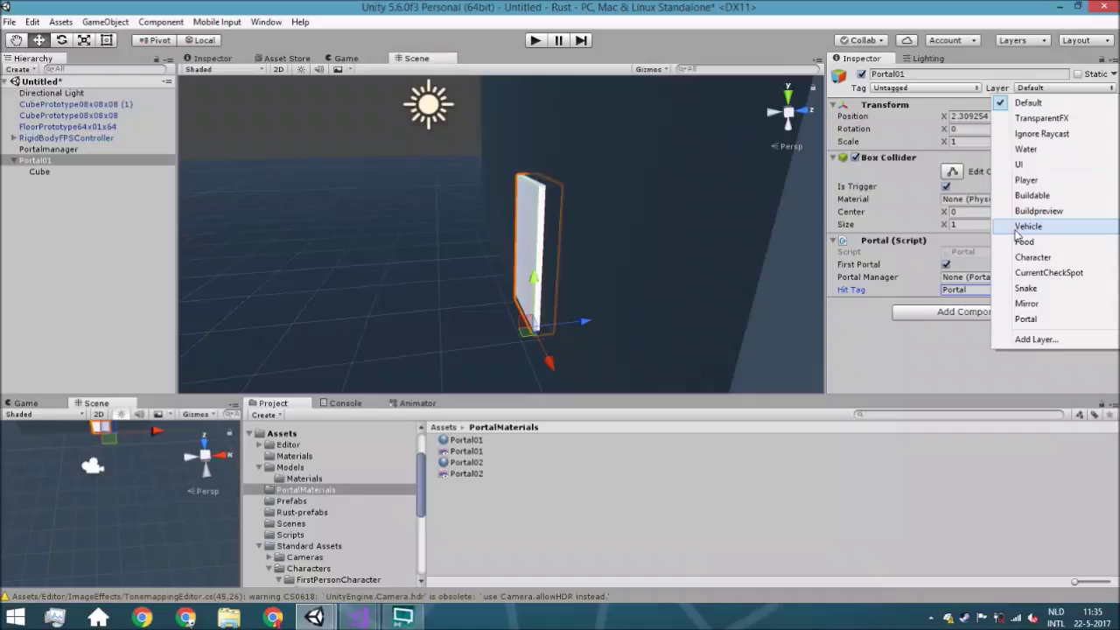
click(1053, 317)
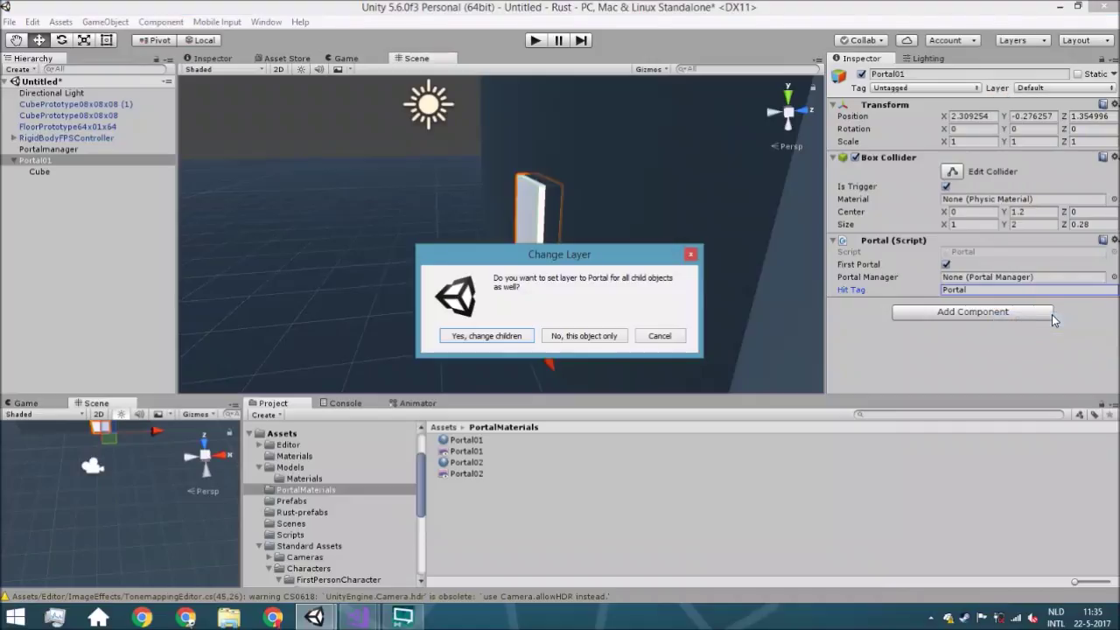
click(506, 338)
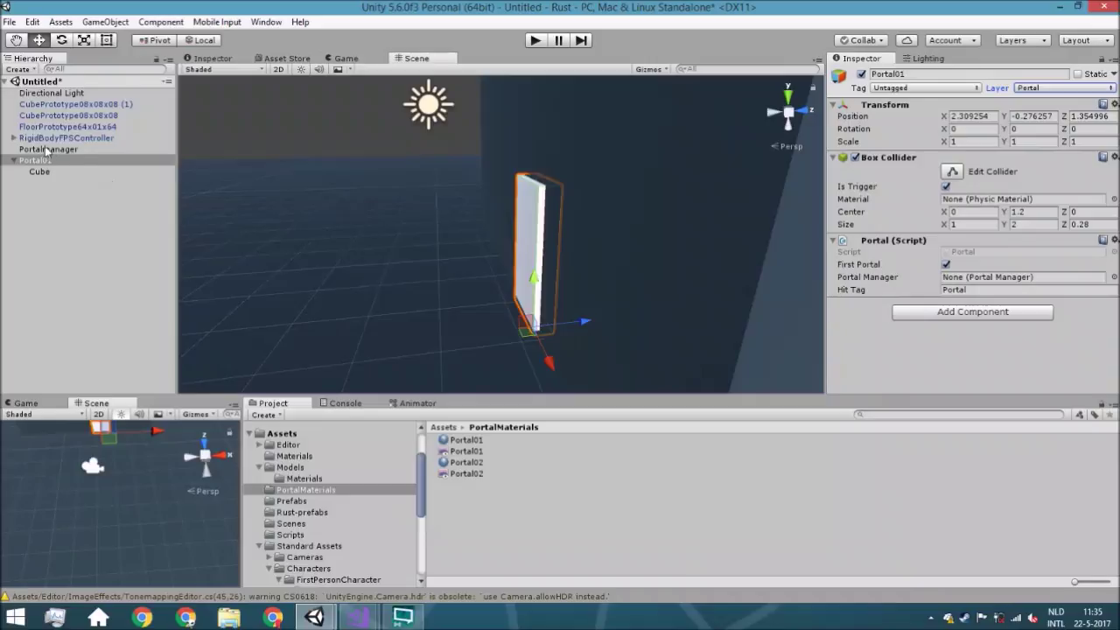
drag(48, 151, 978, 282)
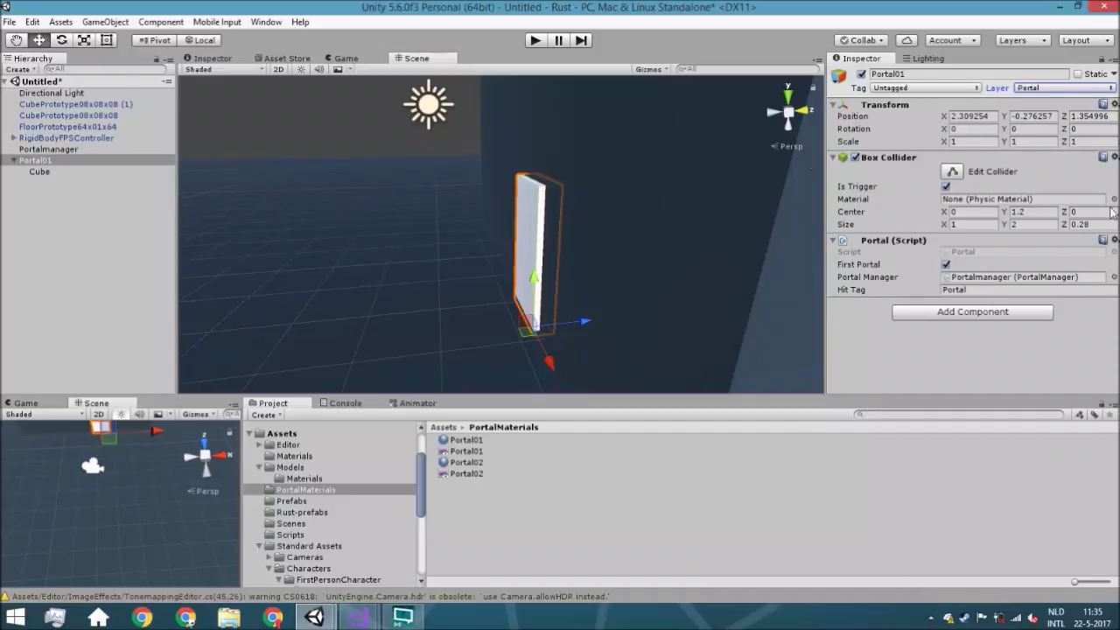
Step: Add a camera as a child of Portal01 and move it to about Y 1.42, Z -0.31, behind the slab
right_click(47, 160)
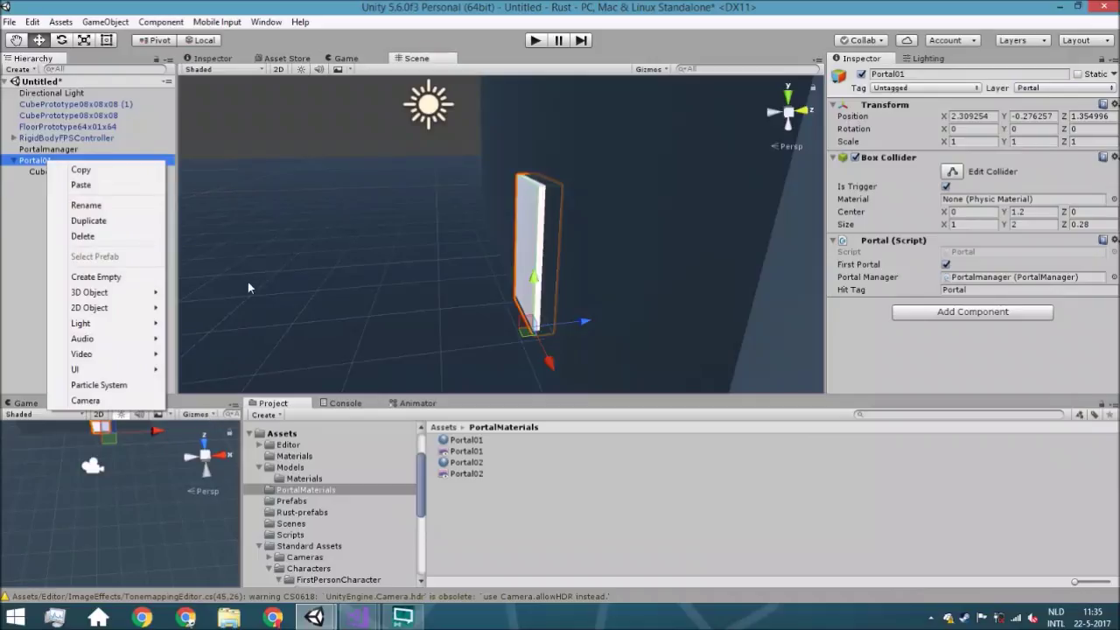
click(98, 402)
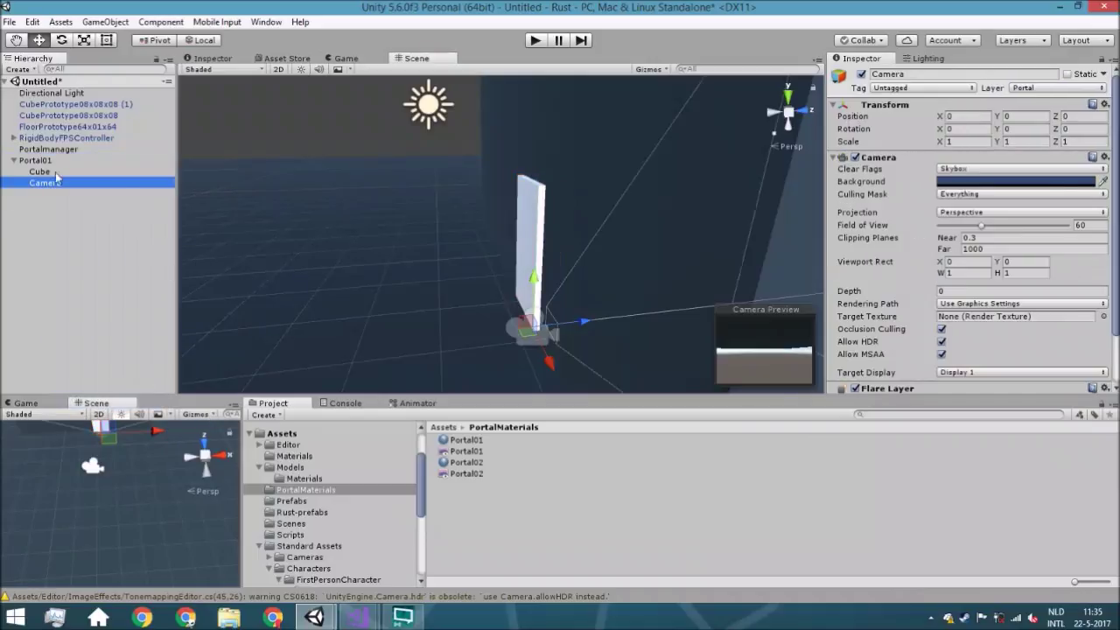
drag(537, 306, 551, 238)
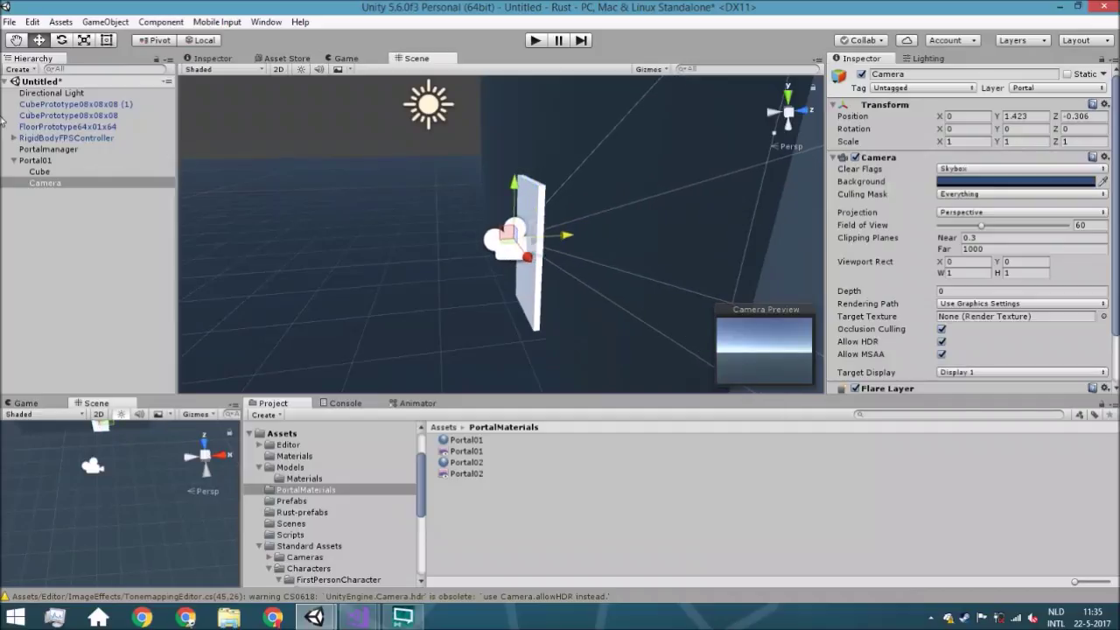
Step: Move the whole Portal01 object along the Z axis away from the wall to about Z -2.35
click(49, 161)
drag(586, 329, 410, 341)
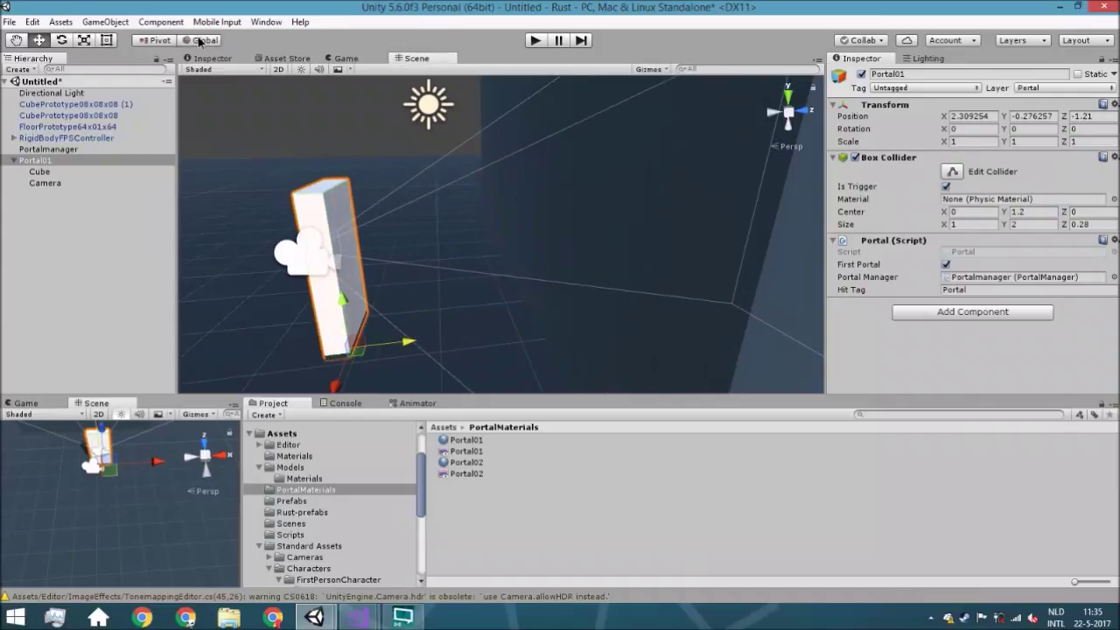
alt+drag(399, 302, 412, 343)
mouse_move(437, 259)
mouse_down()
mouse_move(475, 263)
mouse_move(427, 278)
mouse_up()
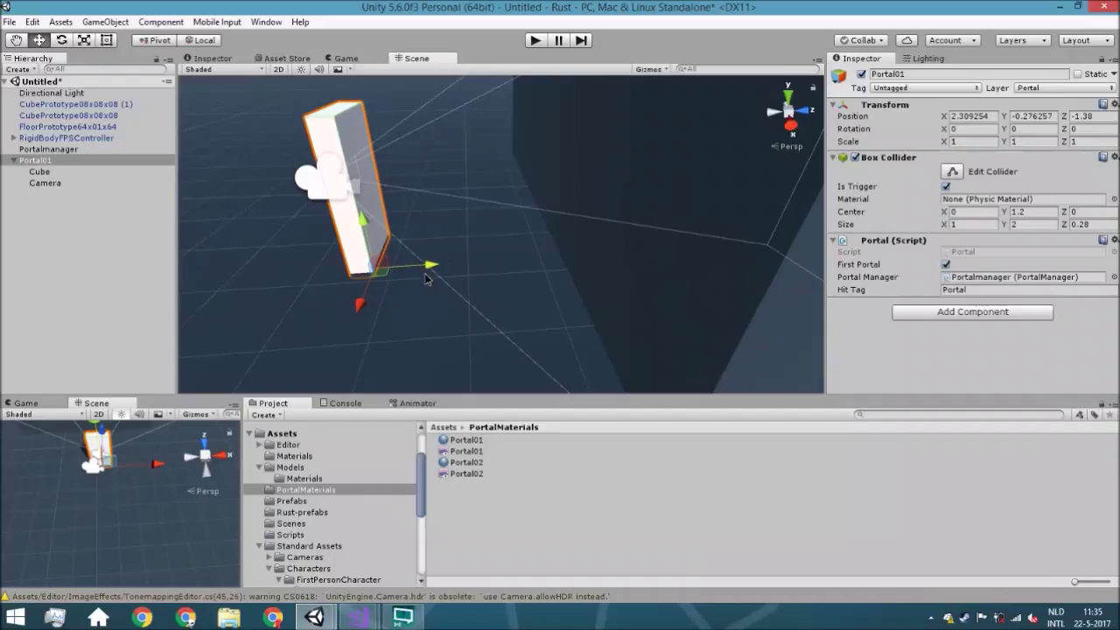
drag(439, 268, 369, 278)
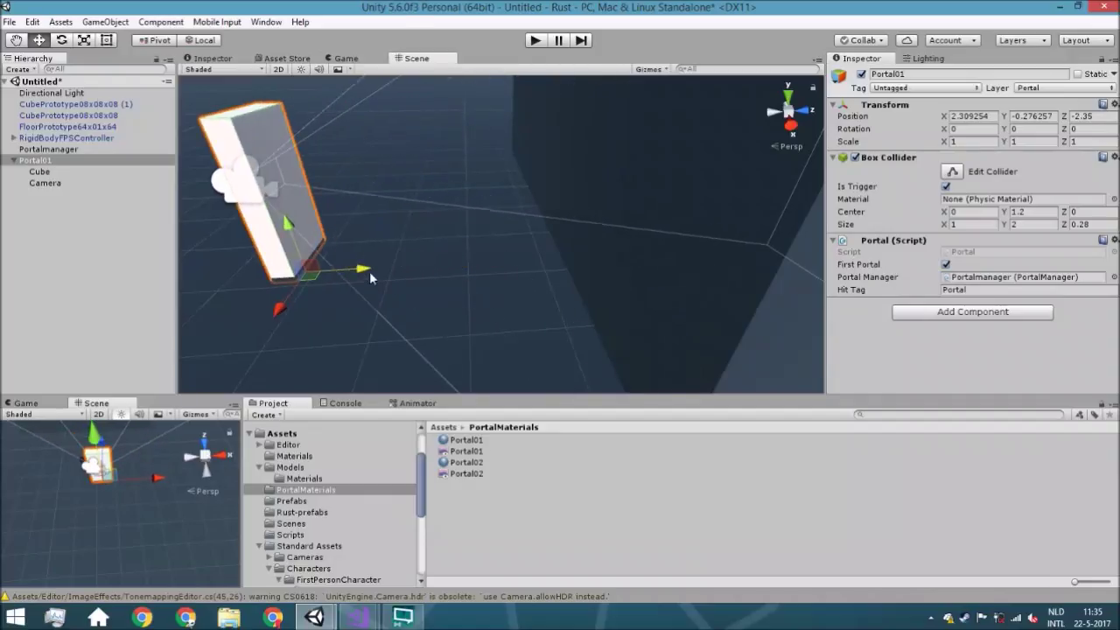
Step: Exclude the Portal layer from the culling mask of Portal01's camera
double_click(61, 185)
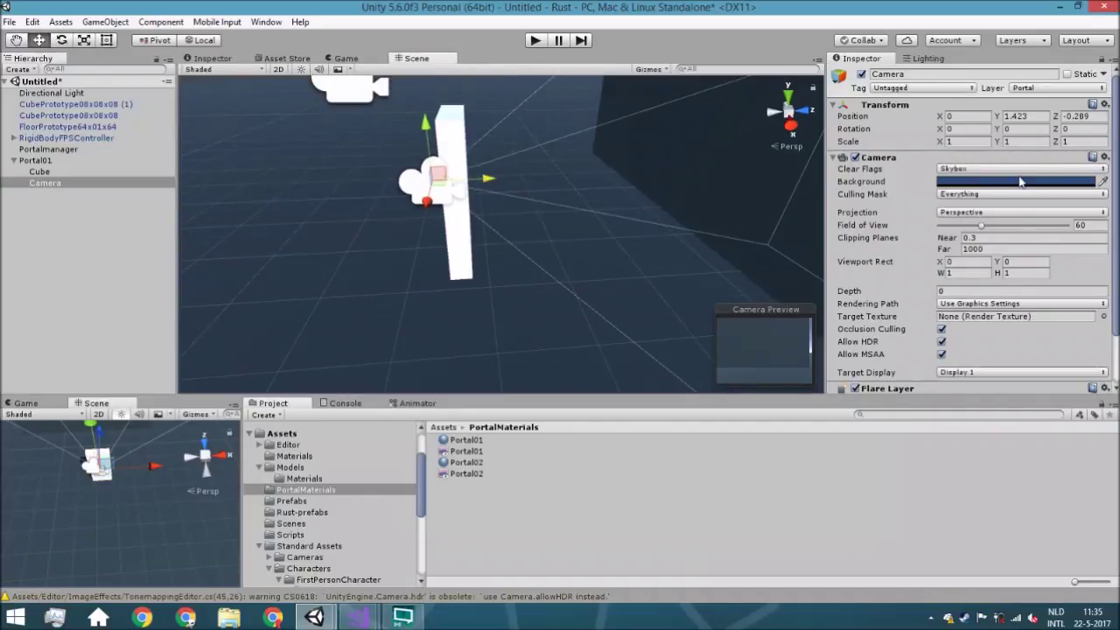
scroll(1022, 175, down, 3)
click(989, 109)
click(987, 120)
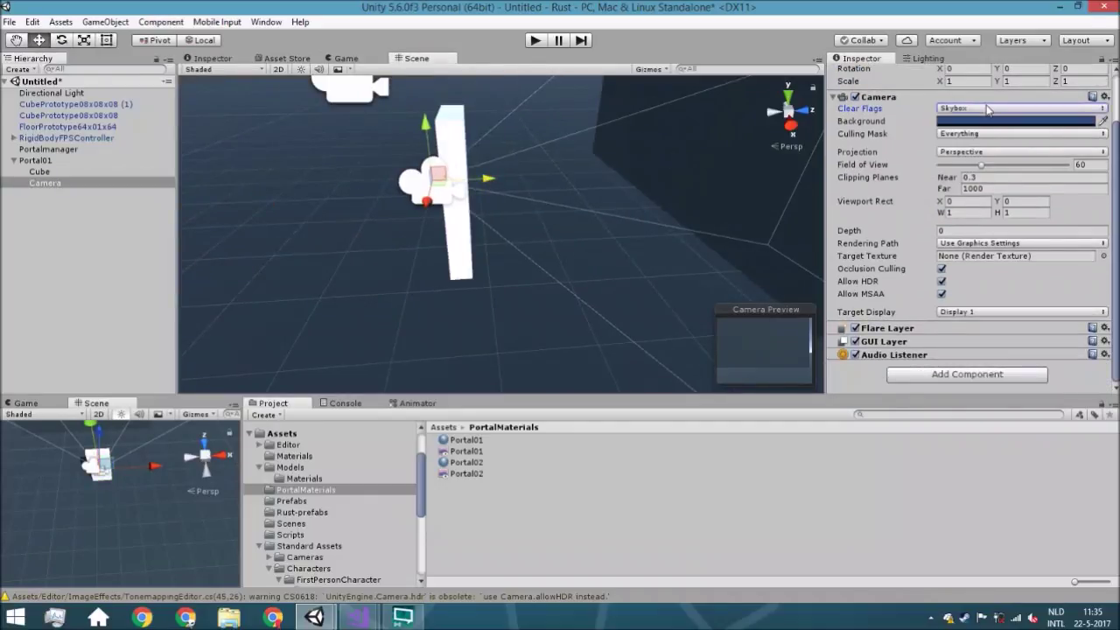
click(980, 134)
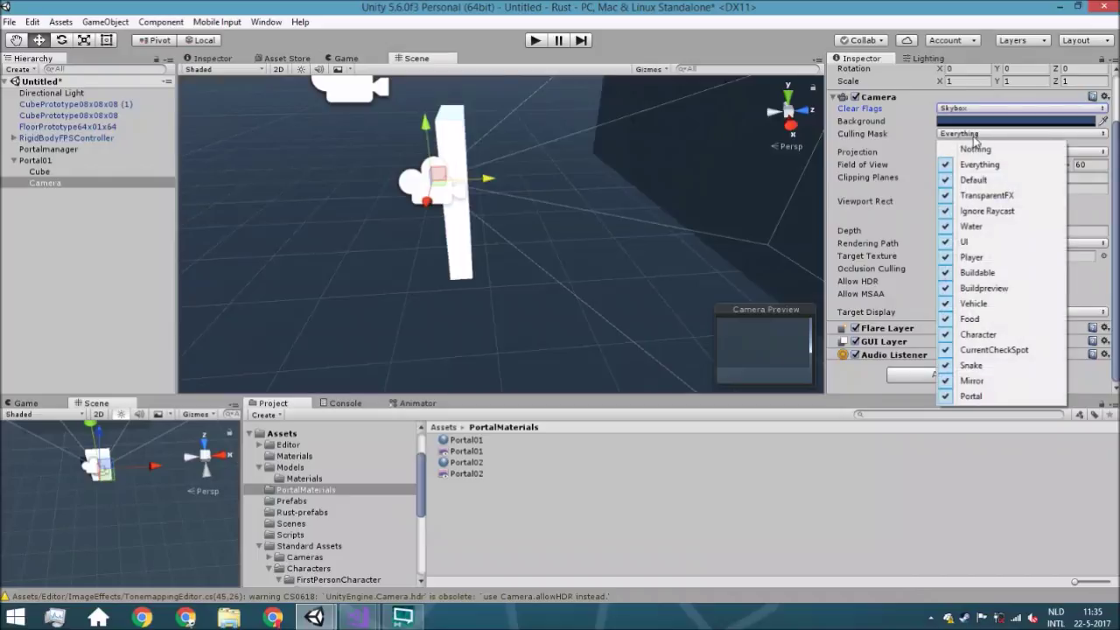
click(972, 398)
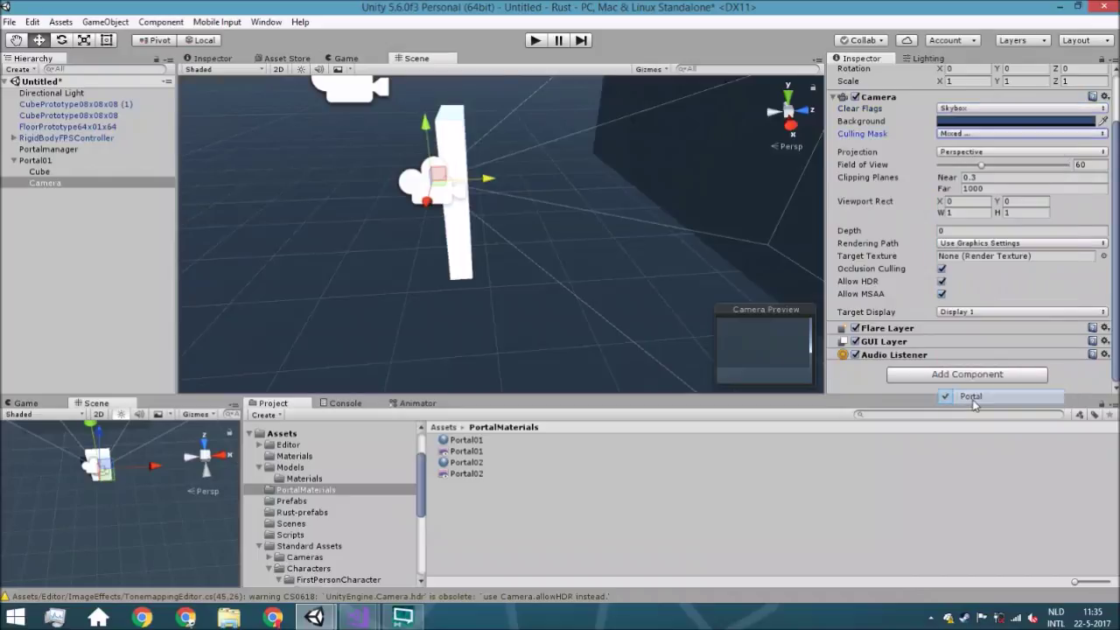
click(977, 133)
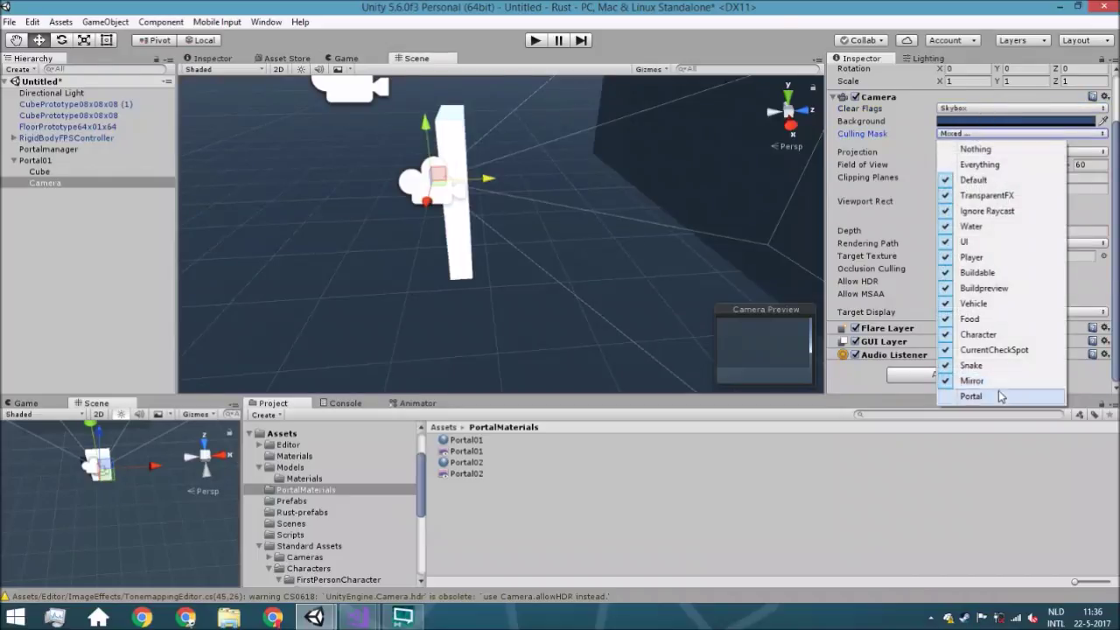
click(419, 184)
Step: Set the field of view of Portal01's camera to 90 and assign the Portal01 render texture as its target texture
middle_drag(419, 184, 449, 203)
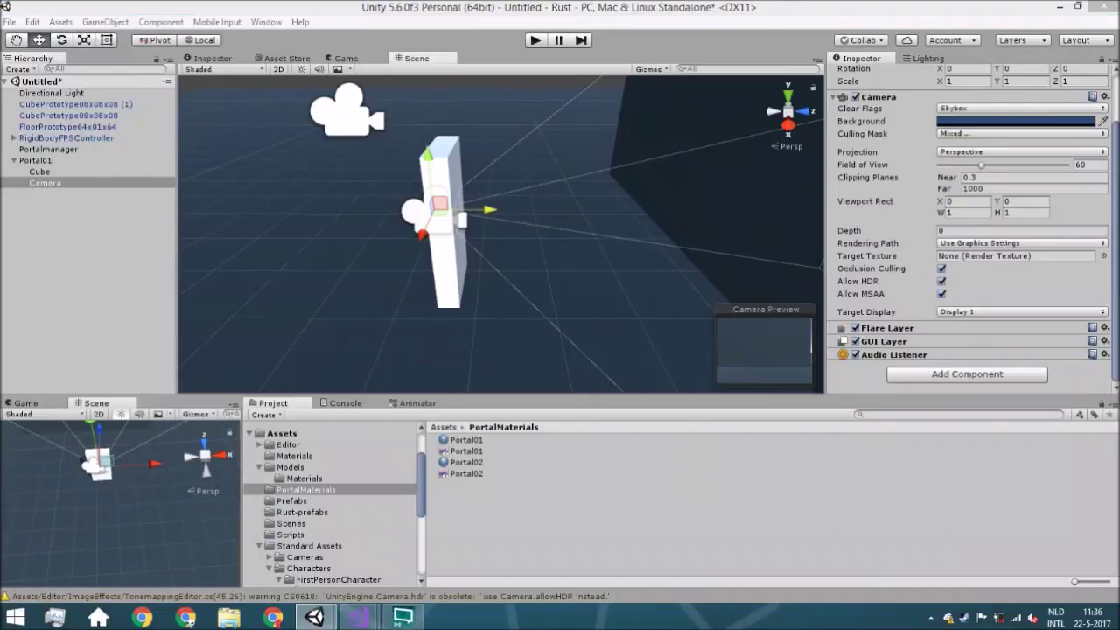
middle_drag(664, 188, 650, 188)
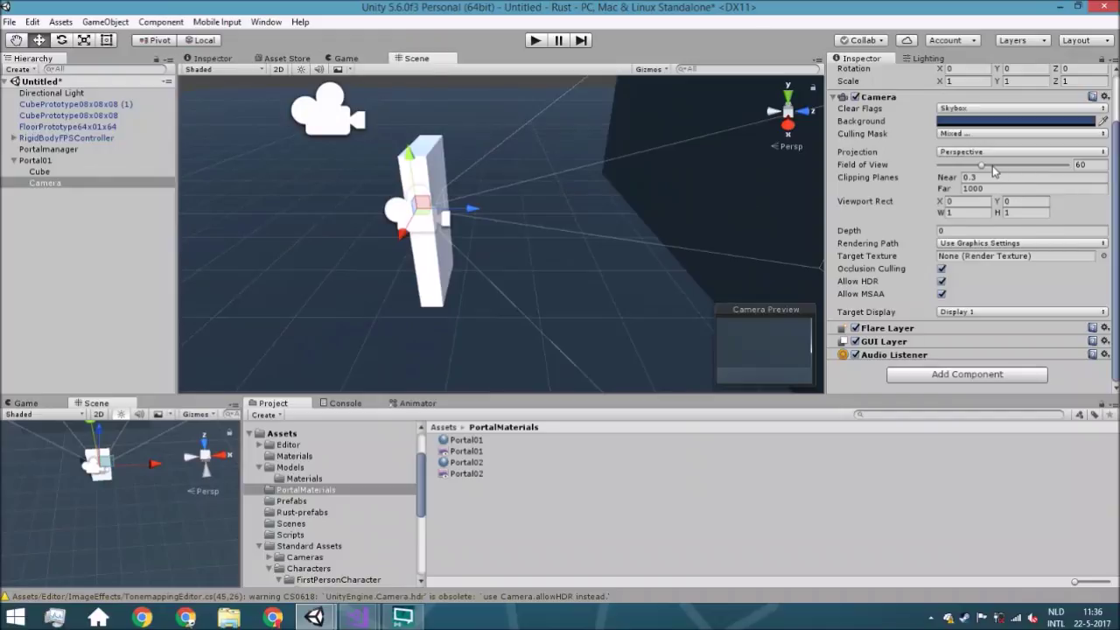
click(1086, 165)
text(90)
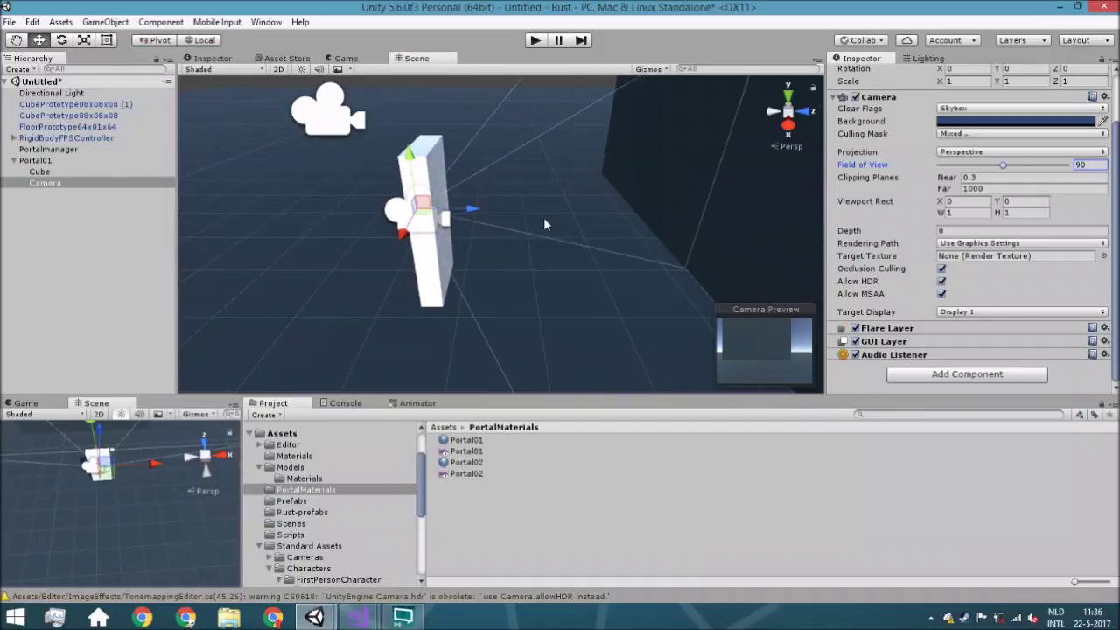
drag(483, 207, 478, 208)
alt+drag(575, 252, 609, 290)
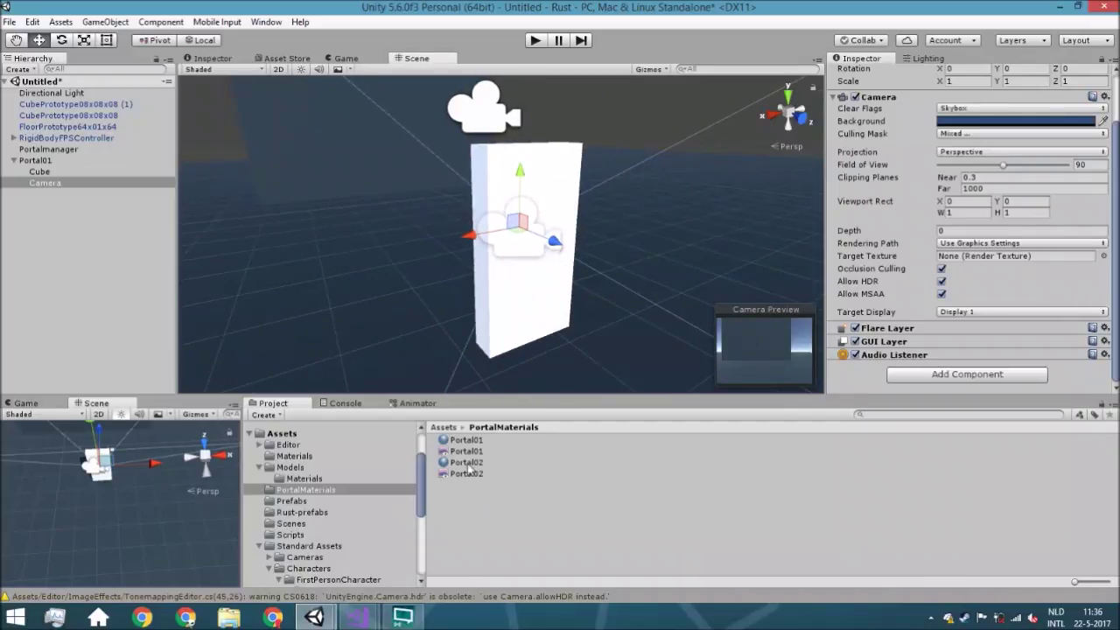
drag(471, 452, 958, 258)
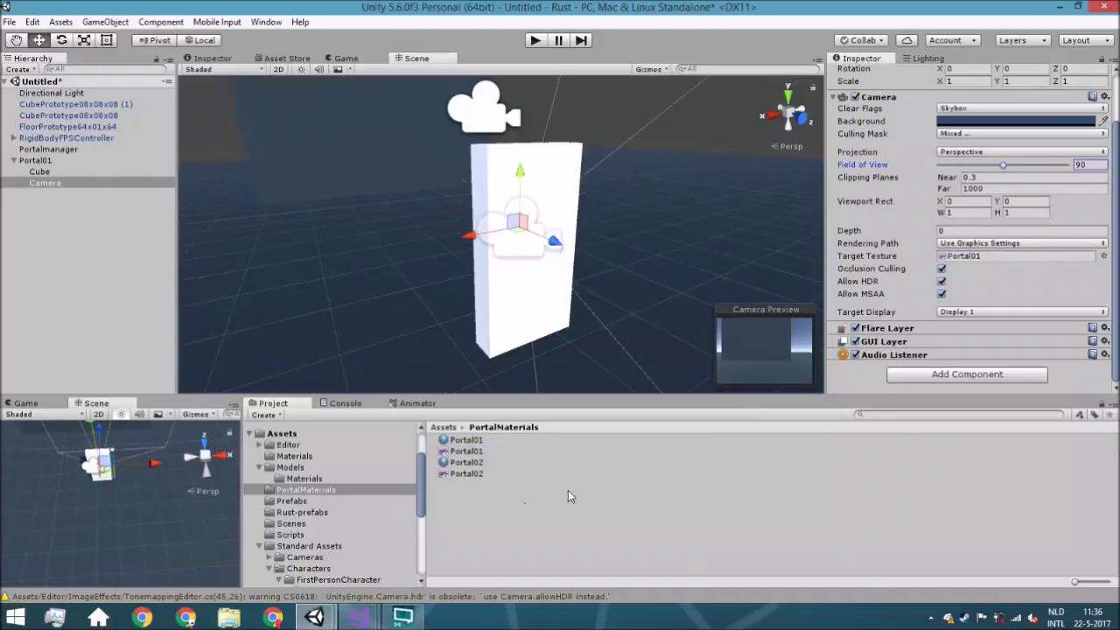
Step: Apply the Portal02 material to the cube inside Portal01 in place of the default material
alt+drag(528, 243, 438, 254)
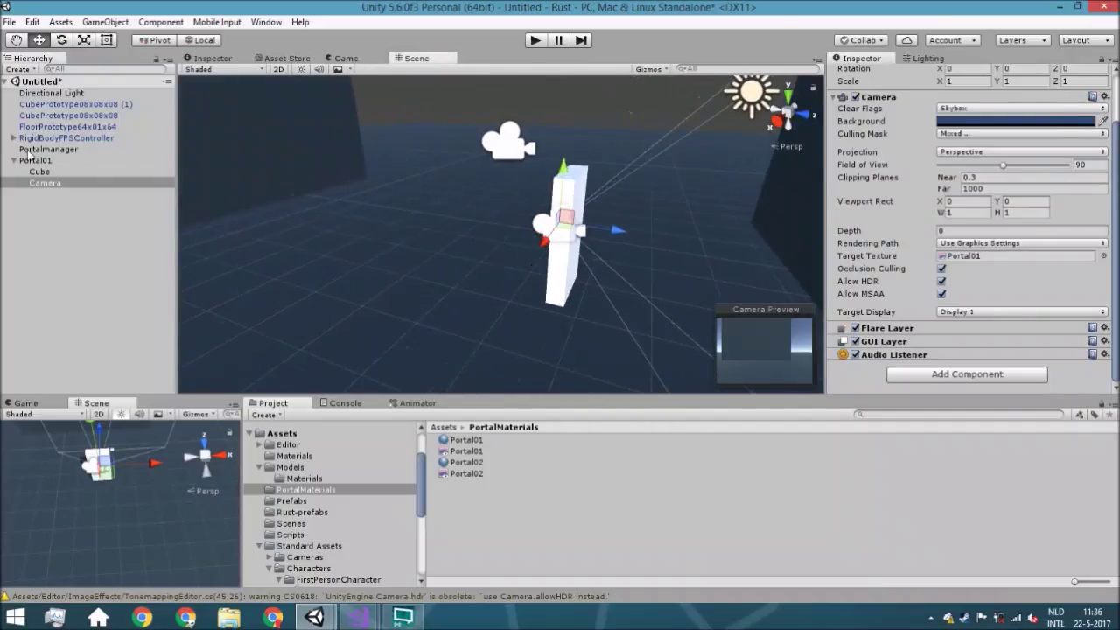
click(45, 163)
click(51, 173)
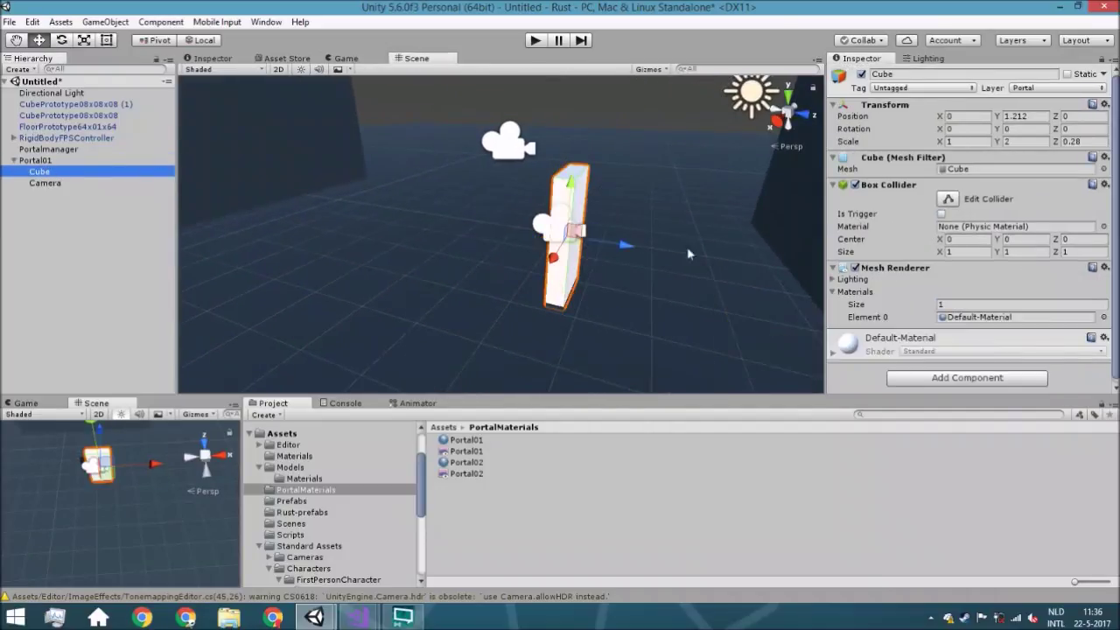
click(847, 343)
scroll(847, 344, down, 6)
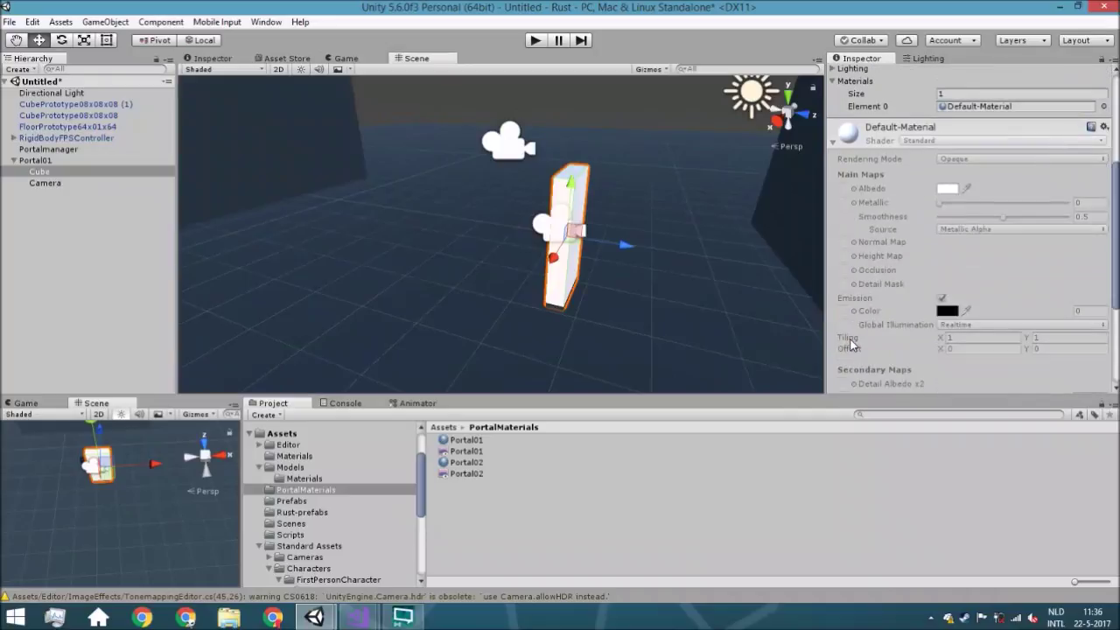
scroll(884, 321, up, 2)
scroll(884, 320, up, 3)
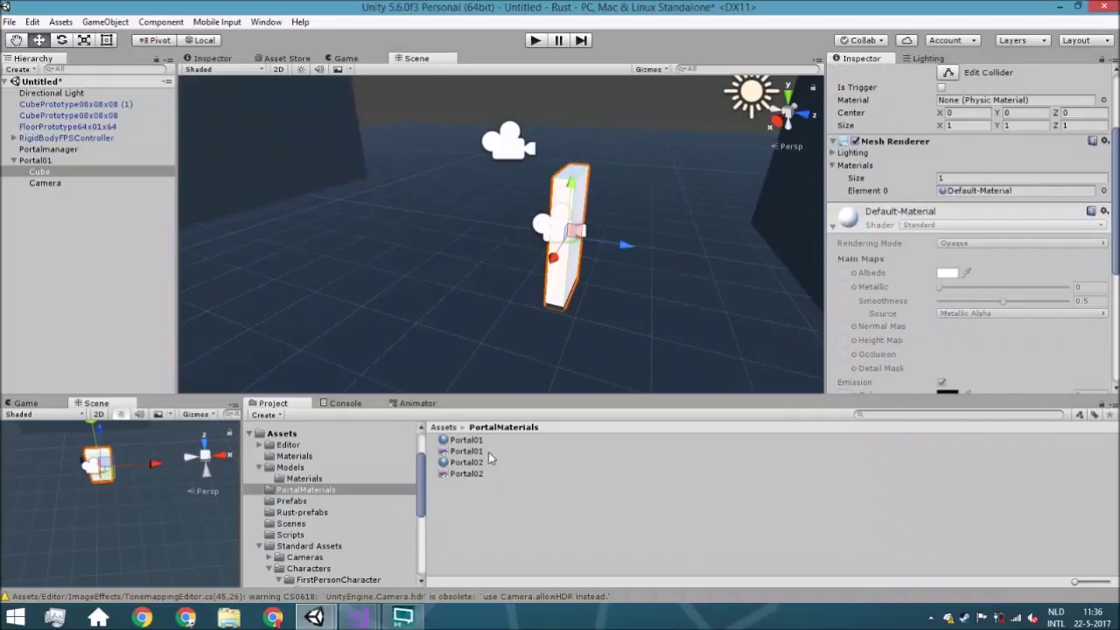
drag(479, 468, 976, 196)
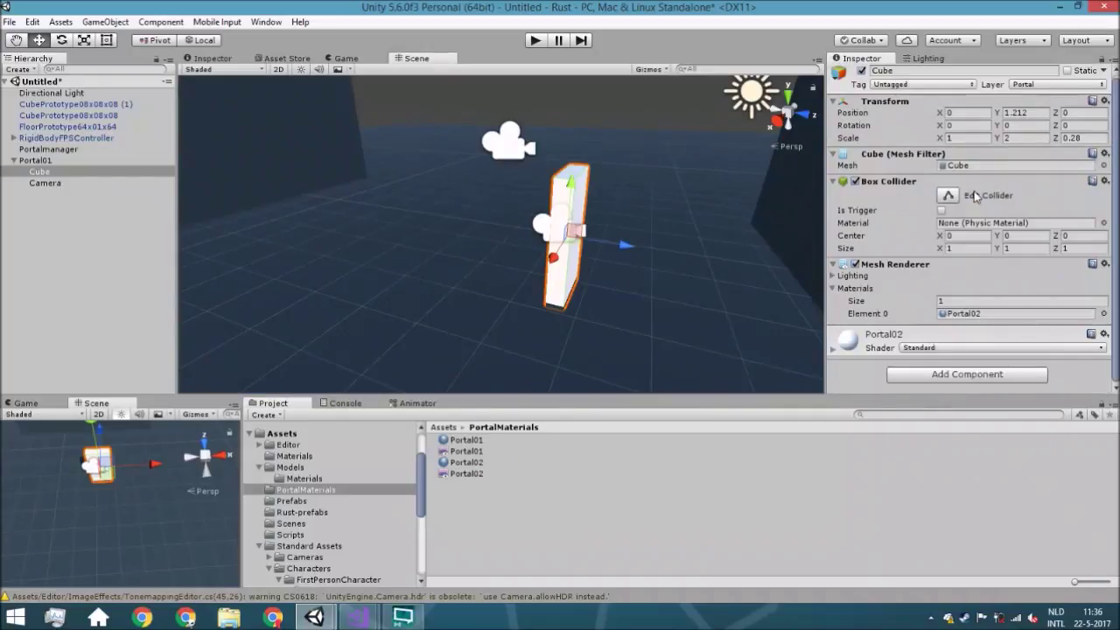
Step: Duplicate the Portal01 object with its children and rename the copy Portal02
right_click(48, 163)
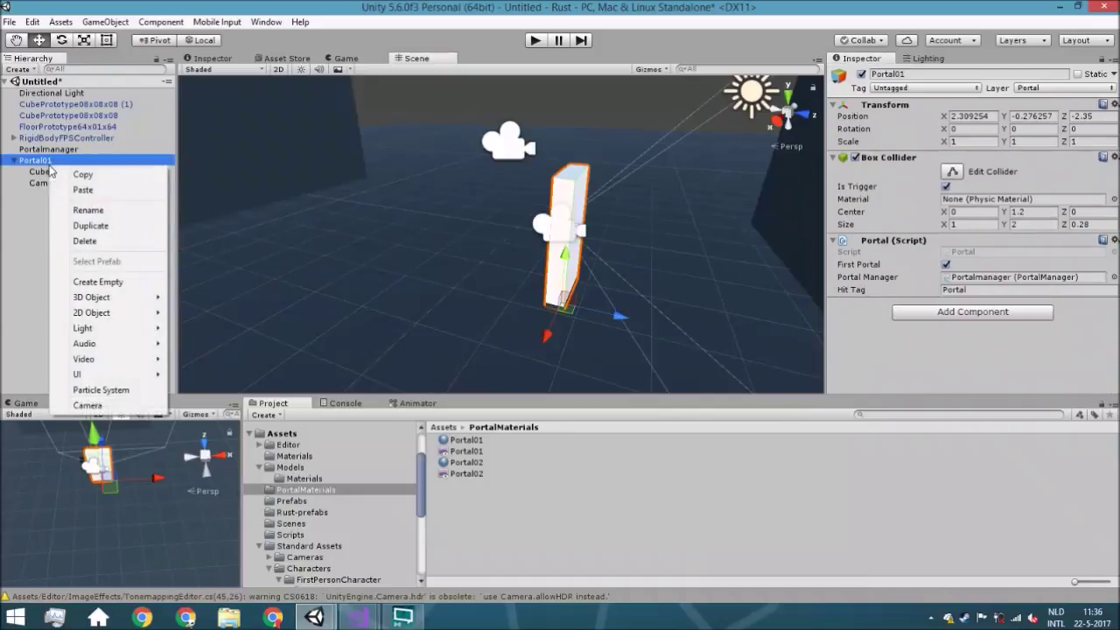
click(94, 225)
click(12, 195)
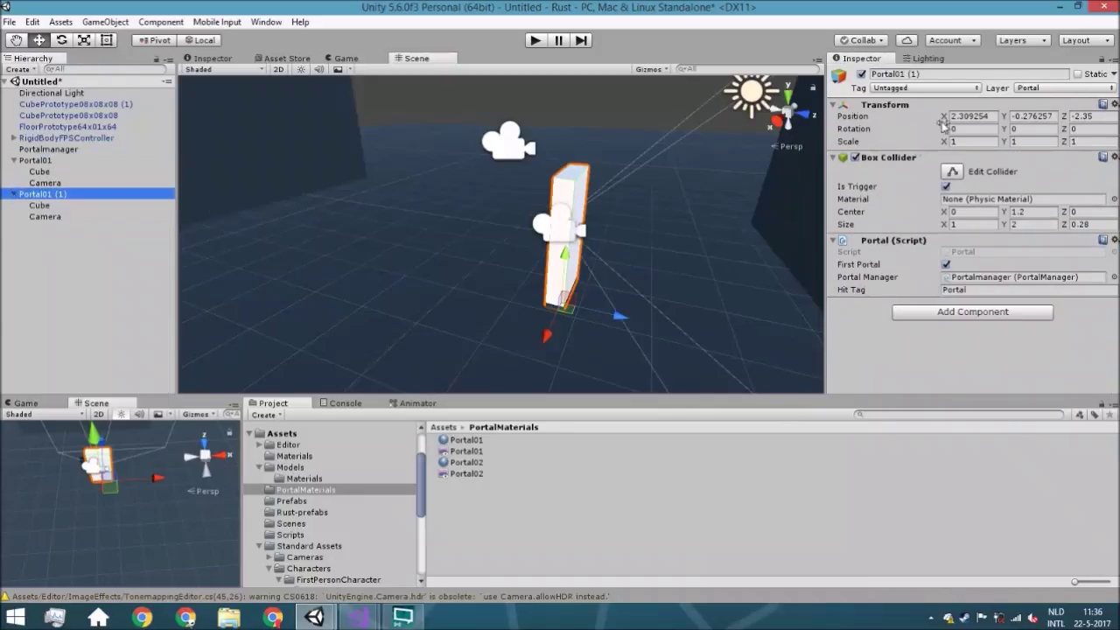
click(942, 77)
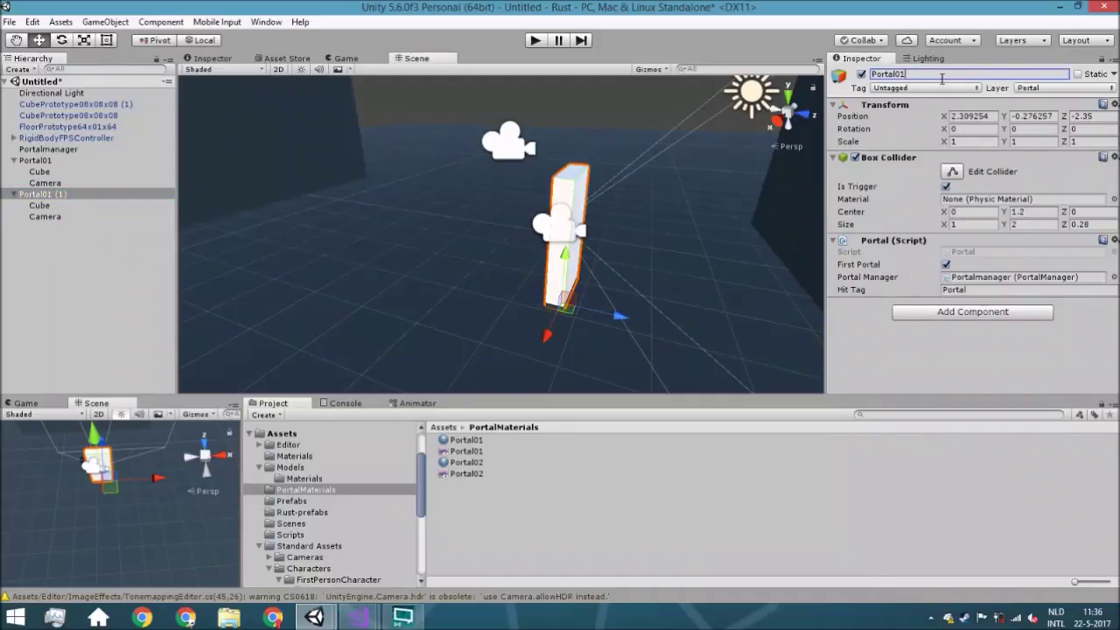
text(2)
key(Return)
Step: Turn off First Portal on Portal02 and move the object along the Z axis to about Z -4.26
click(947, 265)
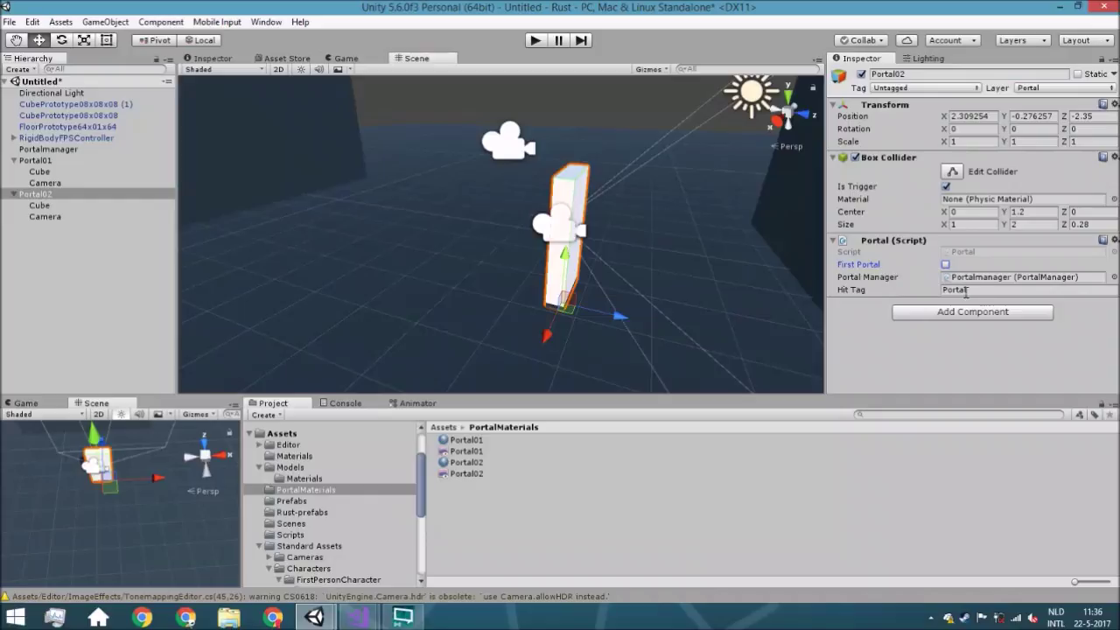
drag(617, 322, 61, 214)
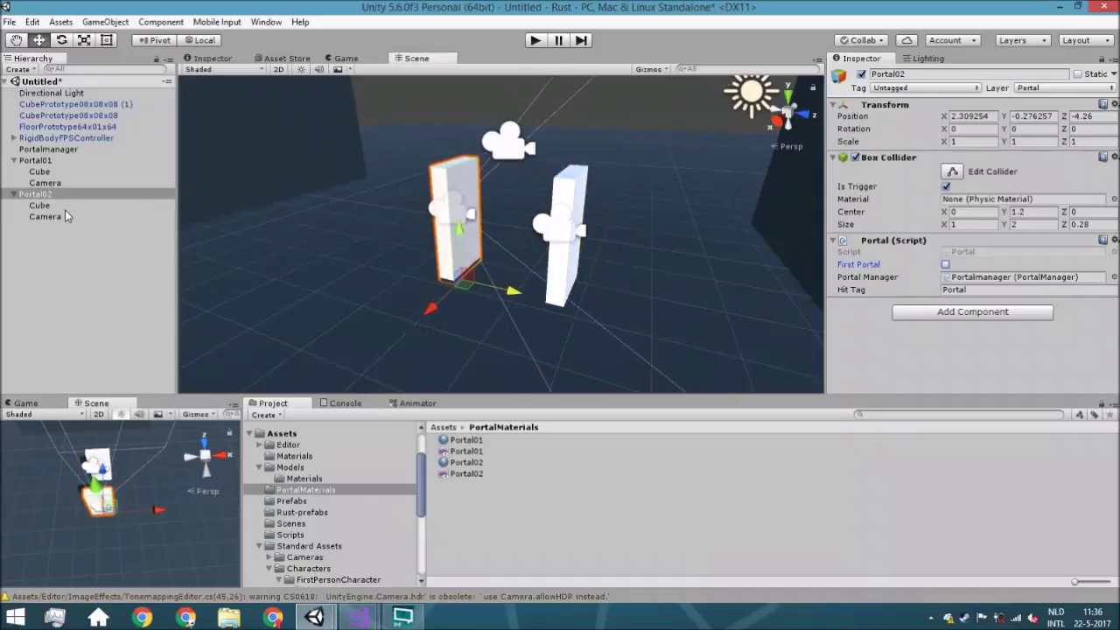
Step: Assign the Portal02 render texture as the target texture of the camera inside Portal02
click(63, 209)
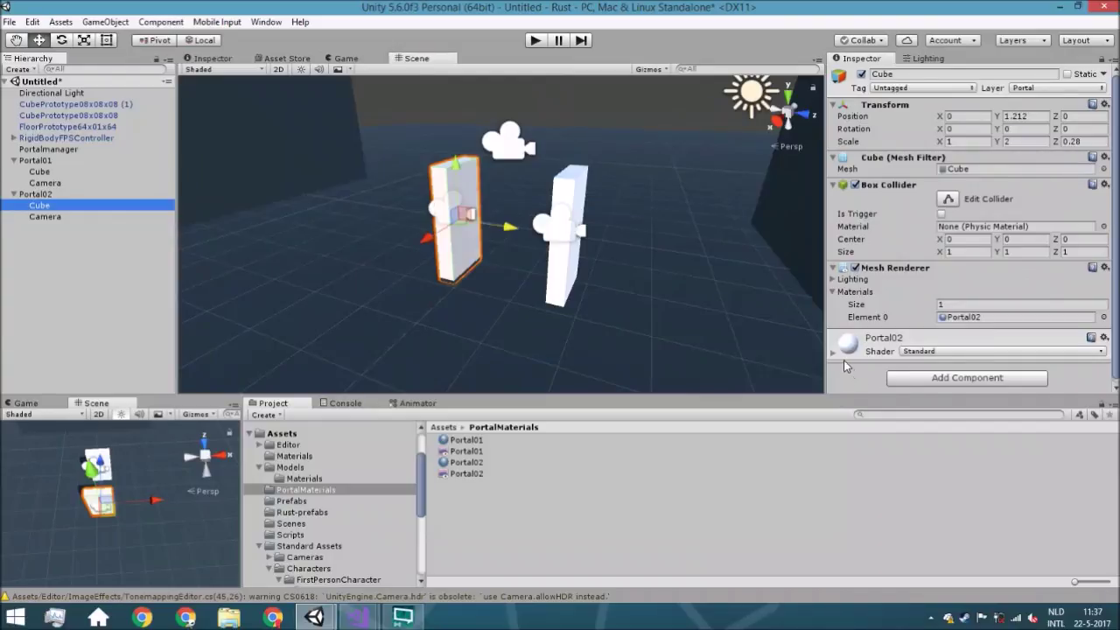
key(Down)
scroll(1010, 296, down, 2)
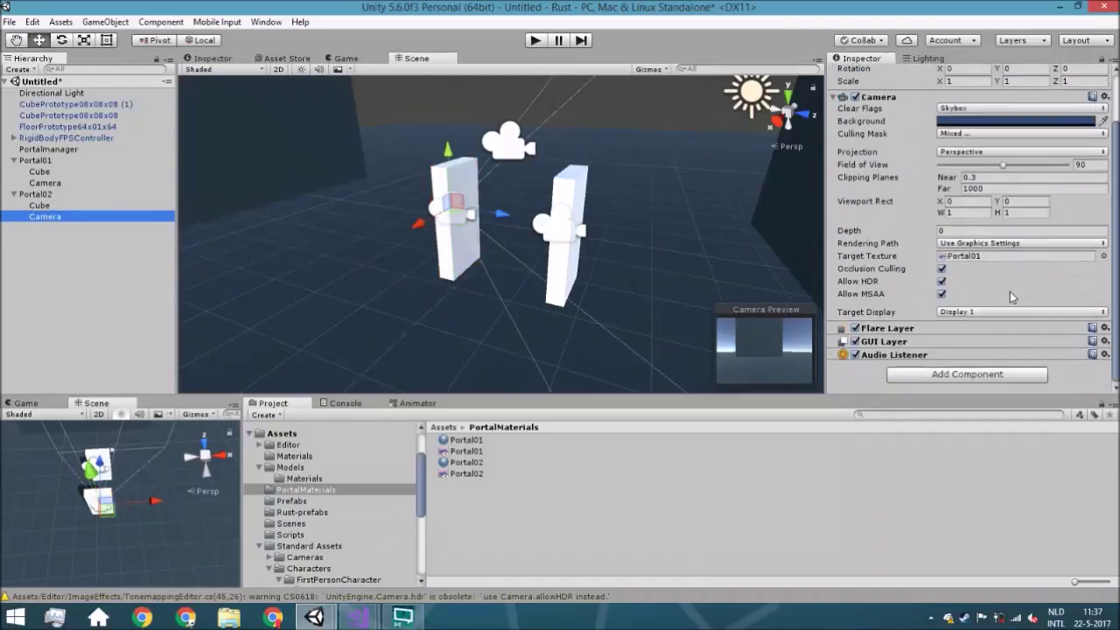
click(1105, 256)
double_click(557, 417)
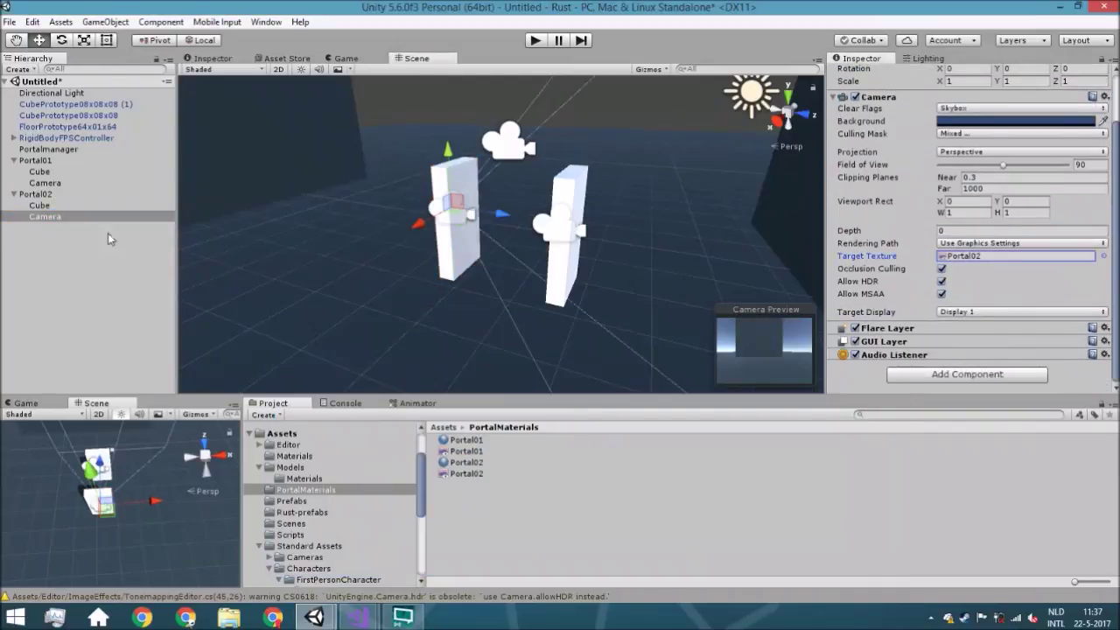
Step: Apply the Portal01 material to the cube inside Portal02 in place of the Portal02 material
click(35, 193)
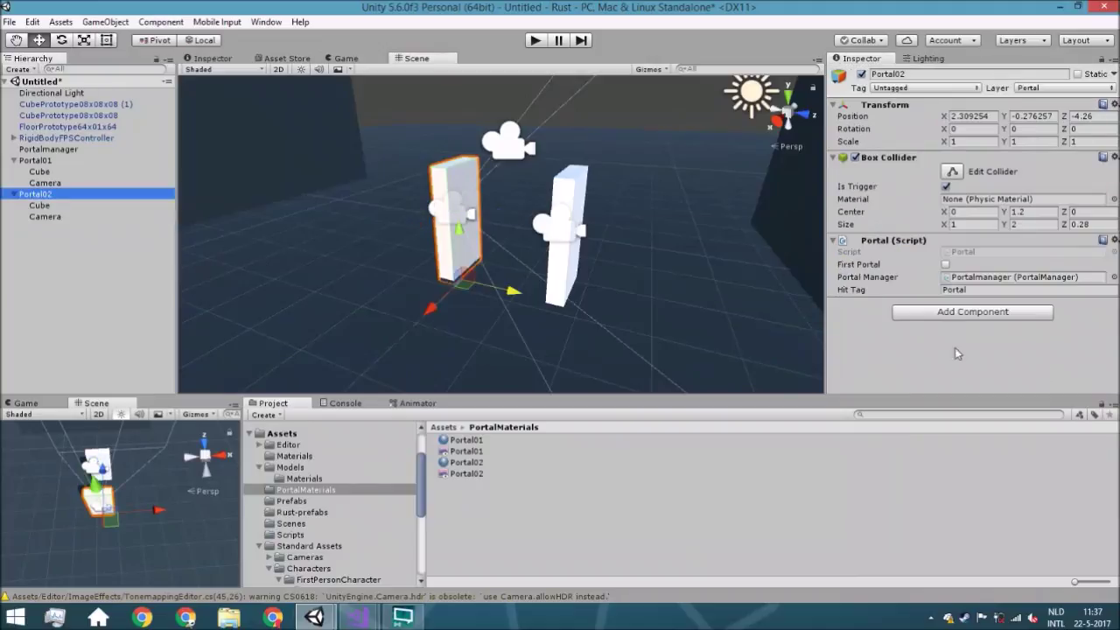
click(75, 205)
click(1105, 317)
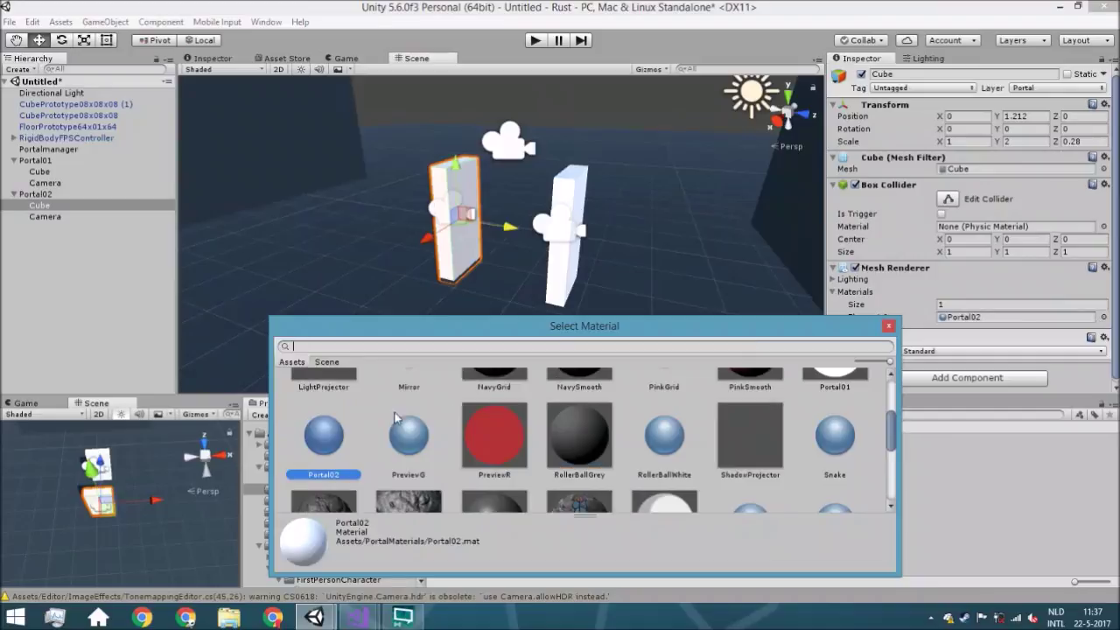
scroll(837, 414, up, 1)
double_click(848, 407)
Step: Rotate the Portal02 object about its Y axis to about 114.6 degrees
alt+drag(560, 267, 4, 172)
click(37, 194)
key(f)
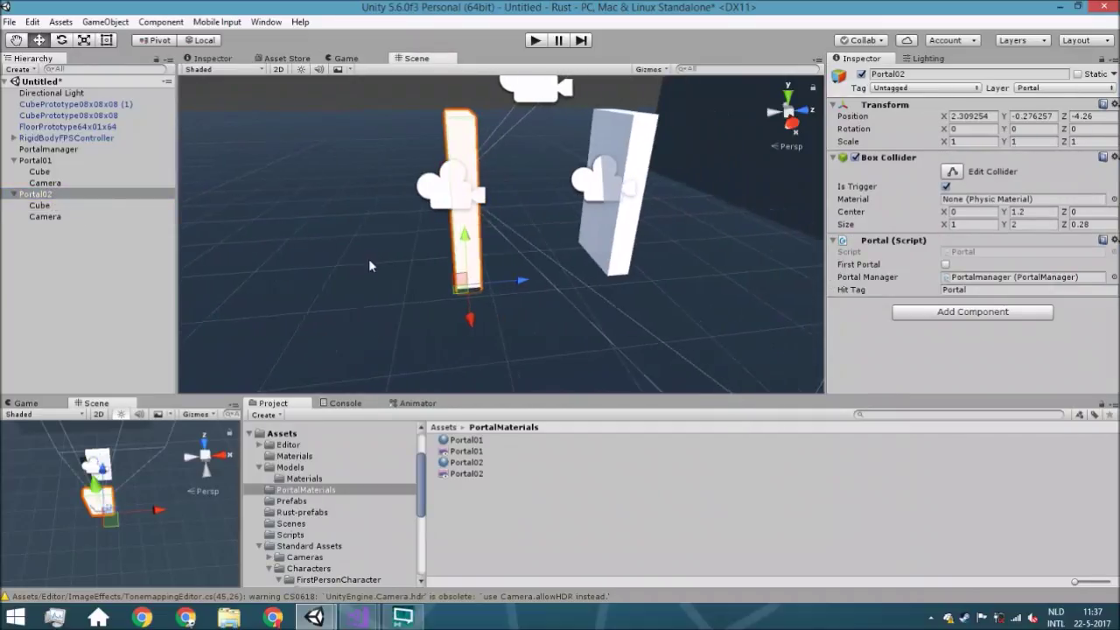
click(63, 42)
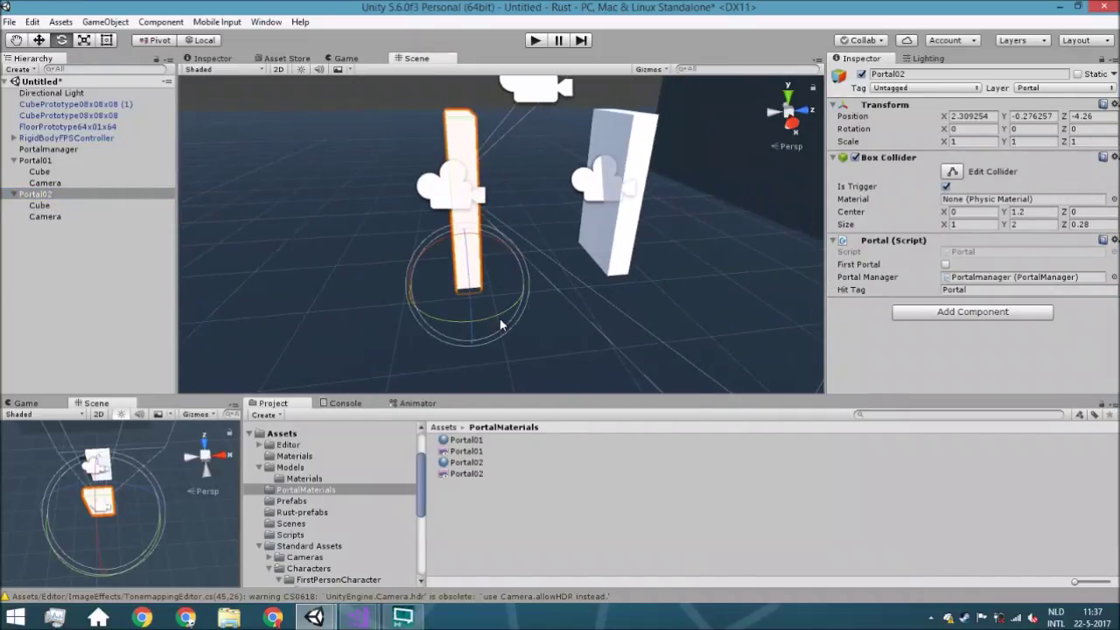
drag(467, 324, 593, 360)
middle_drag(593, 361, 442, 321)
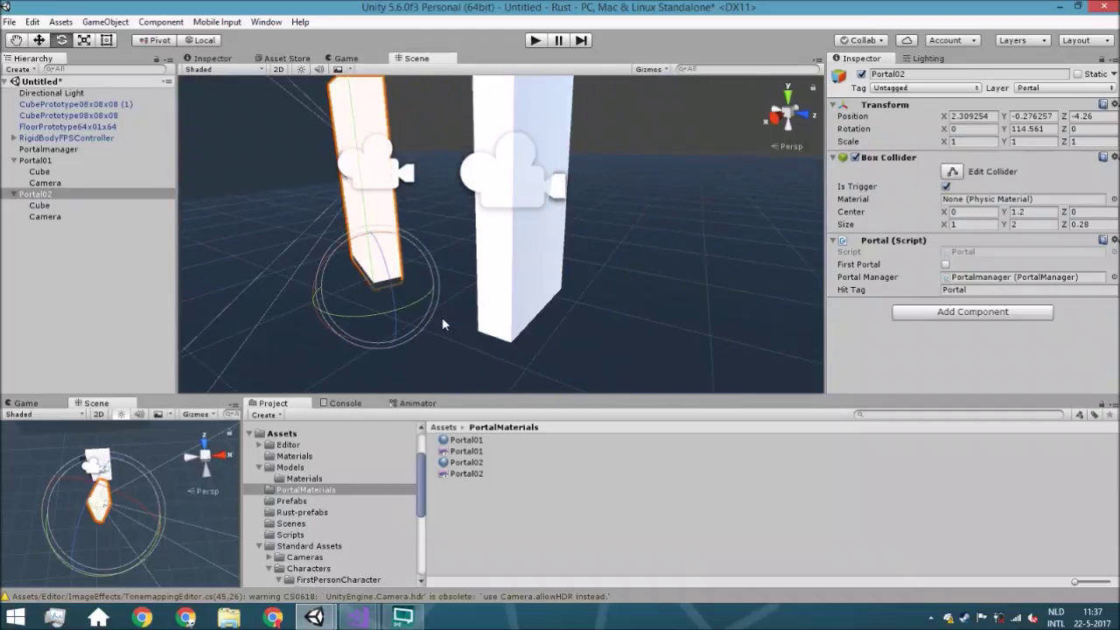
Step: Assign Portal01 as First Portal and Portal02 as Second Portal in the Portalmanager's Portal Manager script
click(44, 161)
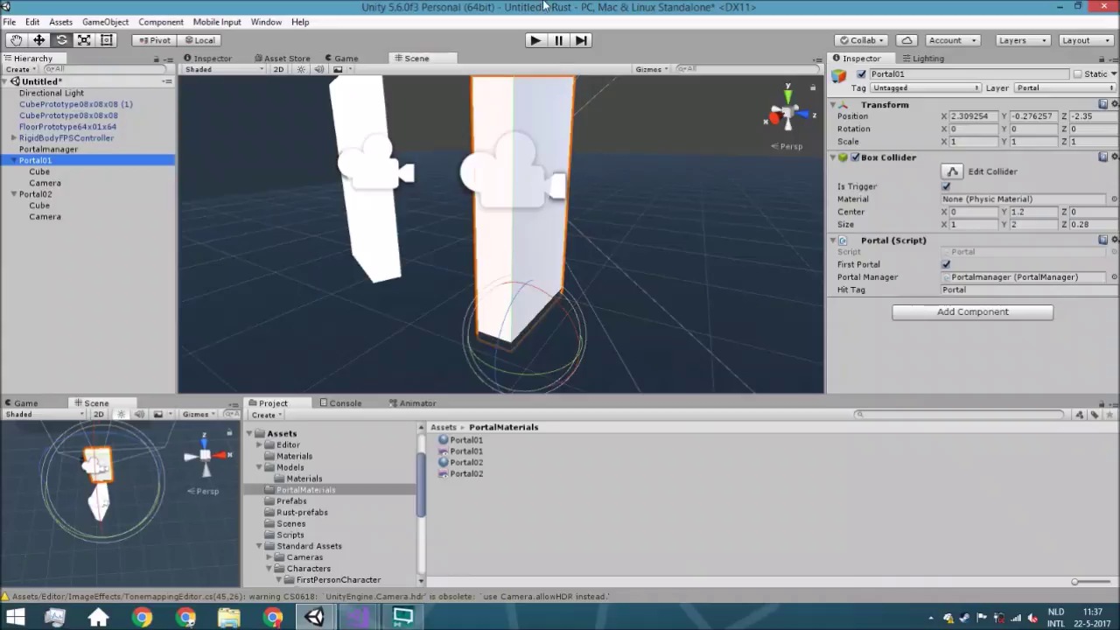
click(68, 138)
click(67, 149)
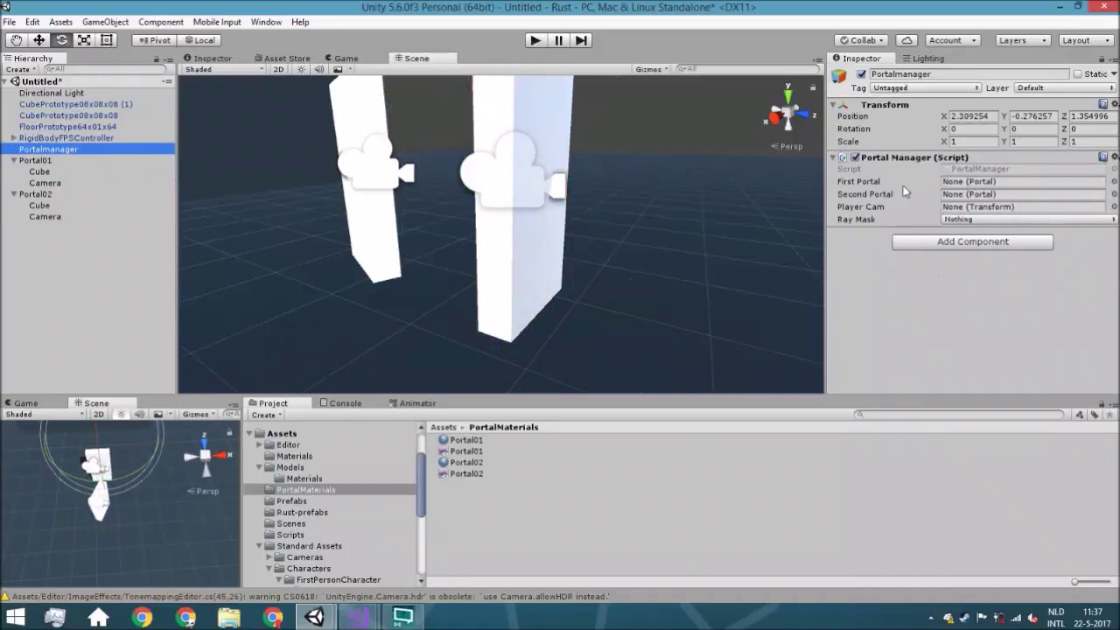
drag(57, 162, 962, 182)
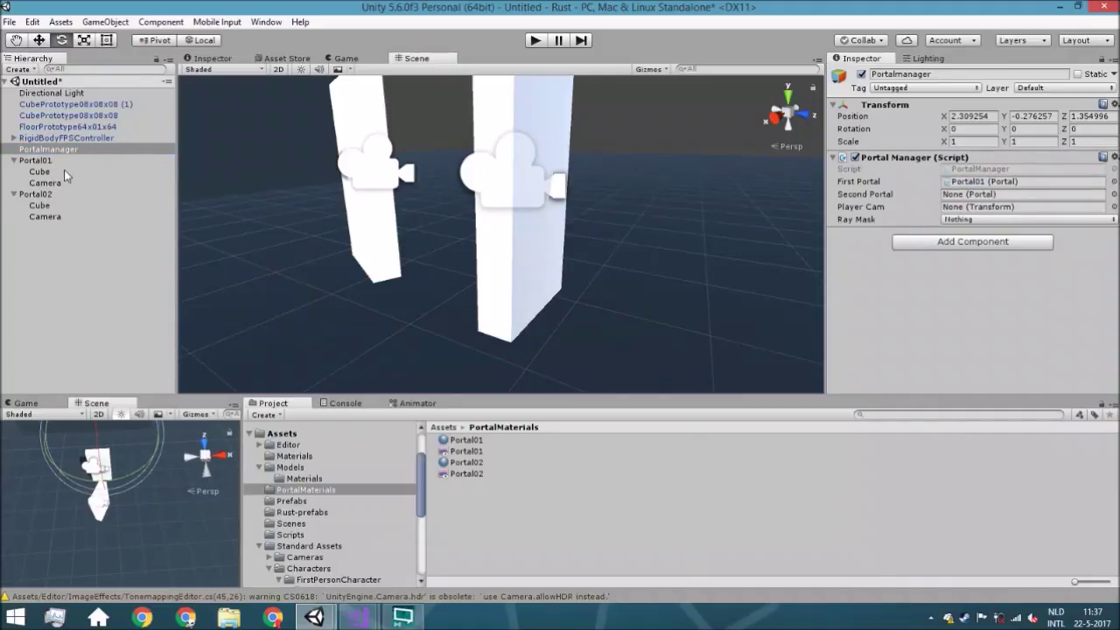
drag(61, 188, 969, 196)
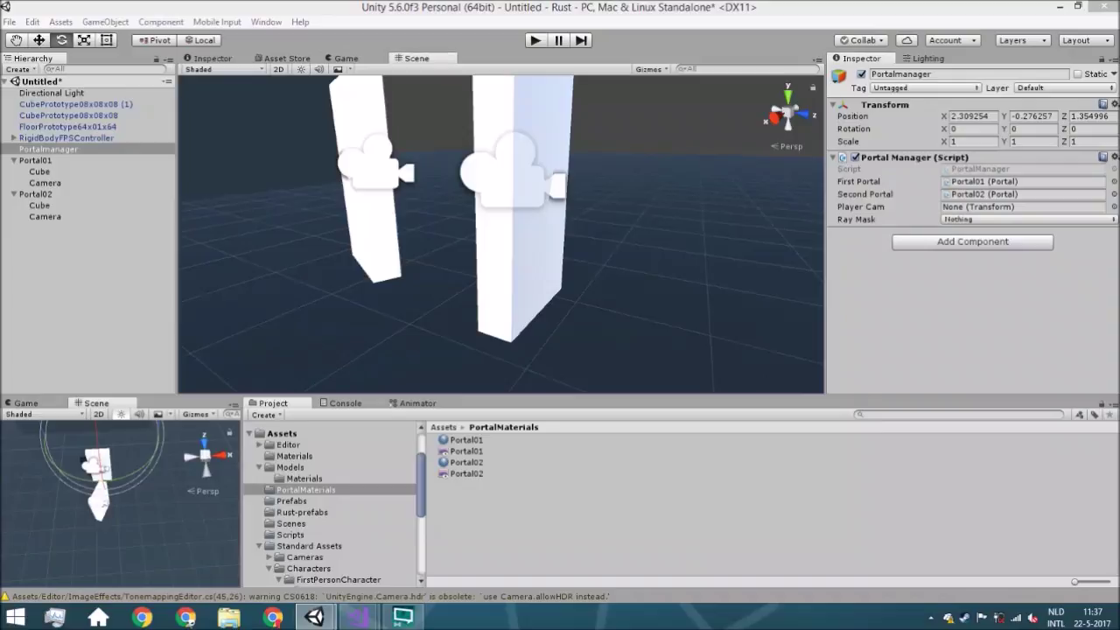
Step: Set the Portal Manager's Ray Mask to every layer except Player and Portal
click(1015, 220)
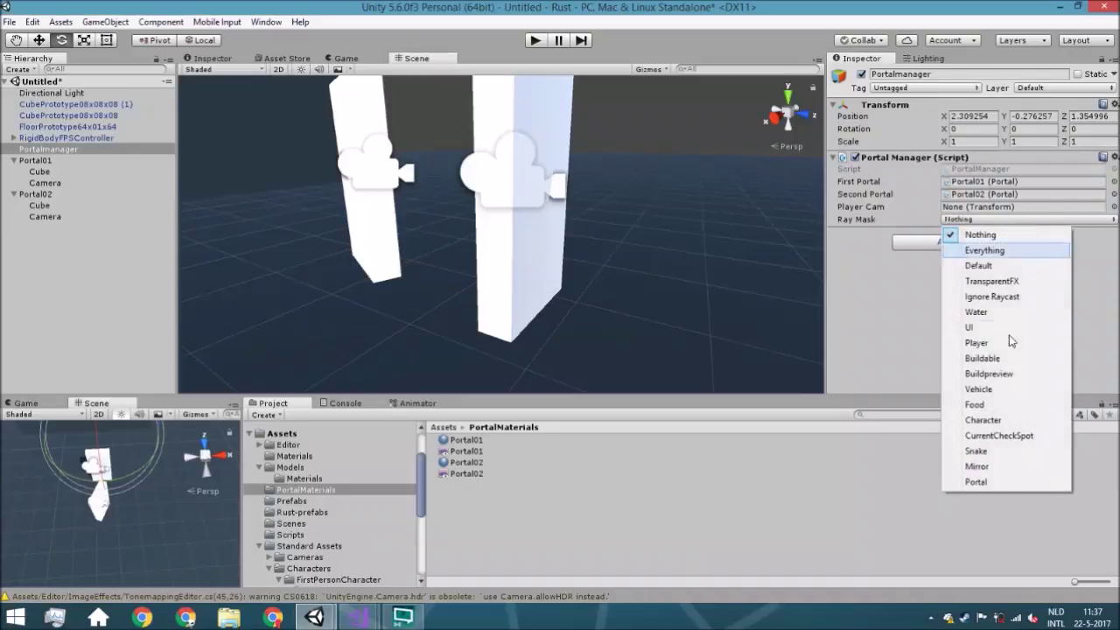
click(984, 250)
click(963, 219)
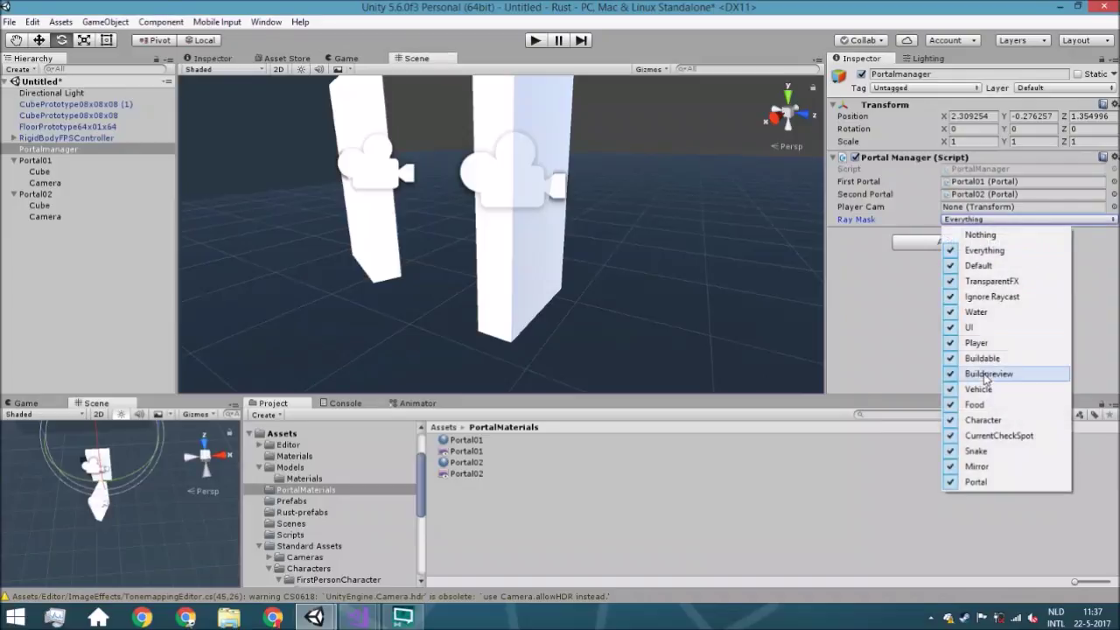
click(979, 342)
click(1006, 220)
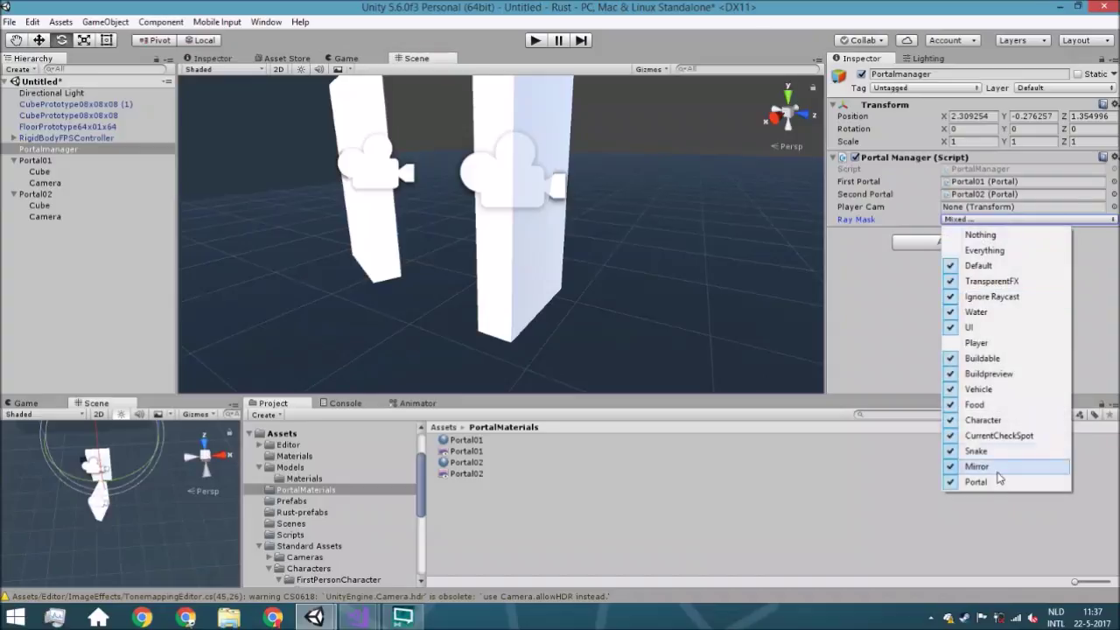
click(999, 482)
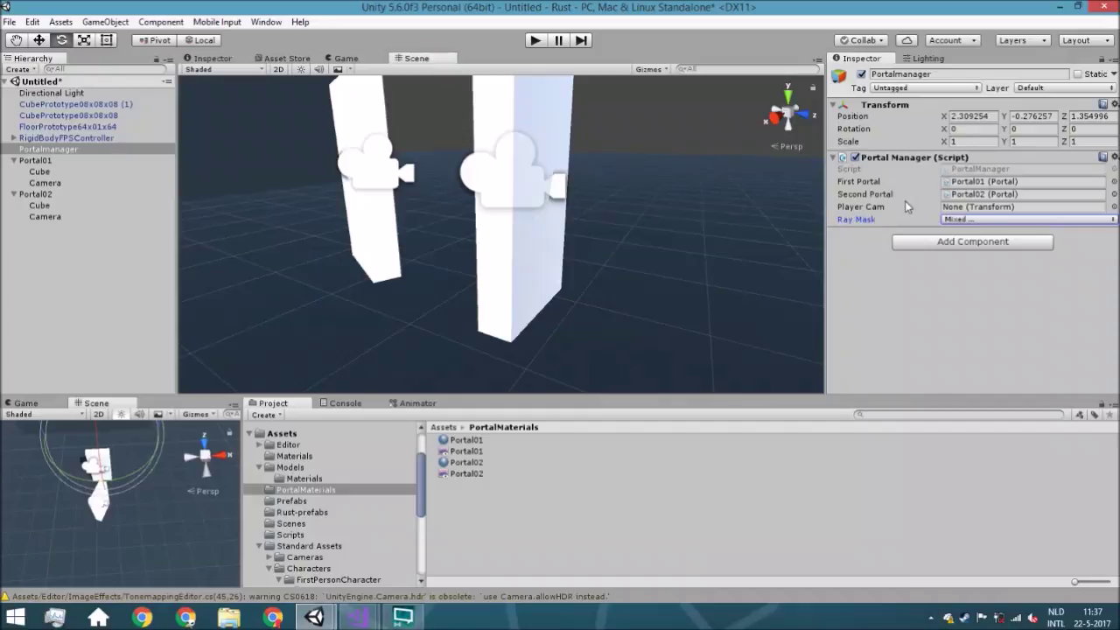
Step: Assign the MainCamera inside RigidBodyFPSController as the Portal Manager's Player Cam, and collapse the expanded objects in the hierarchy
click(13, 138)
drag(61, 151, 1023, 207)
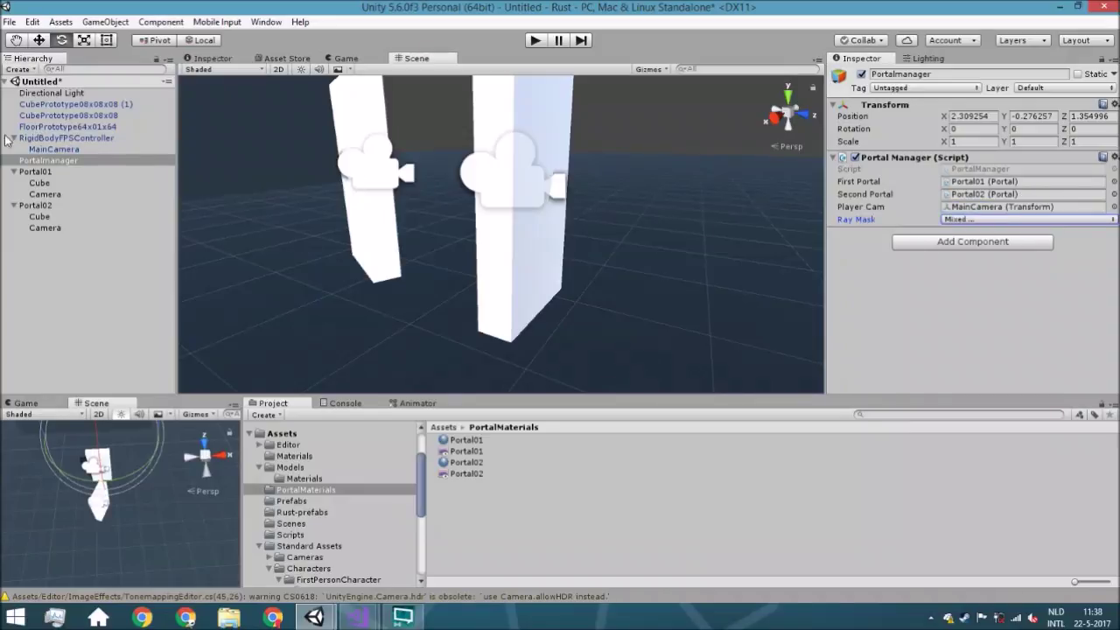
click(54, 140)
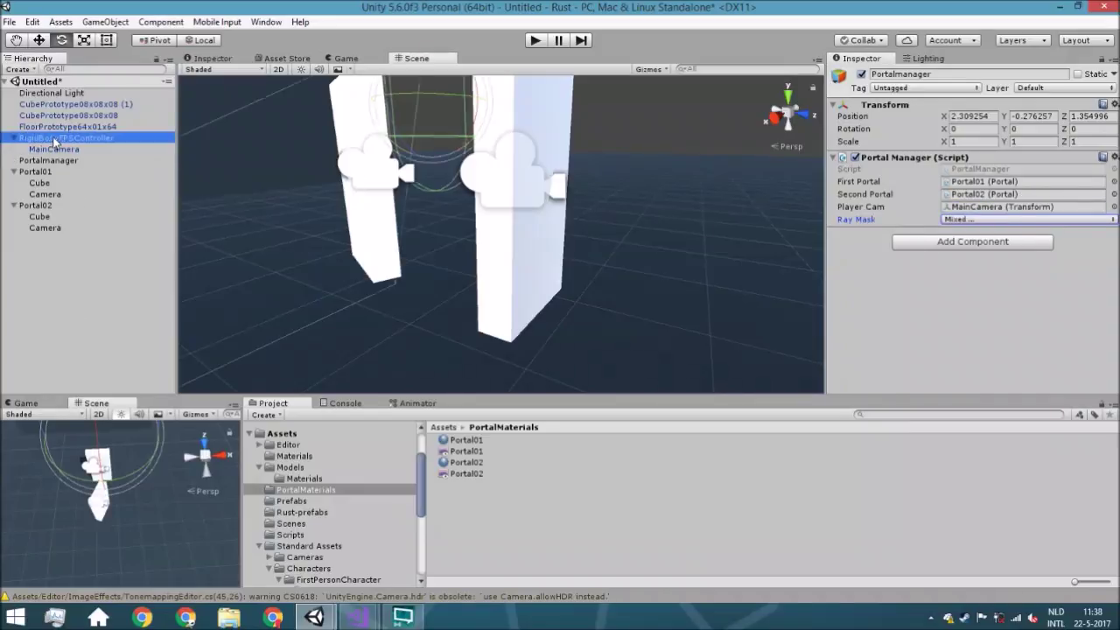
click(13, 138)
click(13, 154)
click(13, 161)
click(35, 161)
click(13, 172)
Step: Run the scene in play mode to test the portals, and stop it again
click(70, 330)
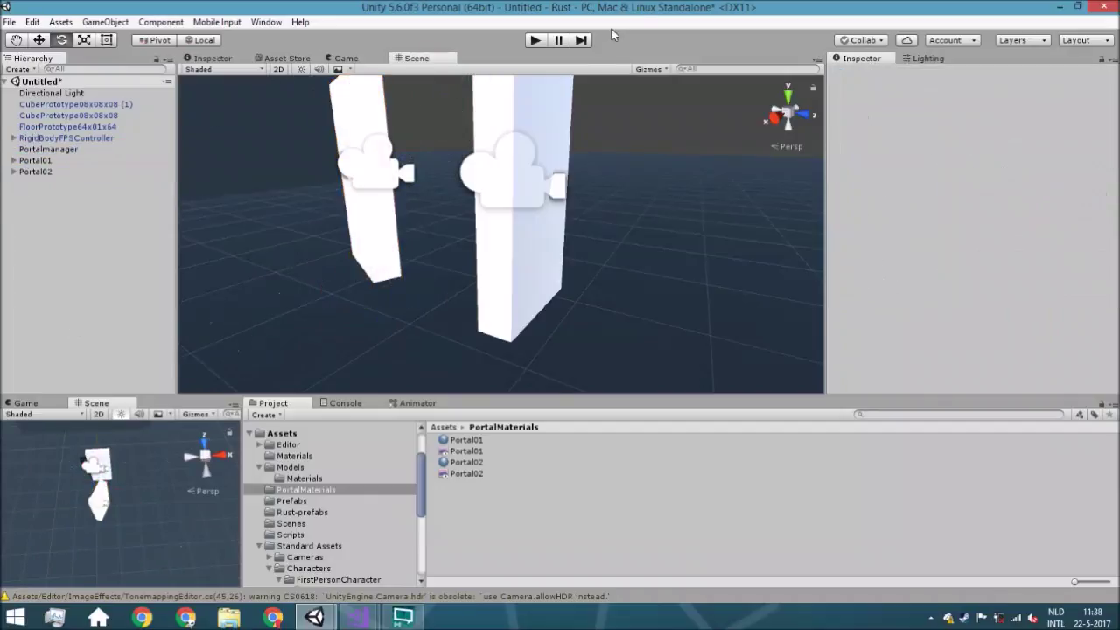
click(535, 40)
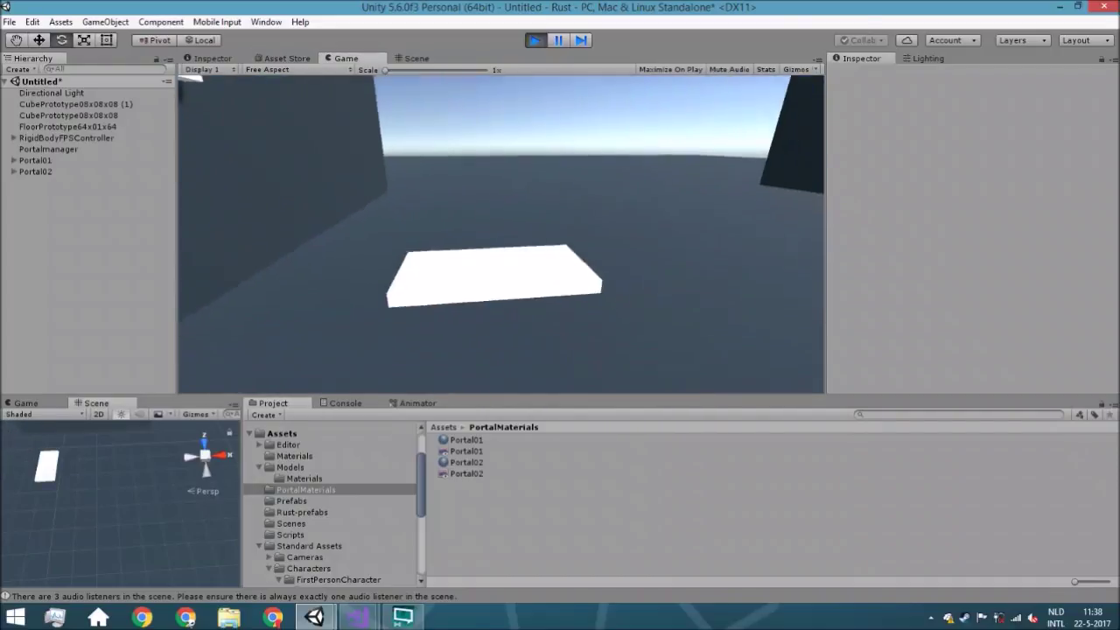
click(536, 40)
Step: Turn off Allow HDR on Portal02's camera and set its culling mask to Everything
right_drag(500, 237, 615, 271)
click(615, 271)
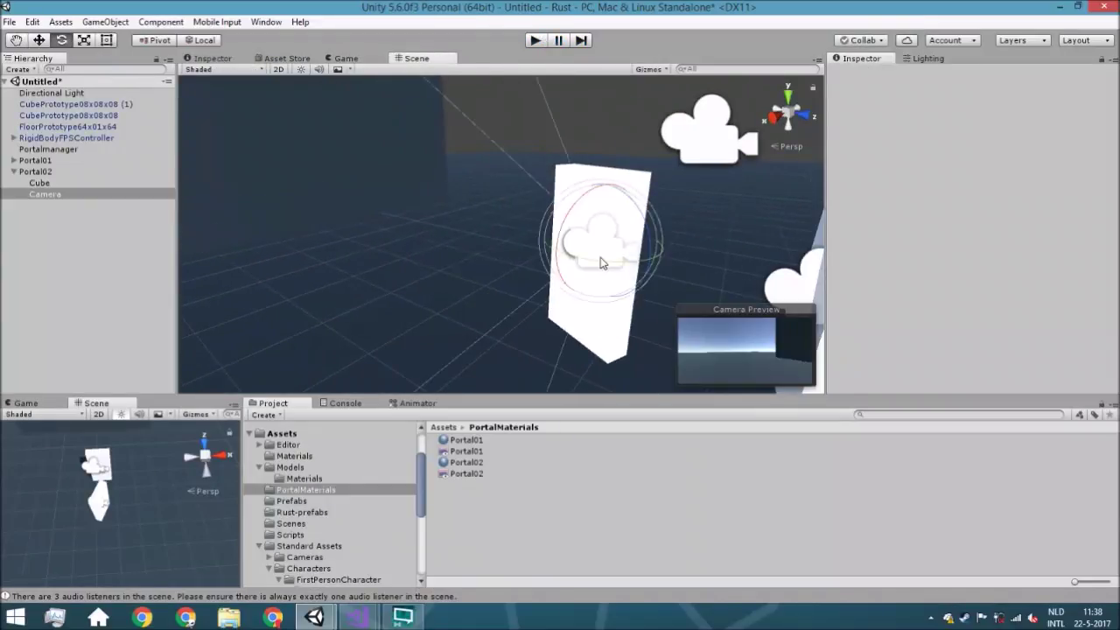
middle_drag(615, 272, 523, 242)
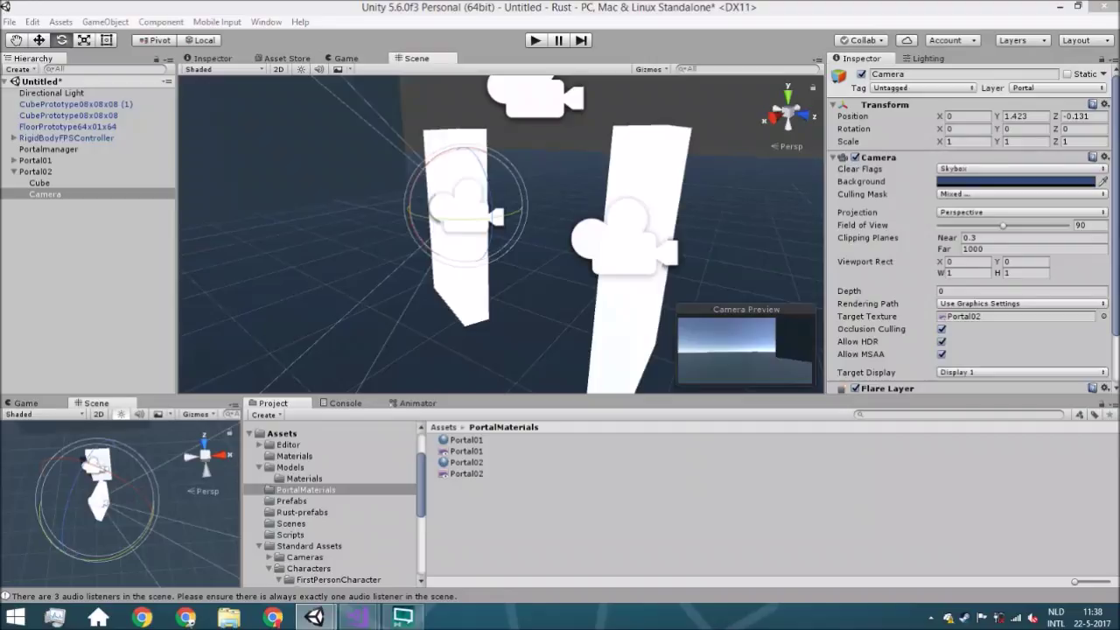
click(942, 342)
scroll(866, 372, down, 2)
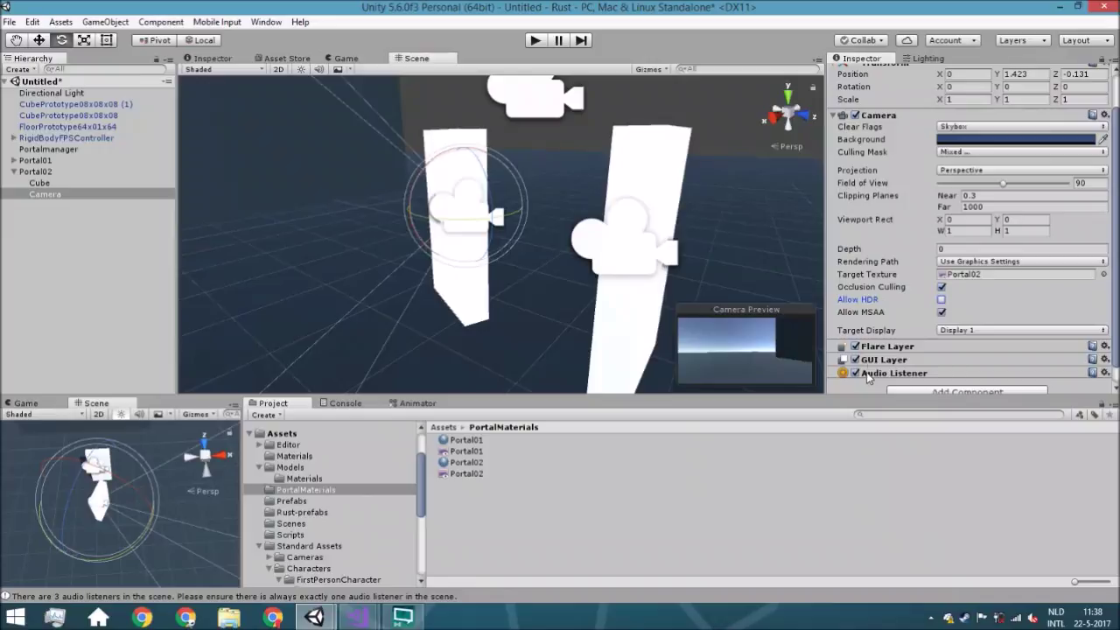
click(949, 153)
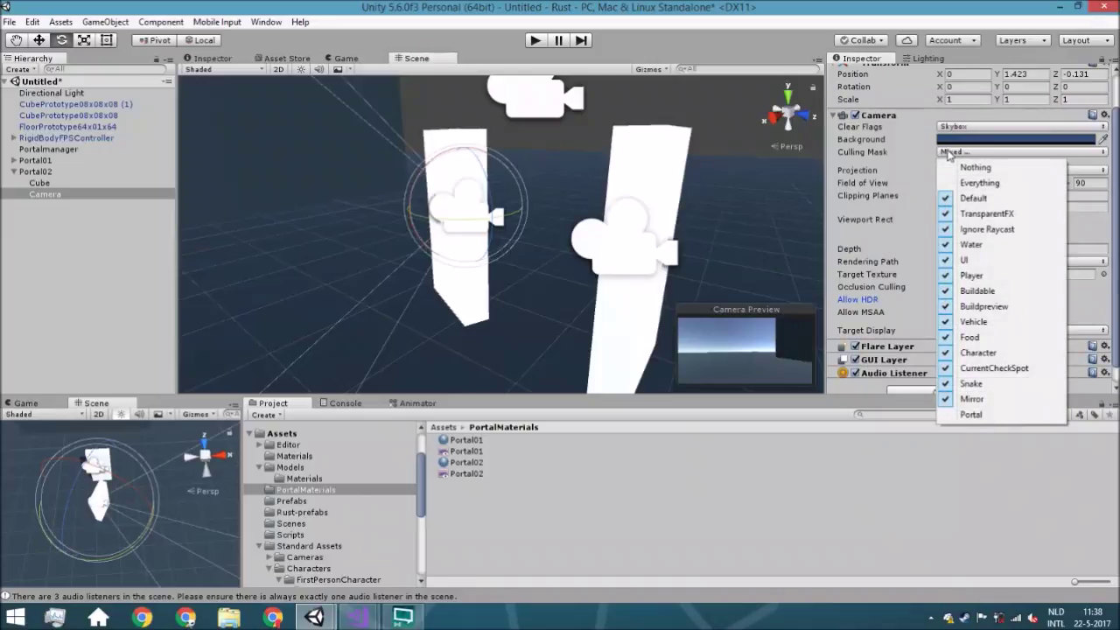
click(965, 184)
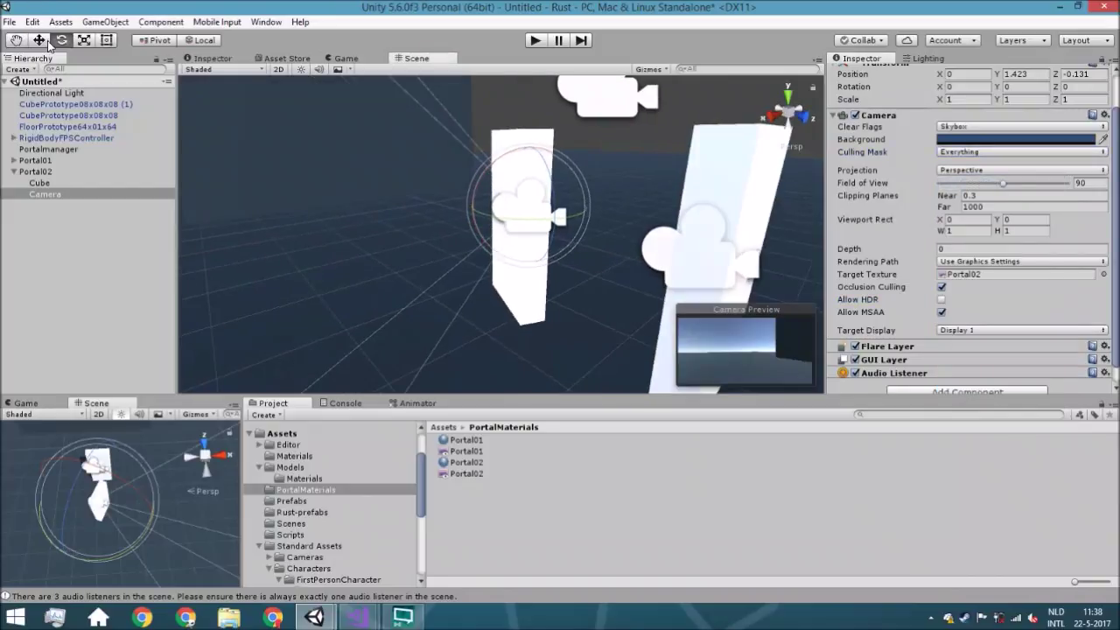
Step: Move Portal02's camera along its Z axis to about Z -0.064
click(39, 40)
drag(484, 223, 477, 222)
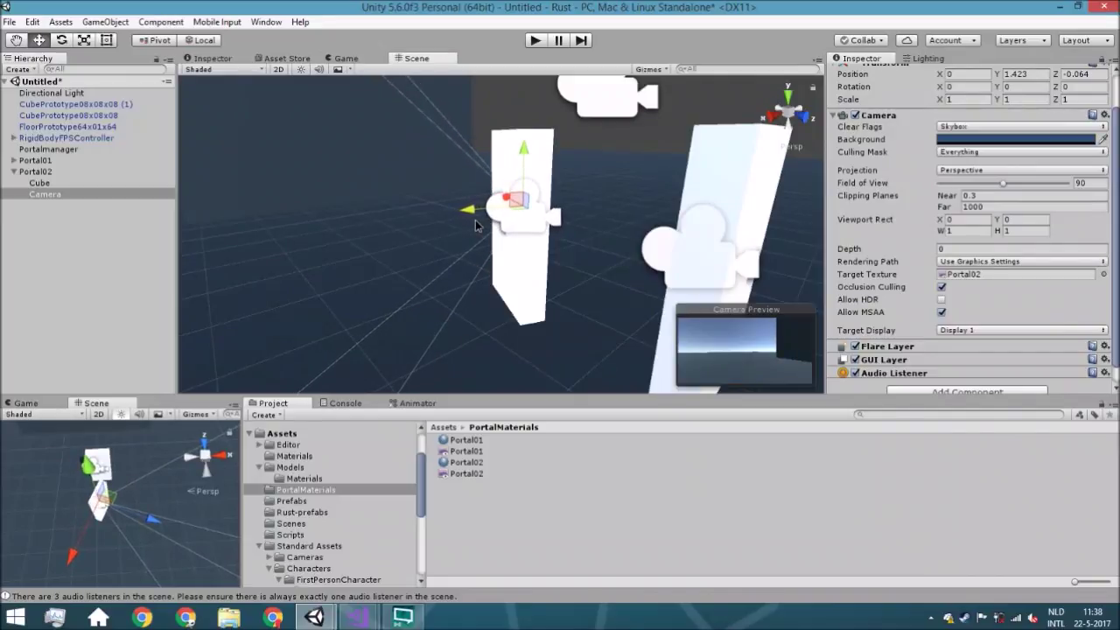
right_drag(467, 255, 609, 263)
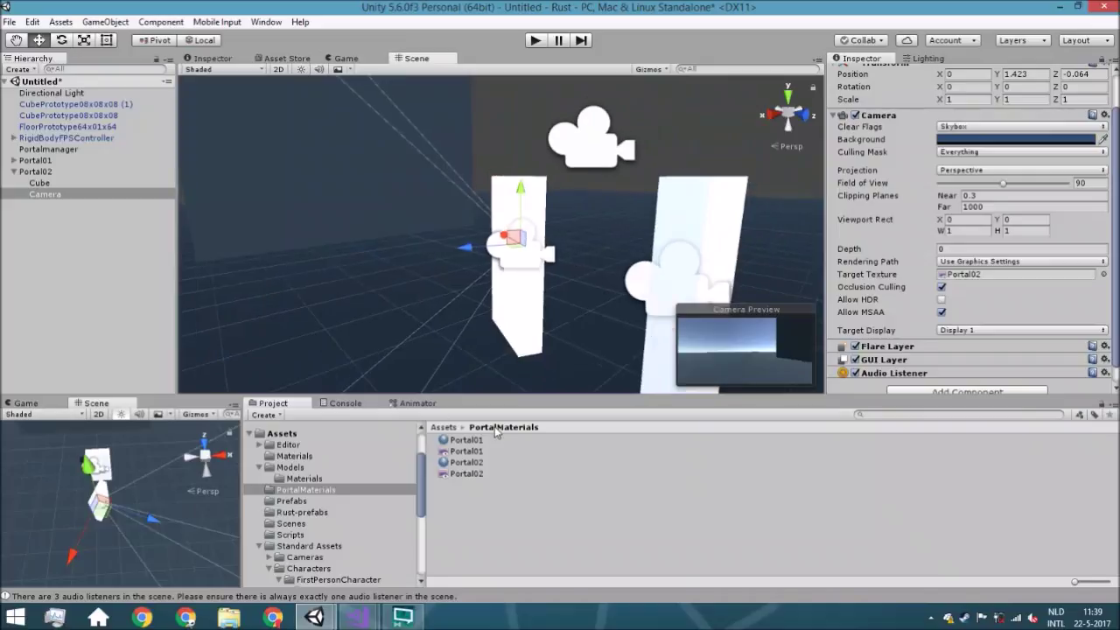
Step: Assign the Portal01 render texture as the base texture of the Portal01 material
click(481, 440)
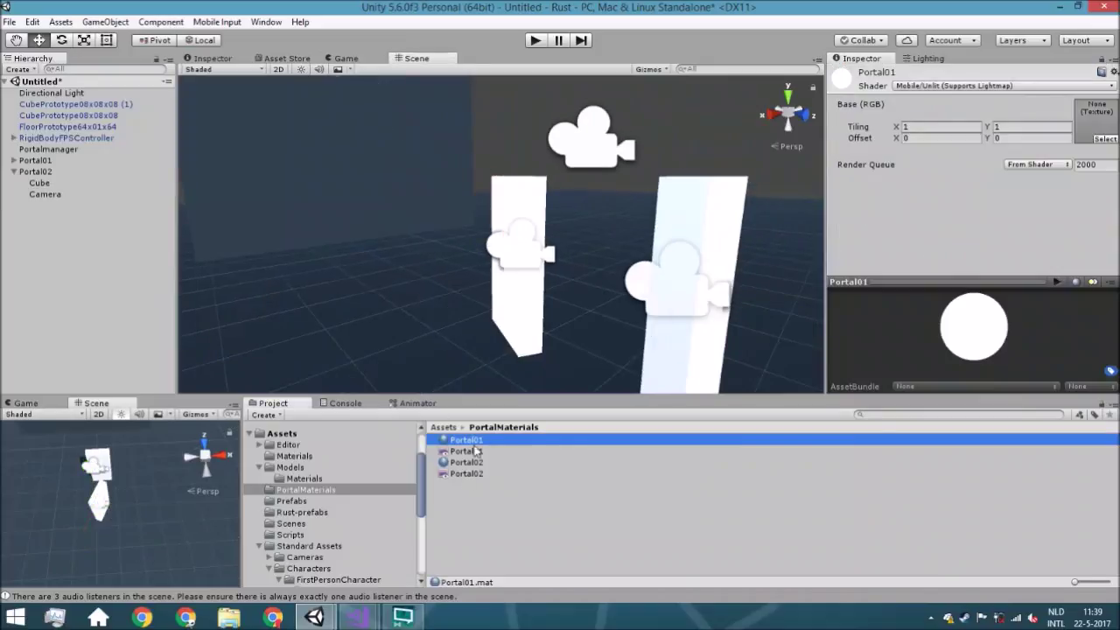
drag(472, 452, 1108, 130)
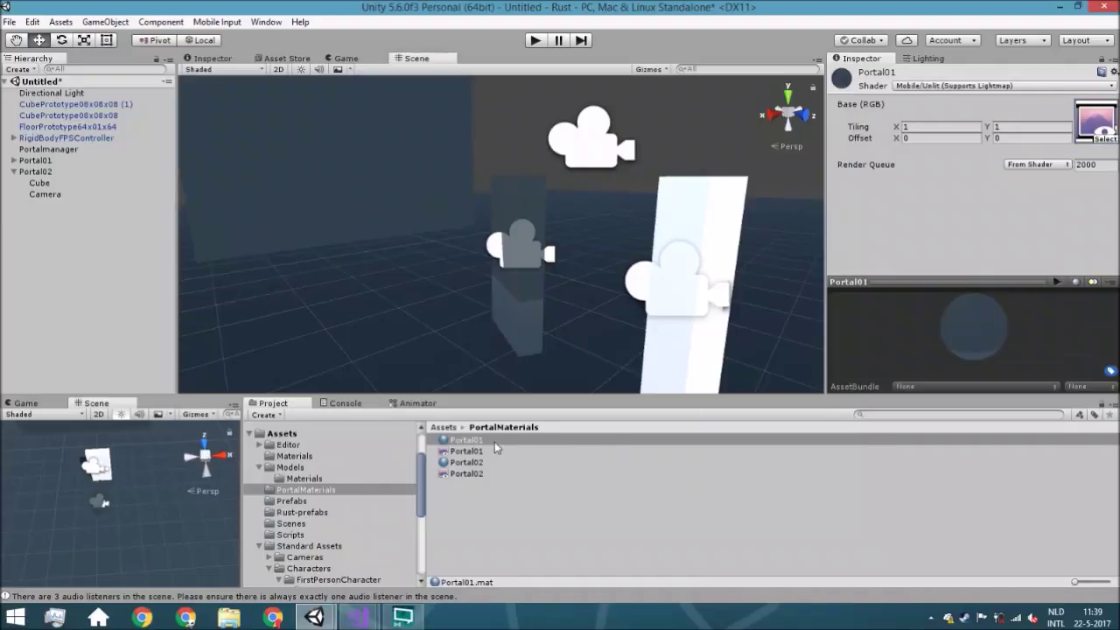
Step: Switch the Portal02 material to the Mobile/Unlit (Supports Lightmap) shader and assign the Portal02 render texture as its base texture
click(467, 462)
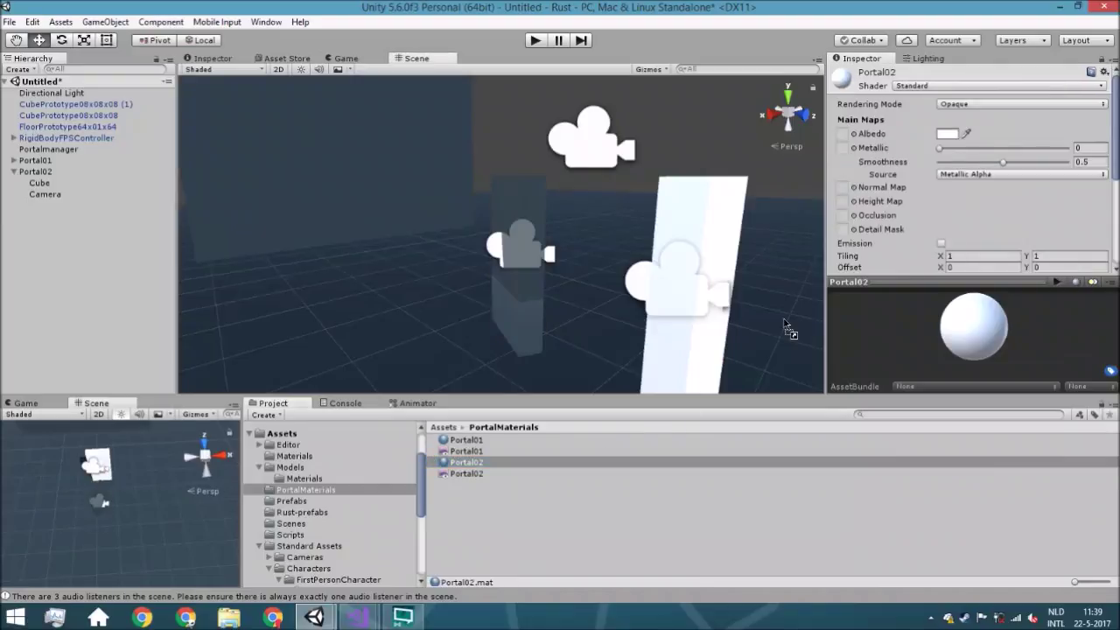
scroll(967, 254, down, 1)
click(928, 77)
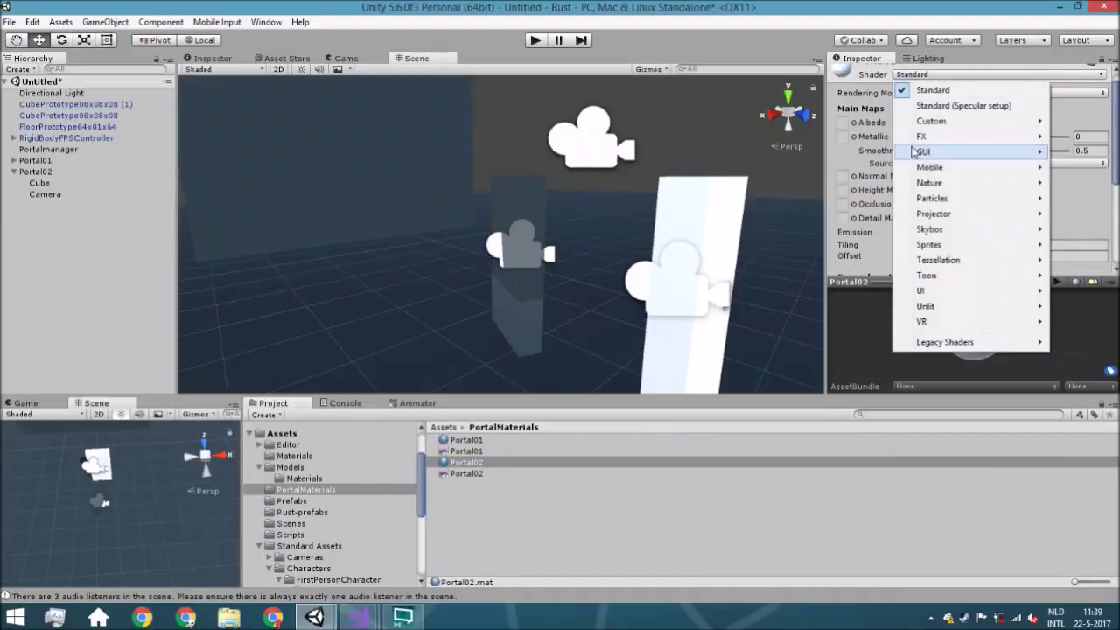
mouse_move(936, 170)
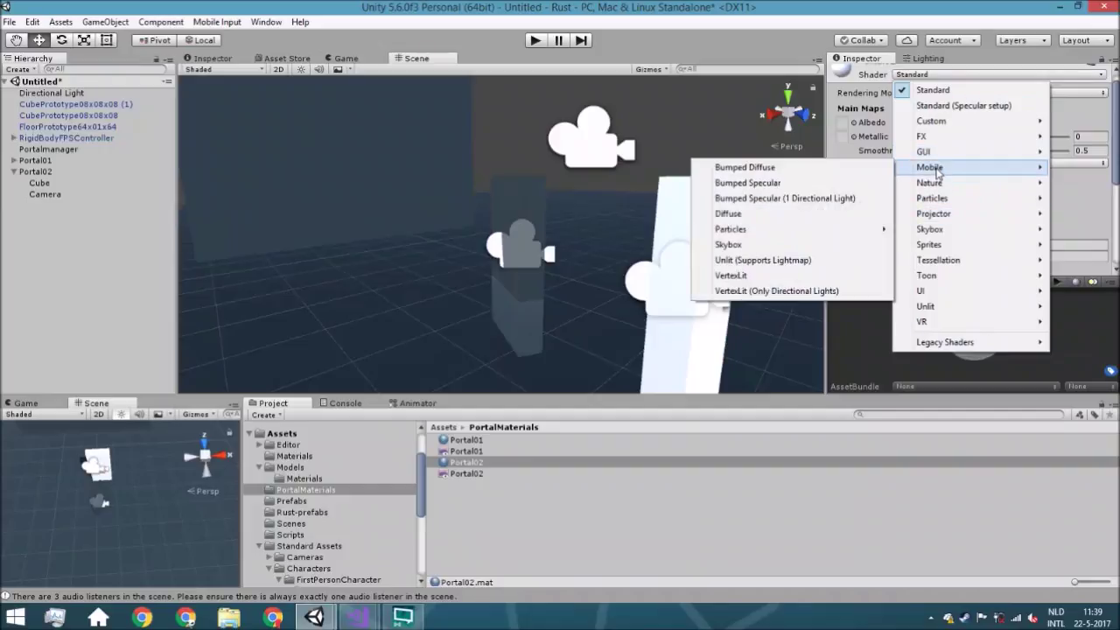
click(782, 260)
drag(466, 473, 1095, 130)
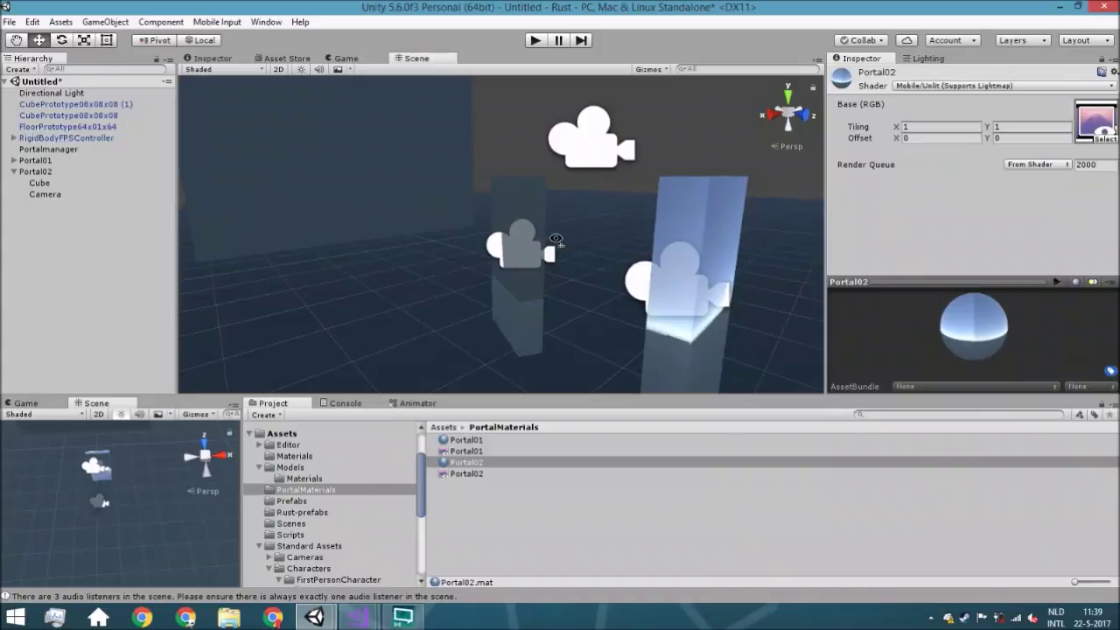
Step: Try rotating Portal01 about its vertical axis with the Rotate tool, undo the rotation and clear the selection
scroll(631, 267, down, 4)
click(37, 161)
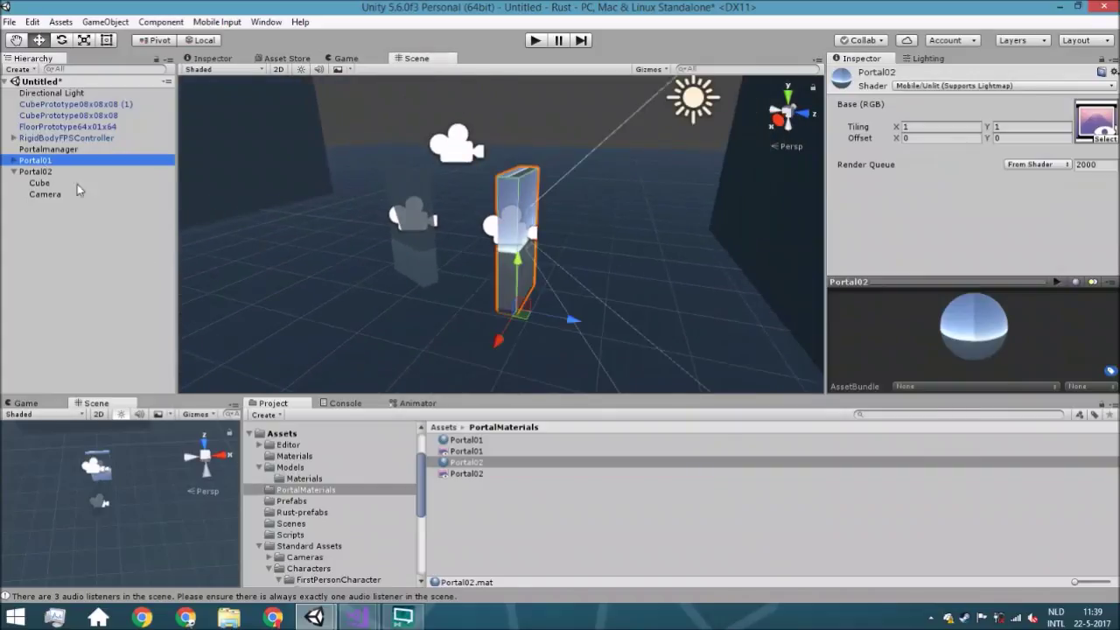
click(62, 40)
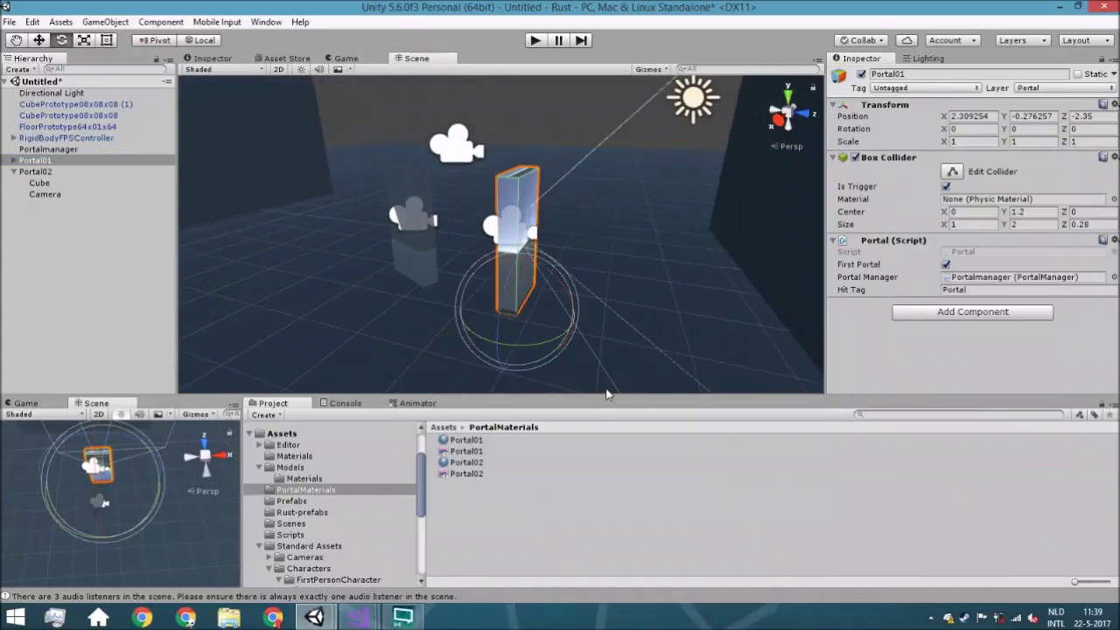
drag(531, 344, 420, 333)
key(ctrl+z)
key(Left)
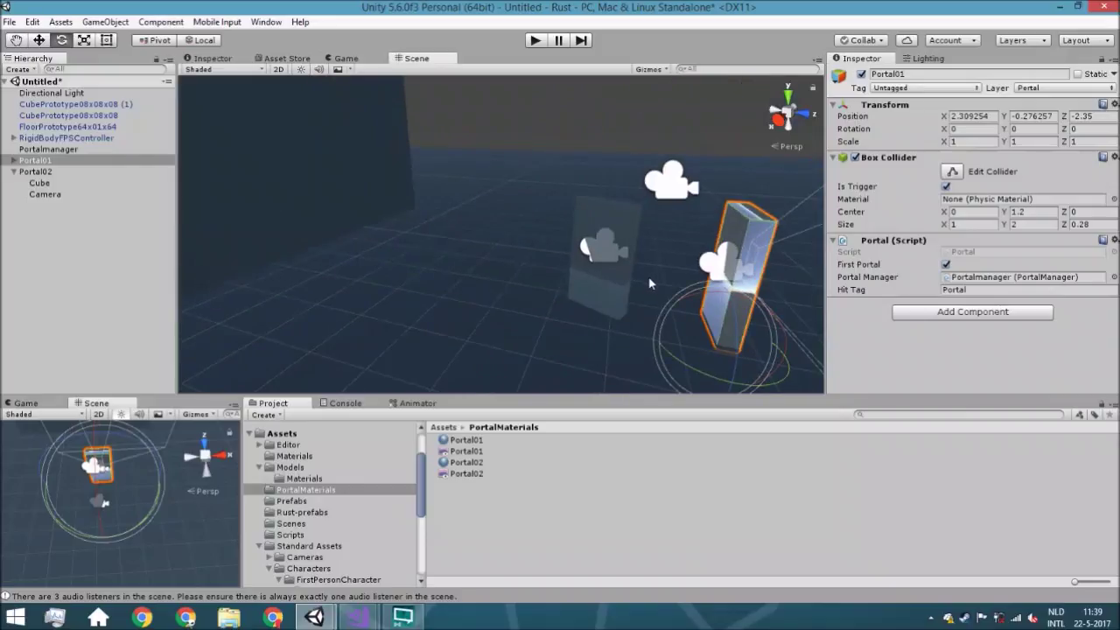
key(Right)
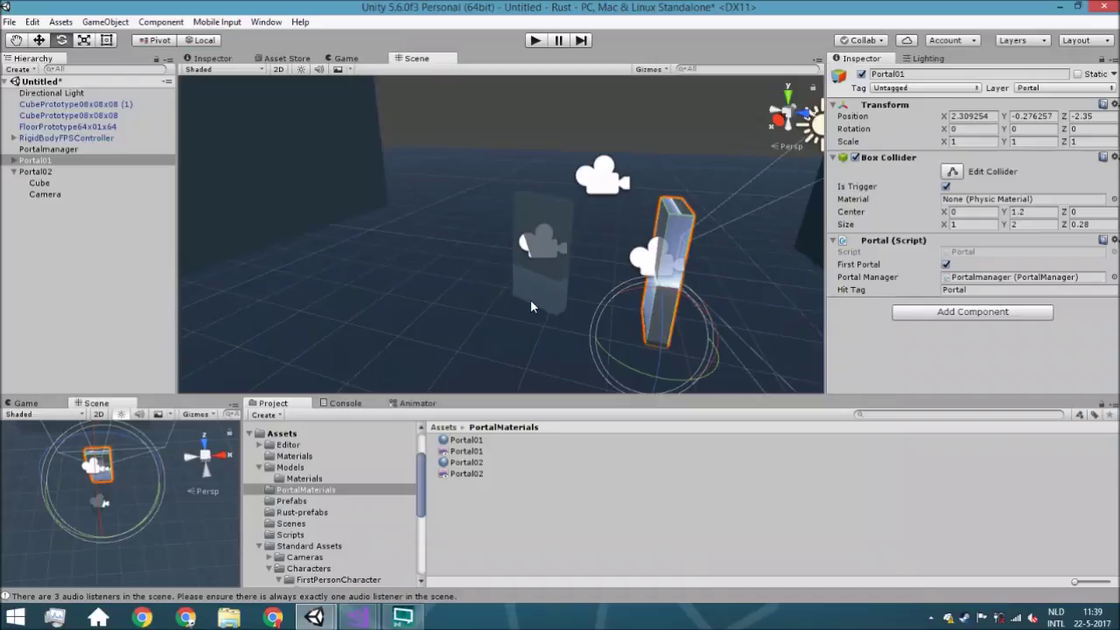
click(105, 252)
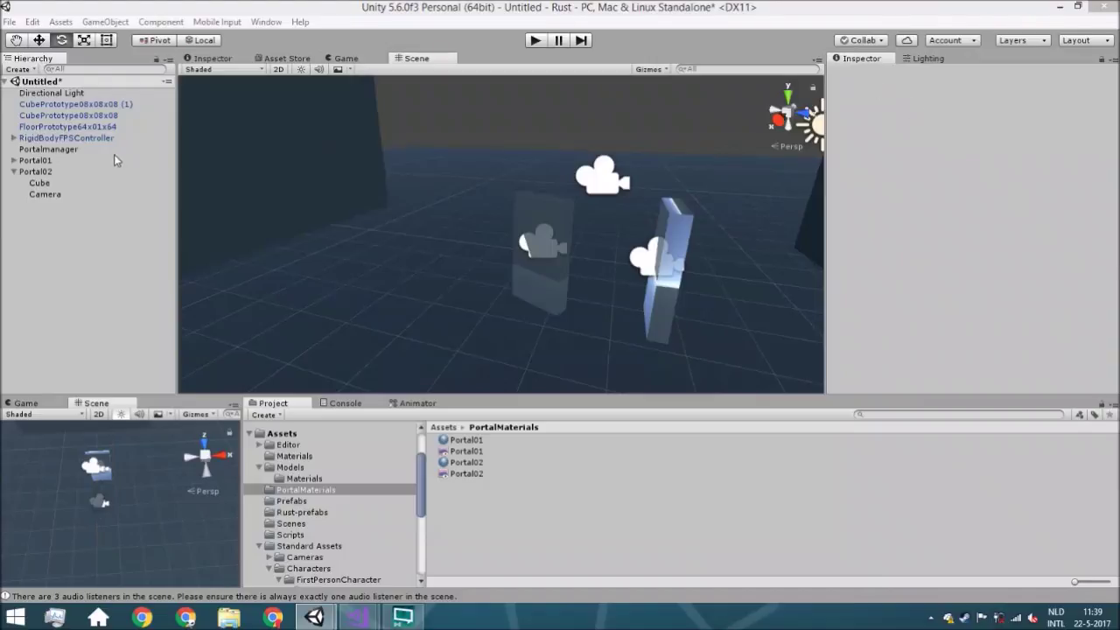
Step: Starting from the RigidBodyFPSController's tag options, add a new project tag named Portal
click(70, 151)
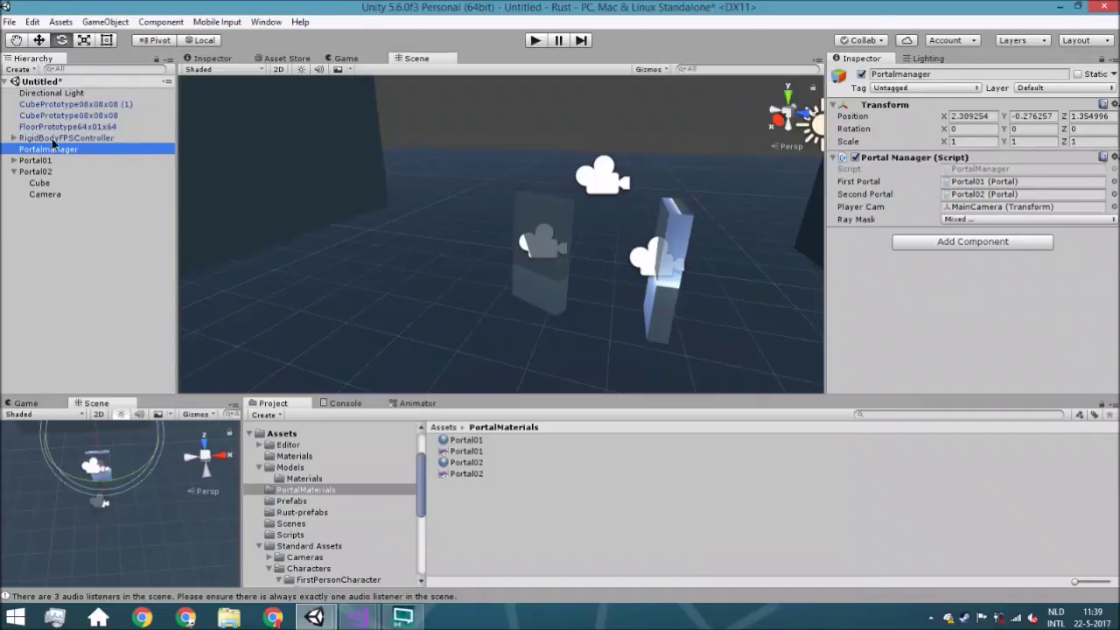
click(46, 138)
click(887, 91)
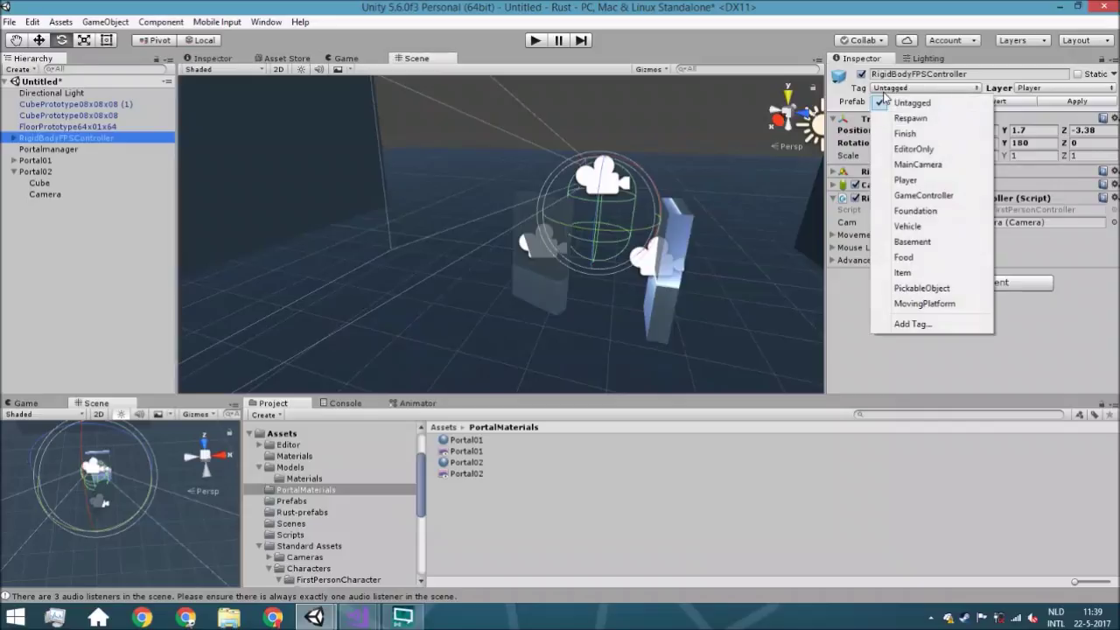
click(904, 325)
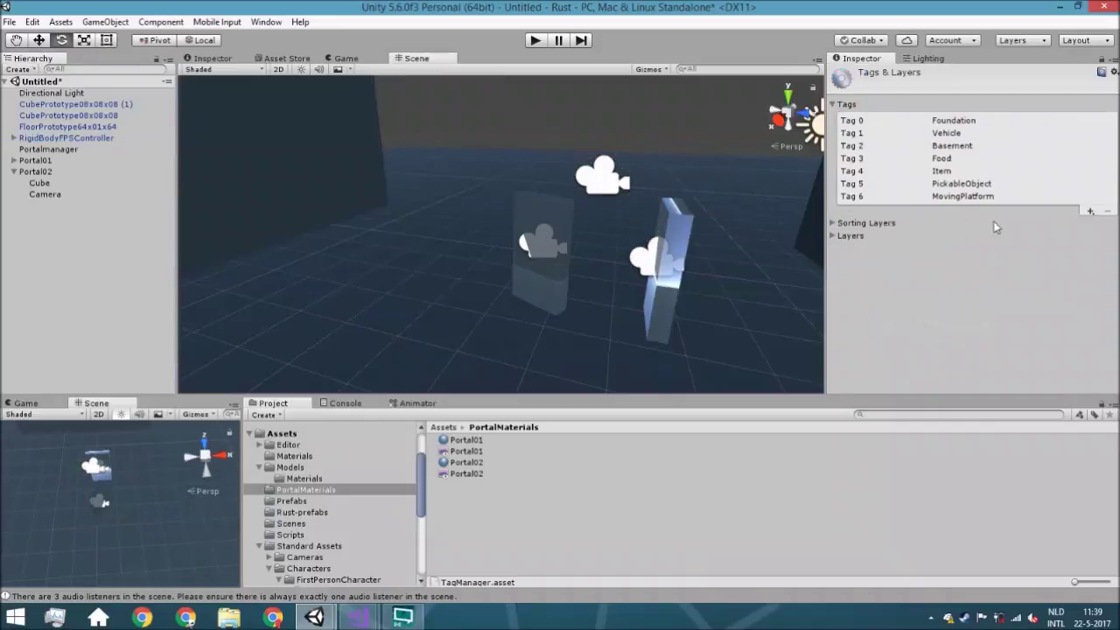
click(1090, 213)
text(Portal)
key(Return)
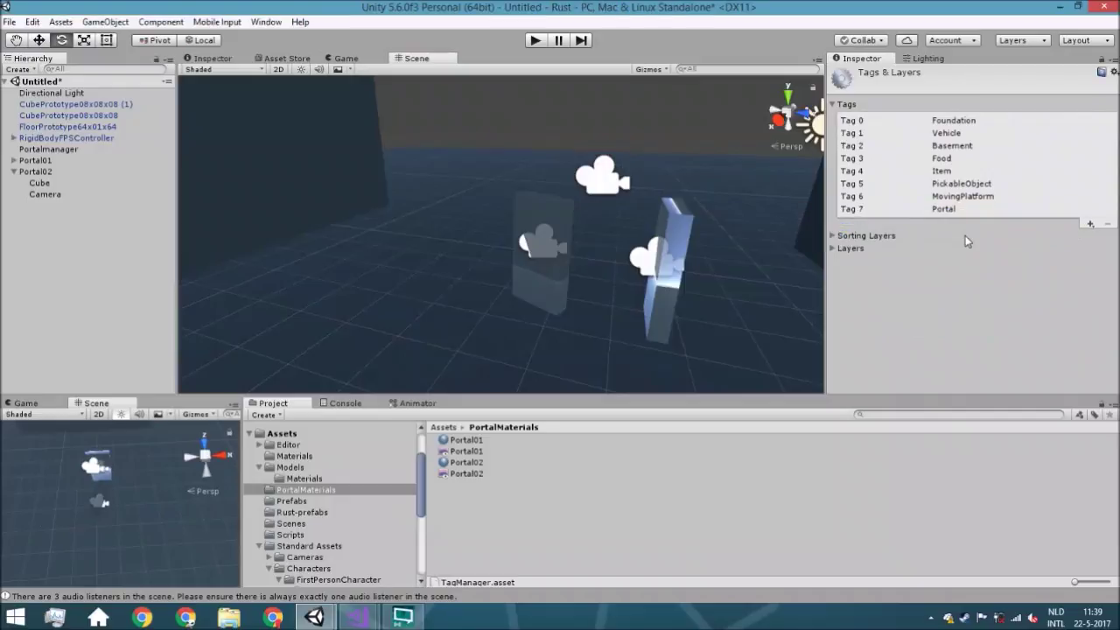
Step: Remove the Flare Layer, GUI Layer and Audio Listener components from Portal01's camera
click(12, 162)
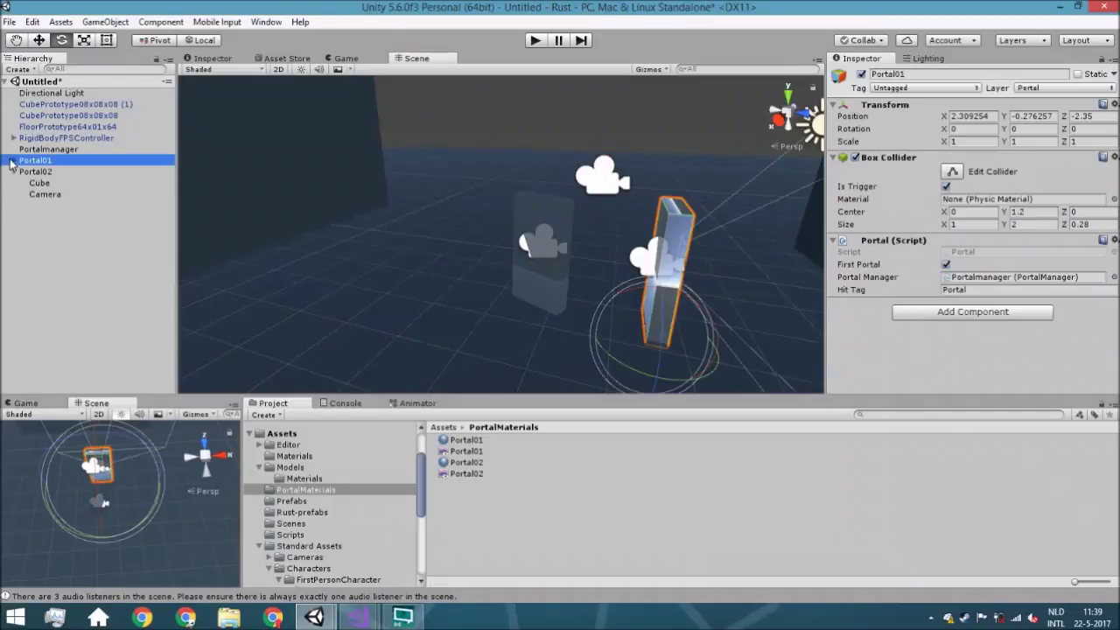
click(12, 161)
click(65, 184)
scroll(876, 319, down, 3)
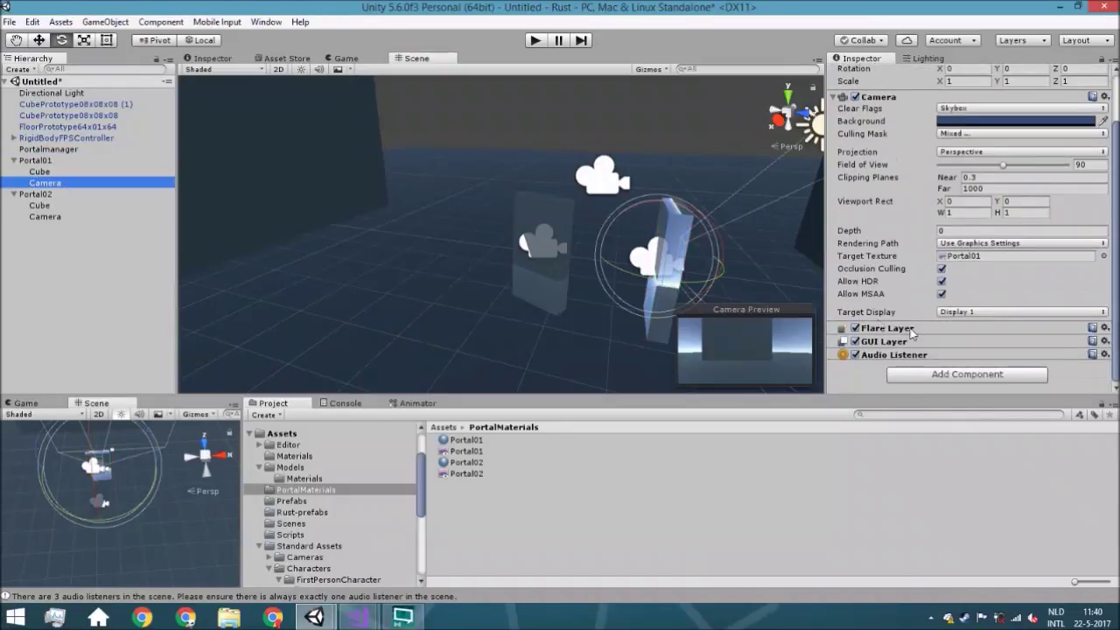
click(1104, 327)
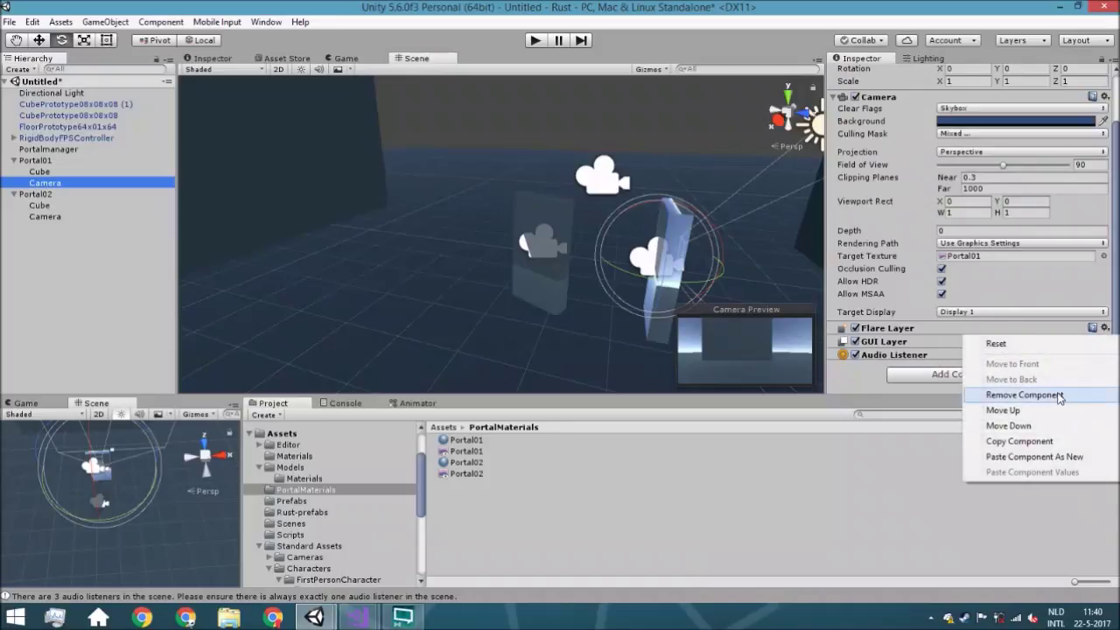
click(1046, 396)
click(1104, 341)
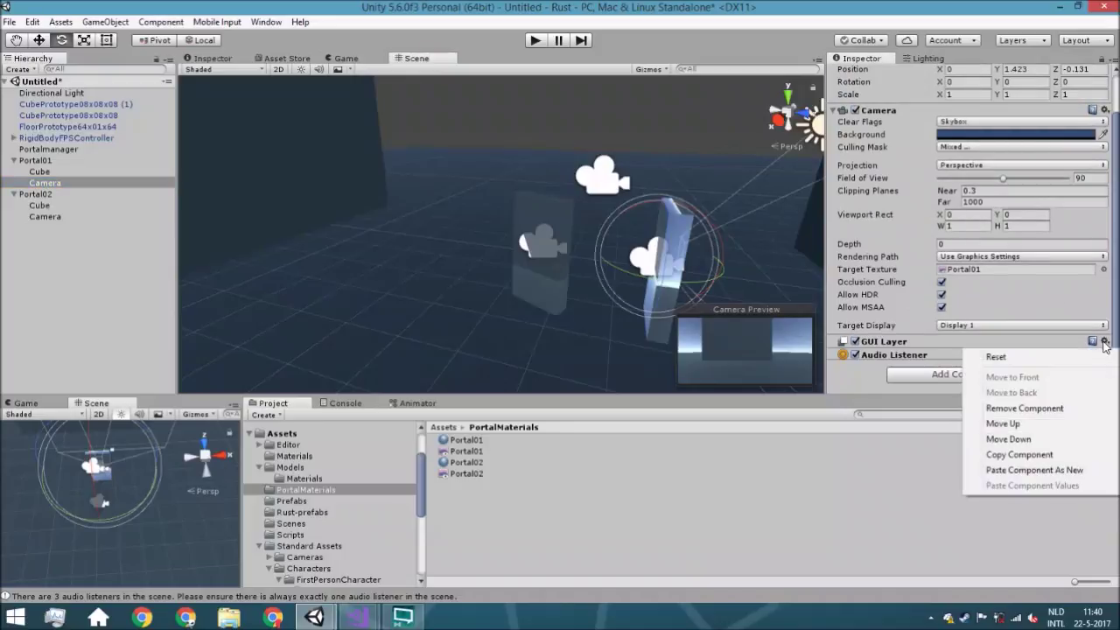
click(1055, 407)
click(1022, 423)
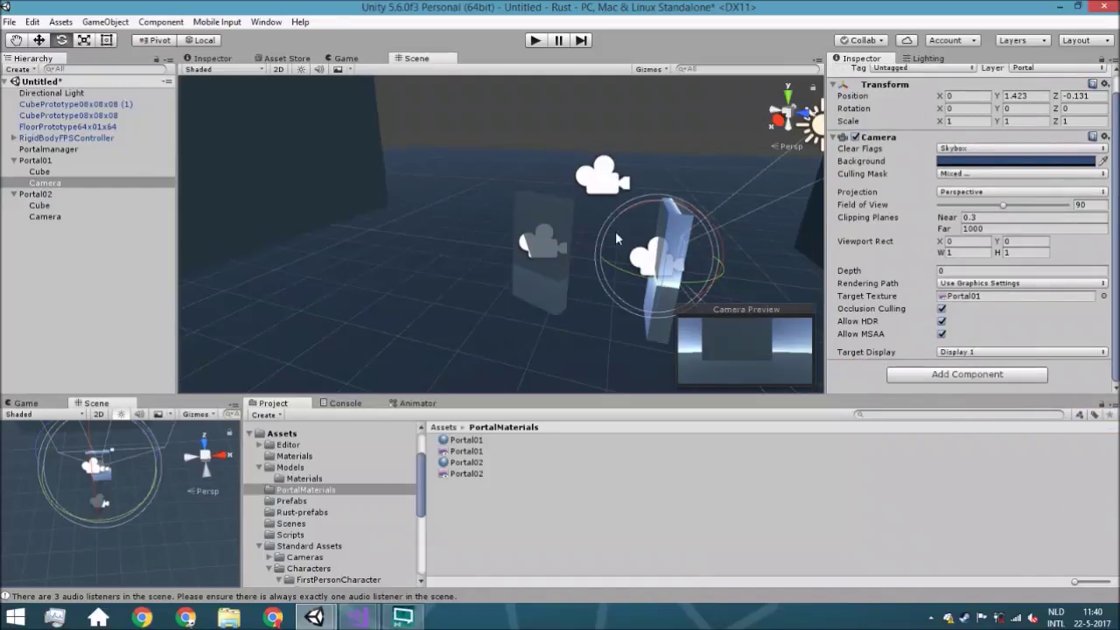
Step: Remove the Flare Layer, GUI Layer and Audio Listener components from Portal02's camera and clear the selection
click(45, 216)
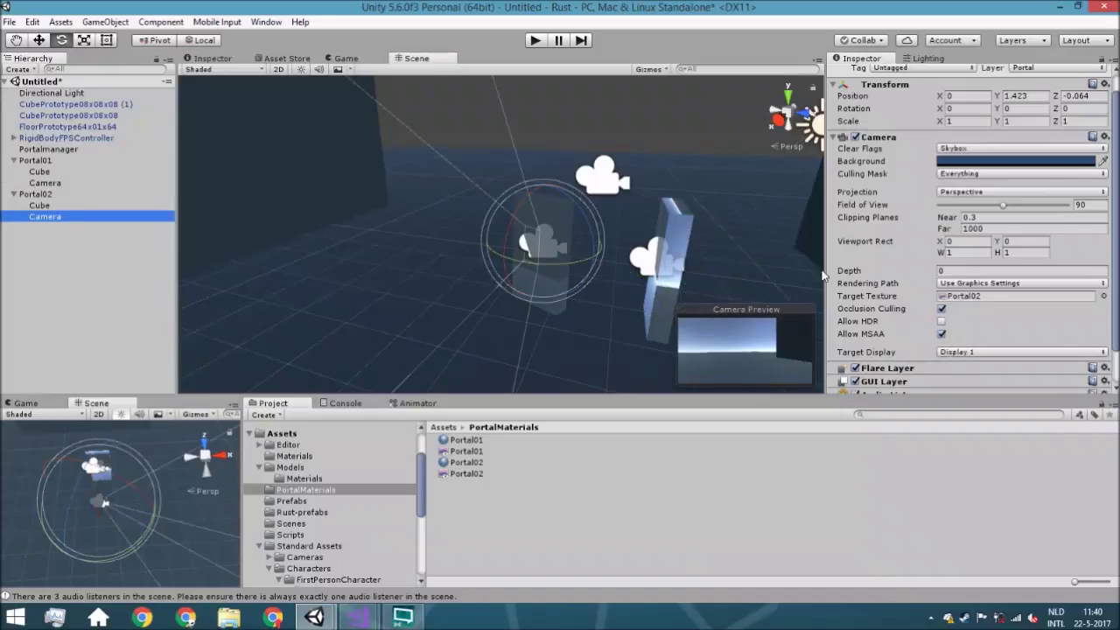
scroll(1085, 367, down, 1)
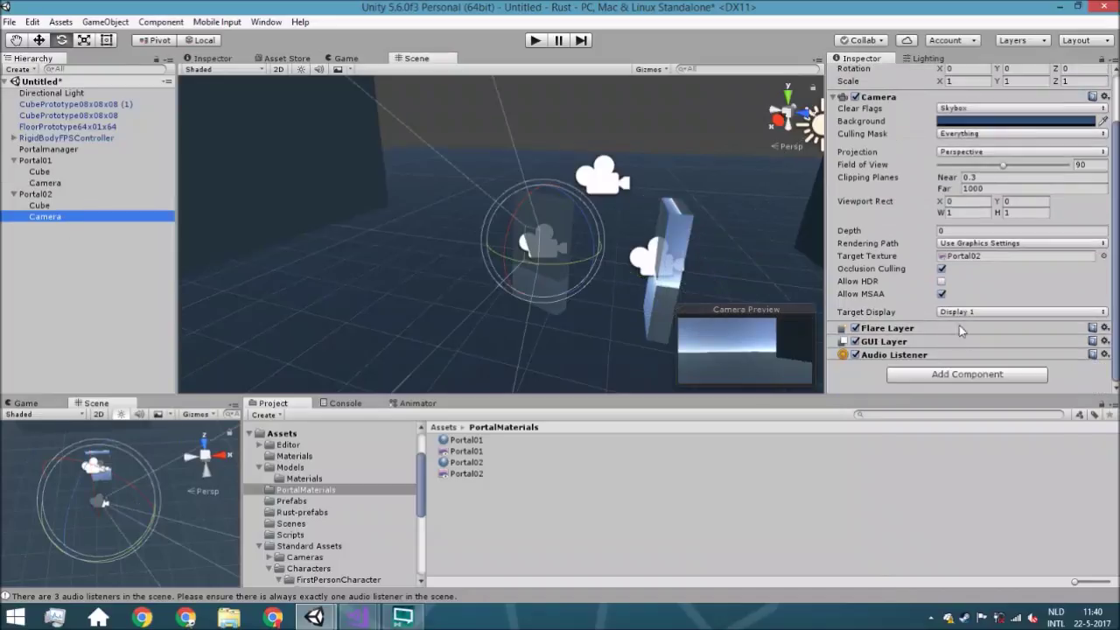
click(1105, 341)
click(1085, 394)
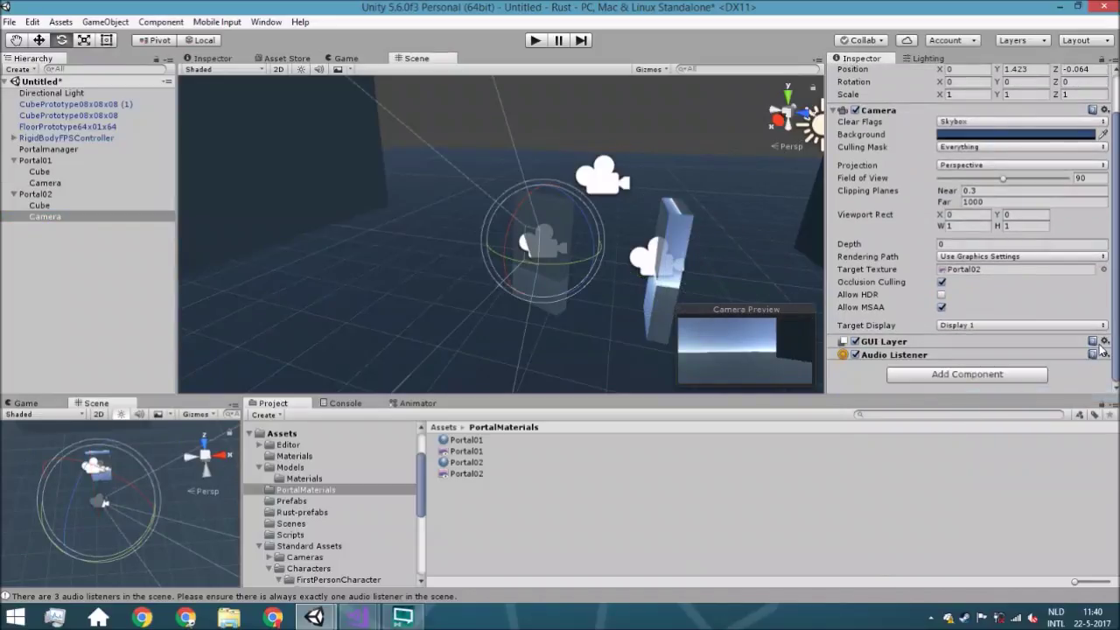
click(1104, 341)
click(1070, 417)
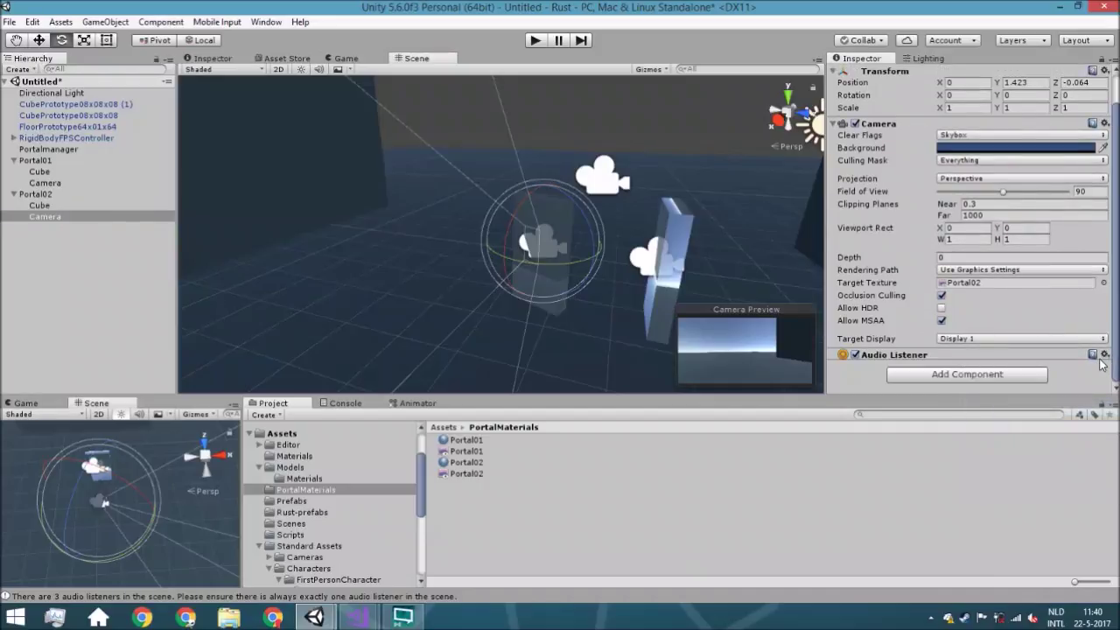
click(1105, 355)
click(1024, 422)
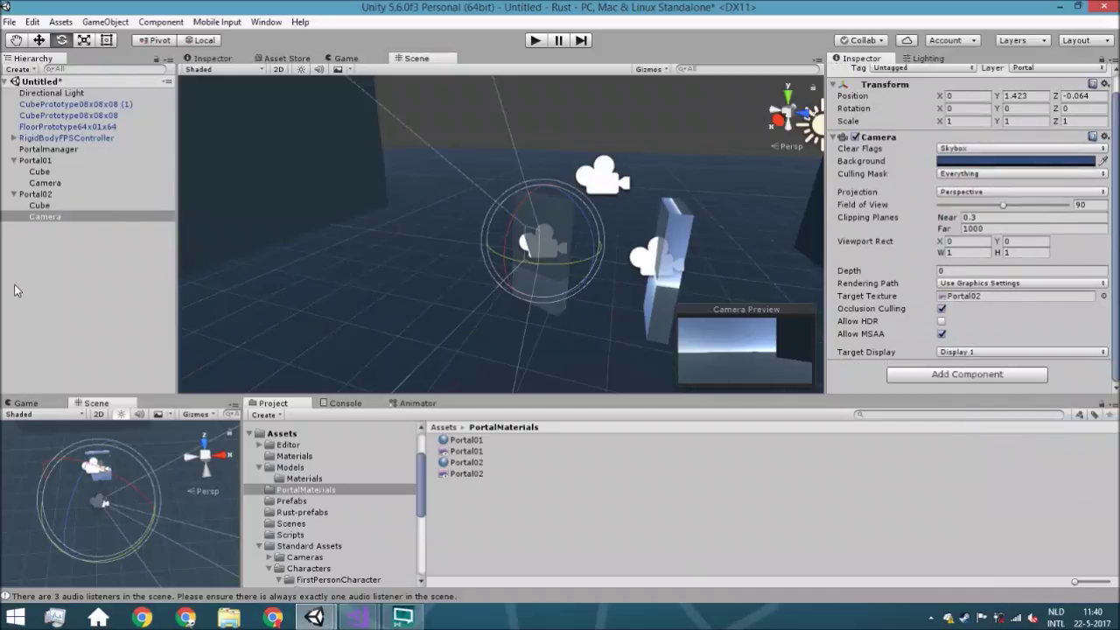
click(32, 280)
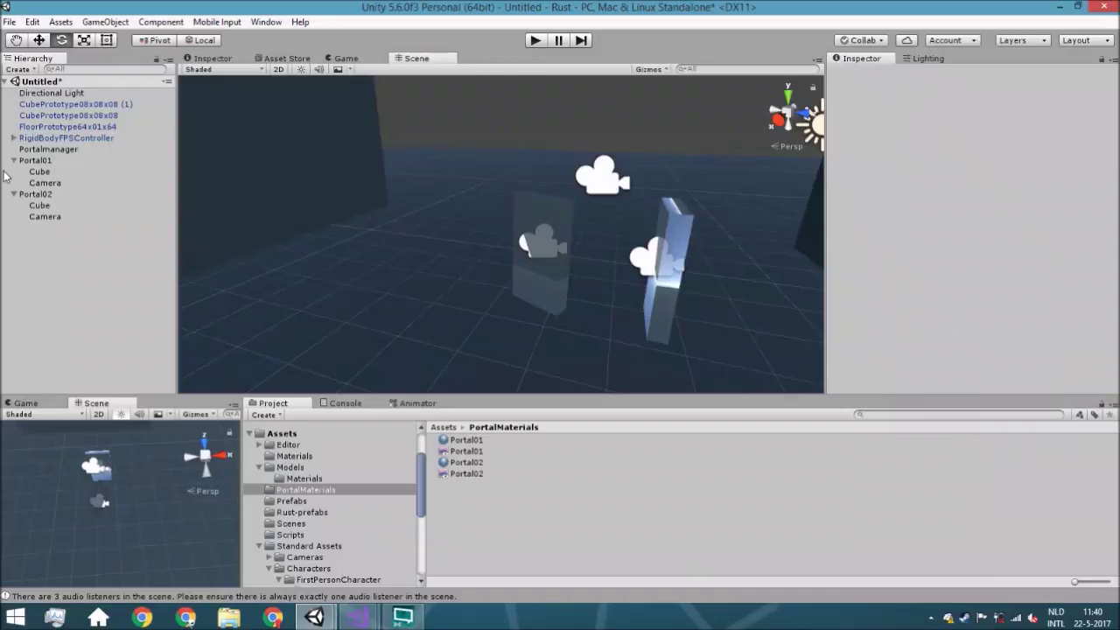
Step: Assign the Portal tag to the RigidBodyFPSController
click(53, 149)
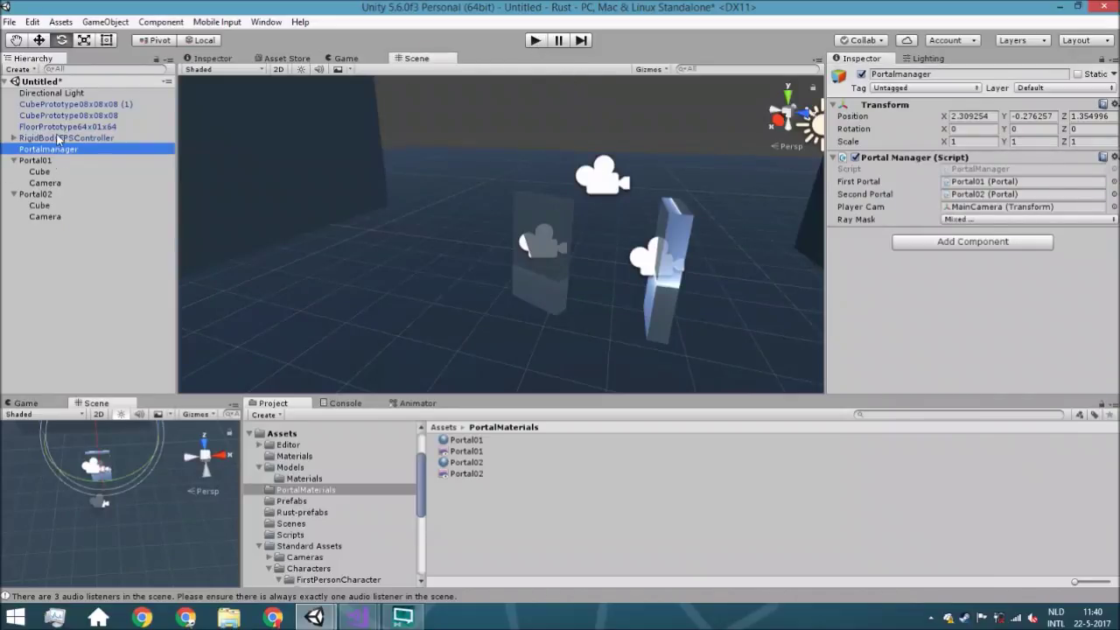
key(Up)
click(924, 88)
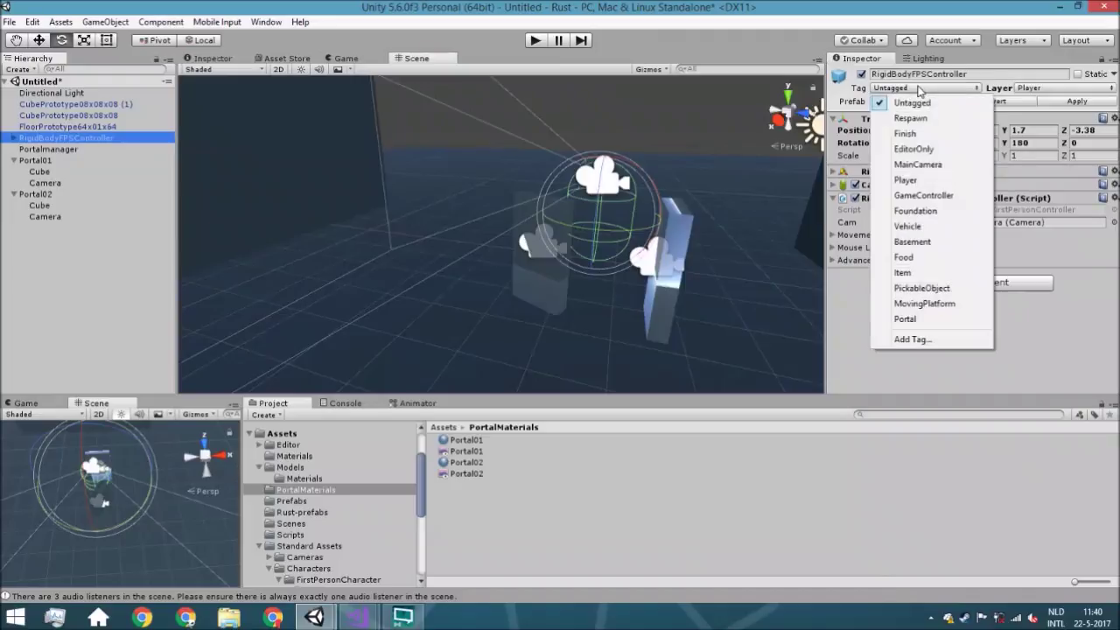
click(909, 318)
Step: Run the scene in play mode and walk the player around the cubes and portals to test the portal views
click(531, 39)
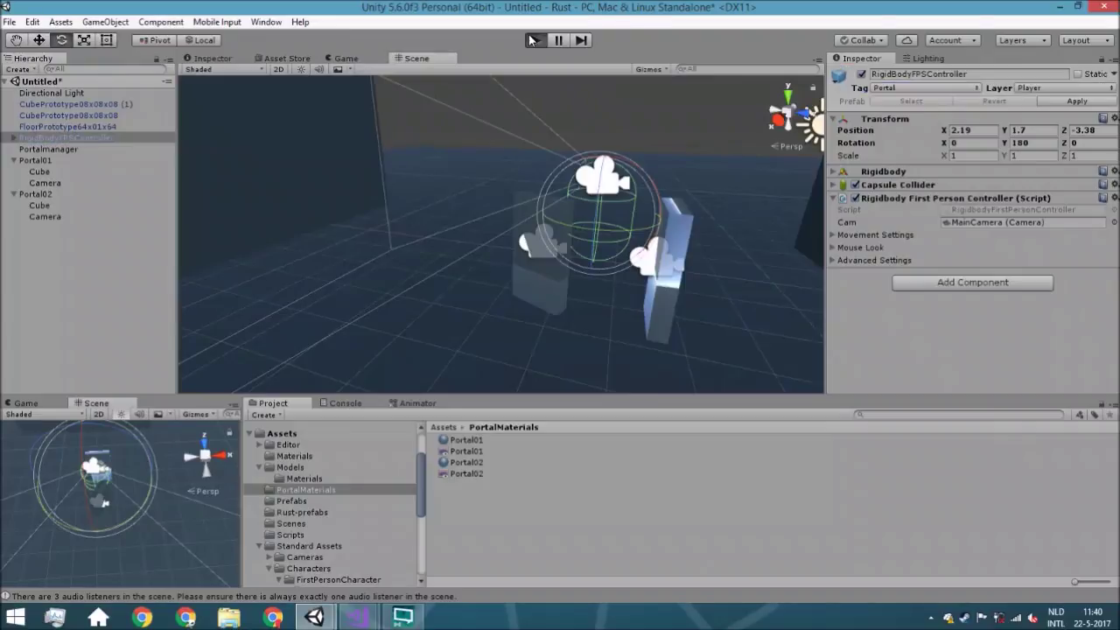
key(ctrl+p)
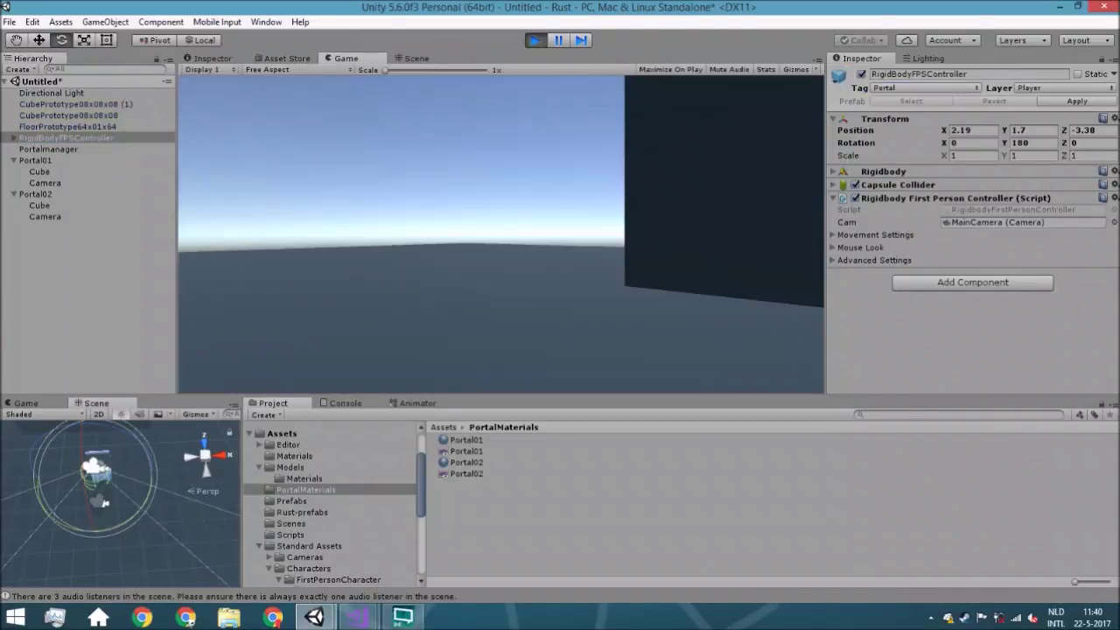
key(w)
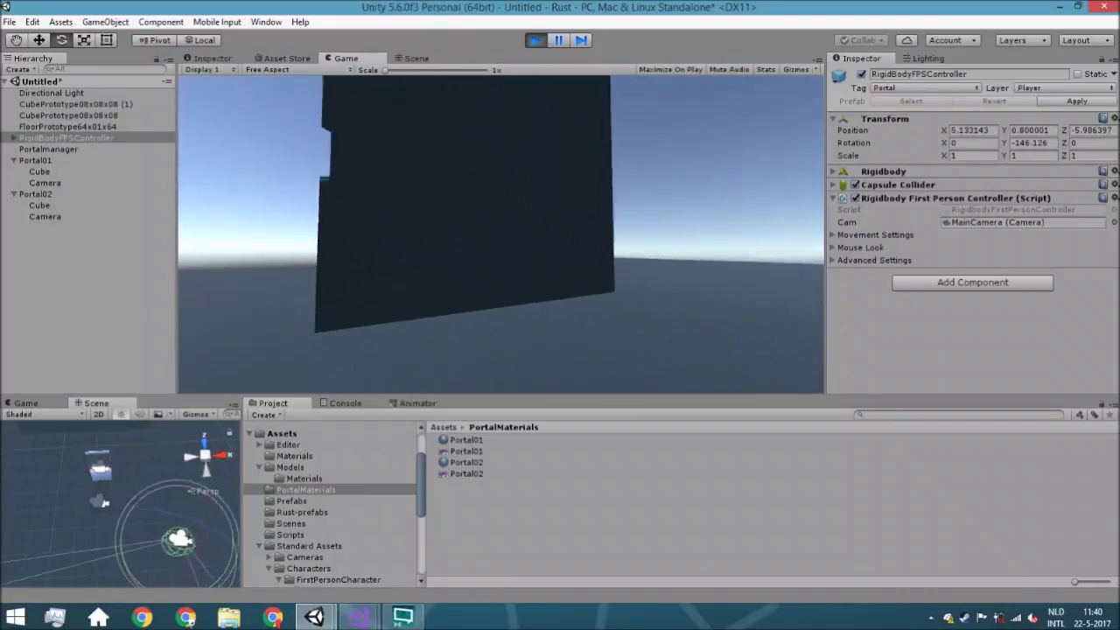
key(w)
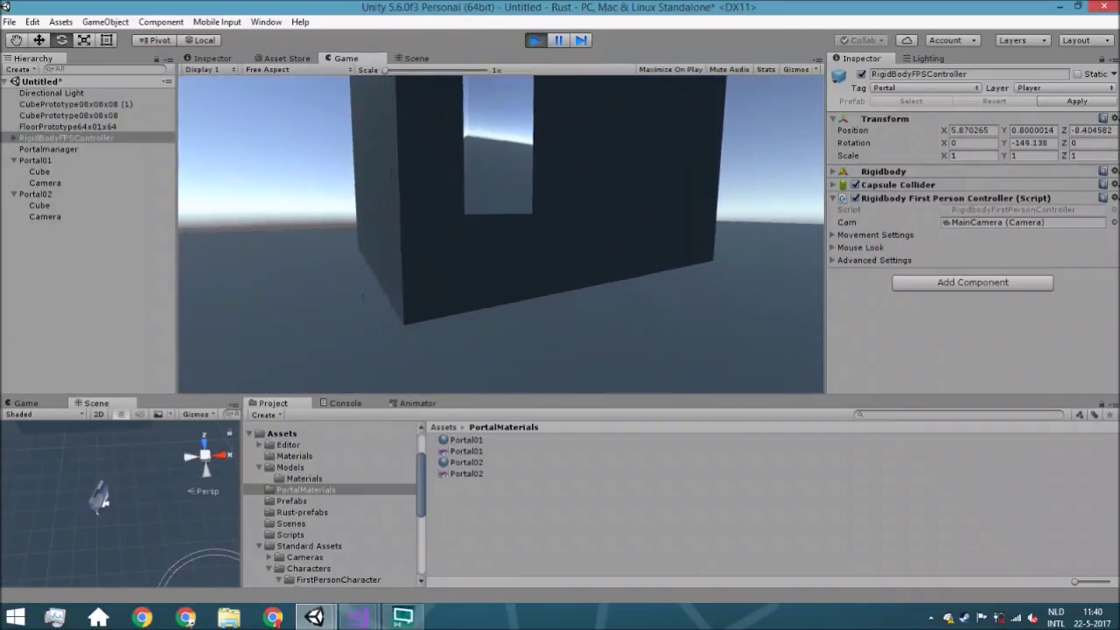
key(w)
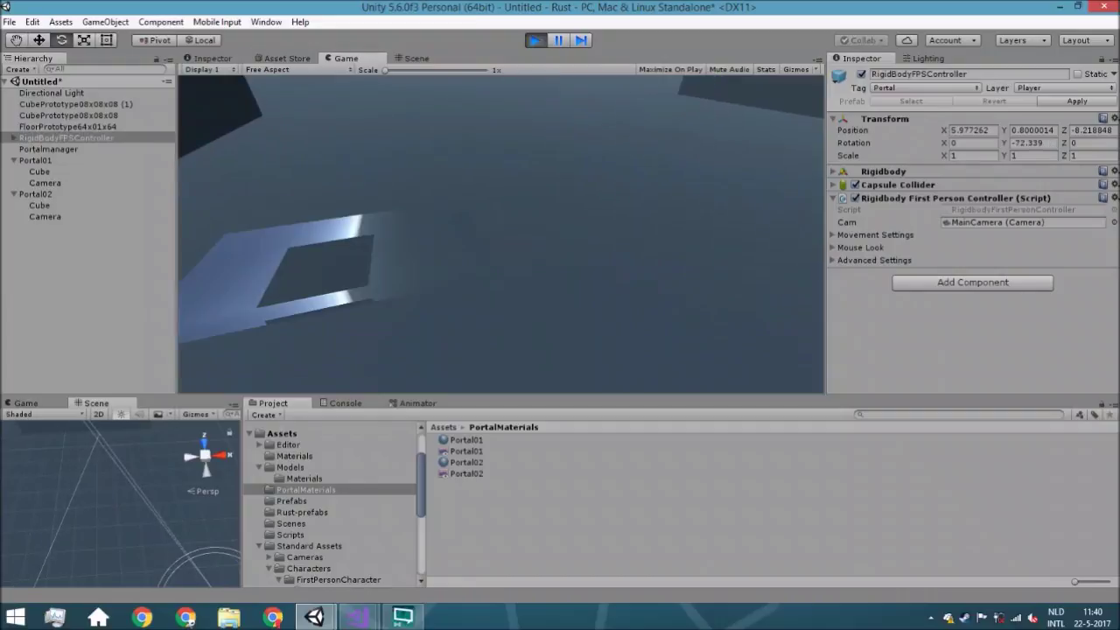
key(w)
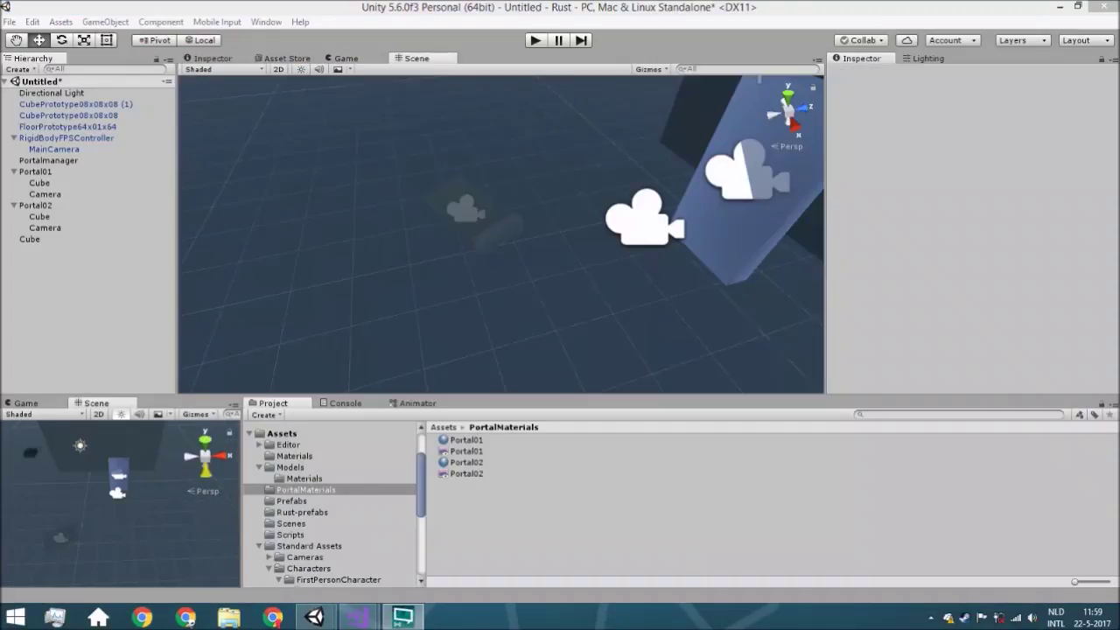
Step: Review the Box Collider, Portal script and Rigidbody settings of Portal01 and Portal02, plus the materials on their cubes
click(699, 235)
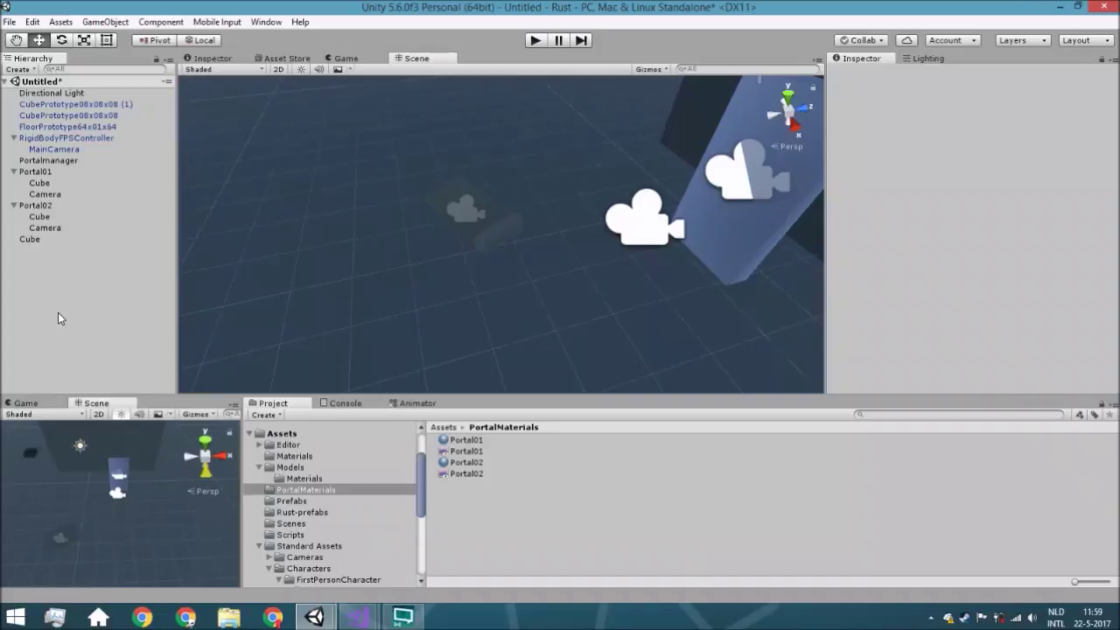
click(44, 218)
click(35, 207)
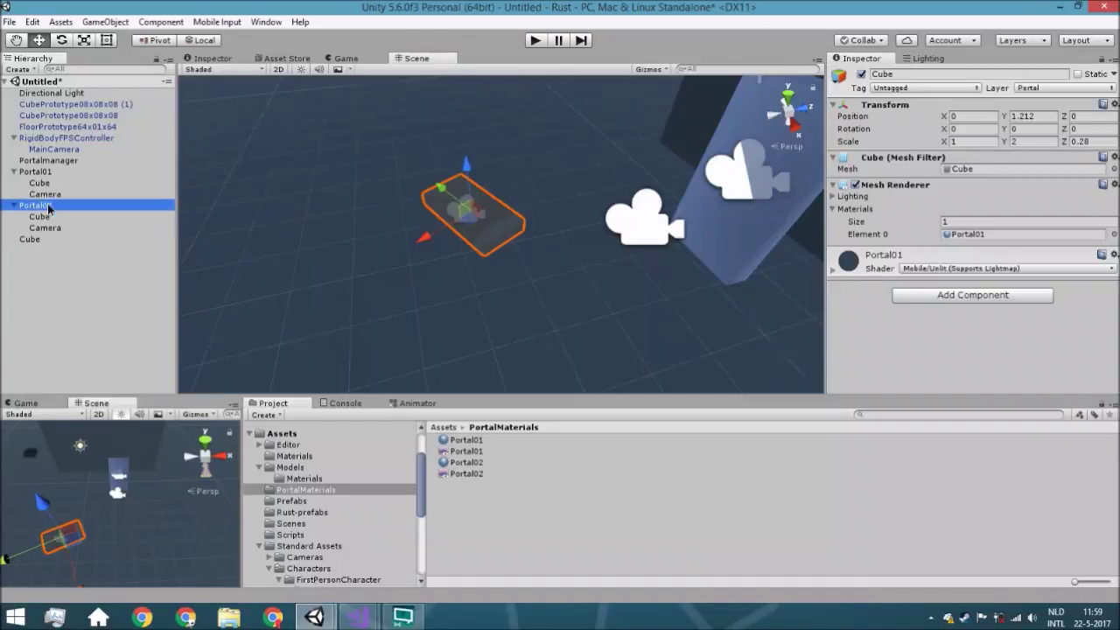
click(31, 172)
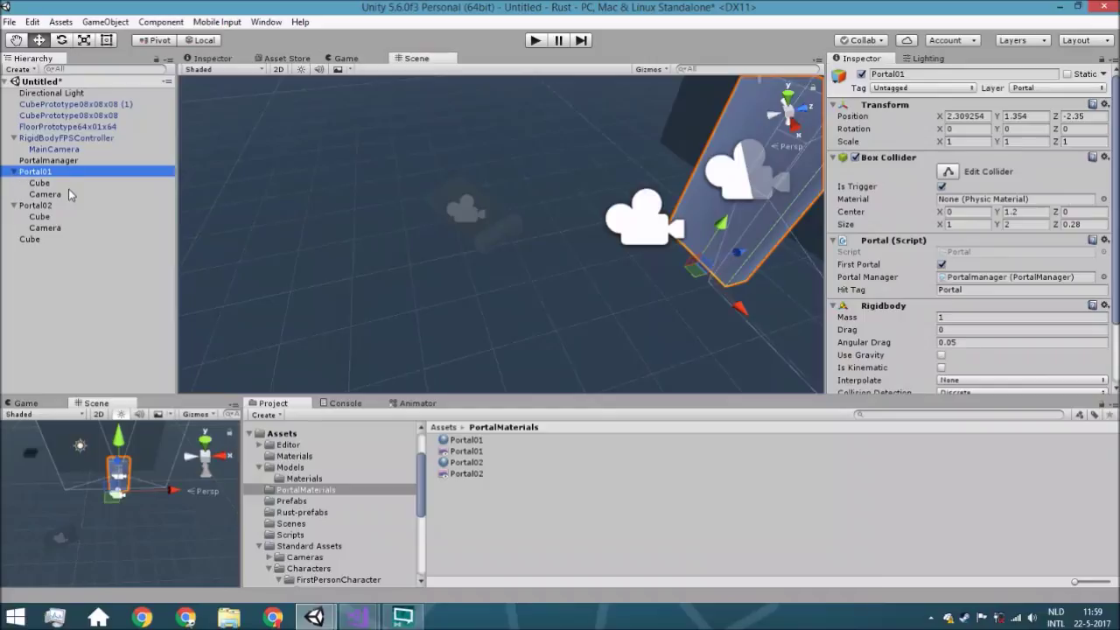
scroll(989, 272, down, 3)
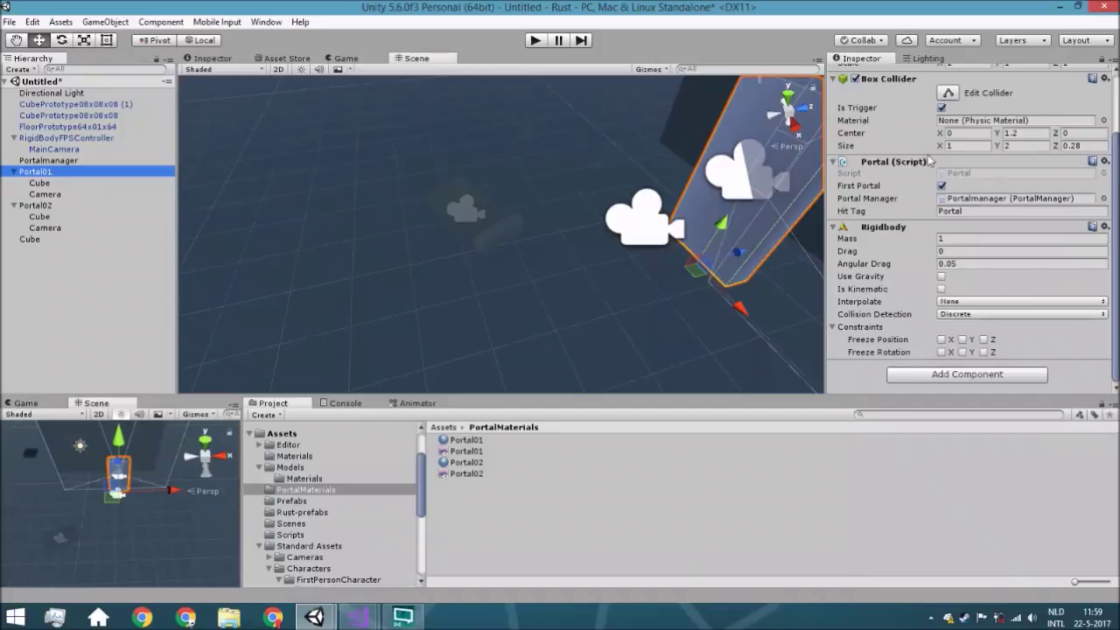
scroll(927, 190, up, 3)
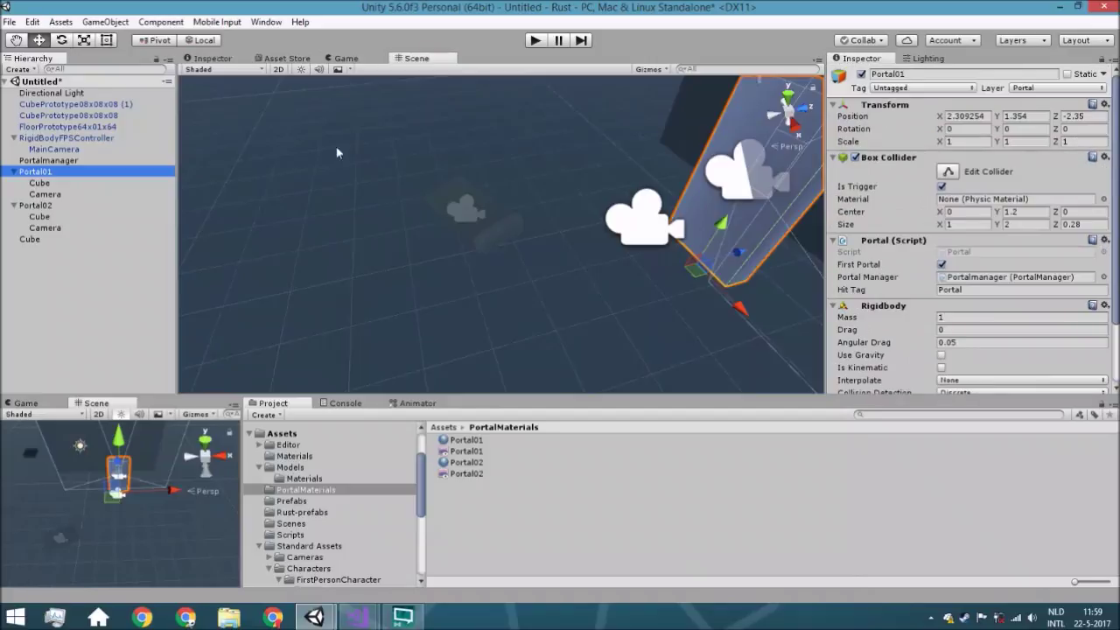
click(54, 183)
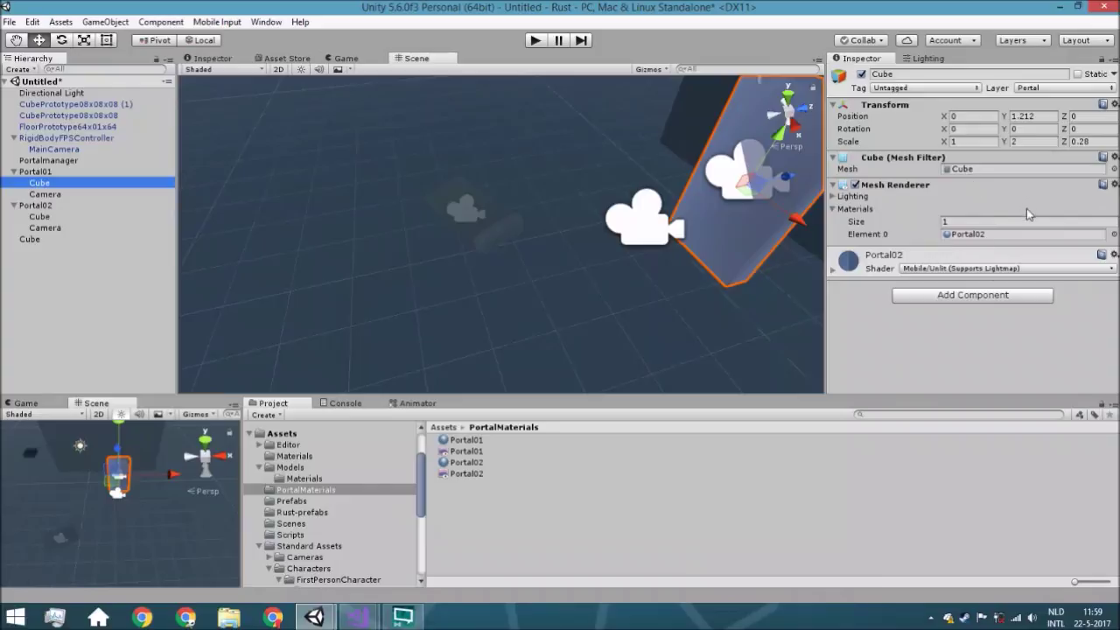
click(40, 205)
scroll(1002, 254, down, 2)
scroll(1002, 254, up, 1)
scroll(963, 289, down, 1)
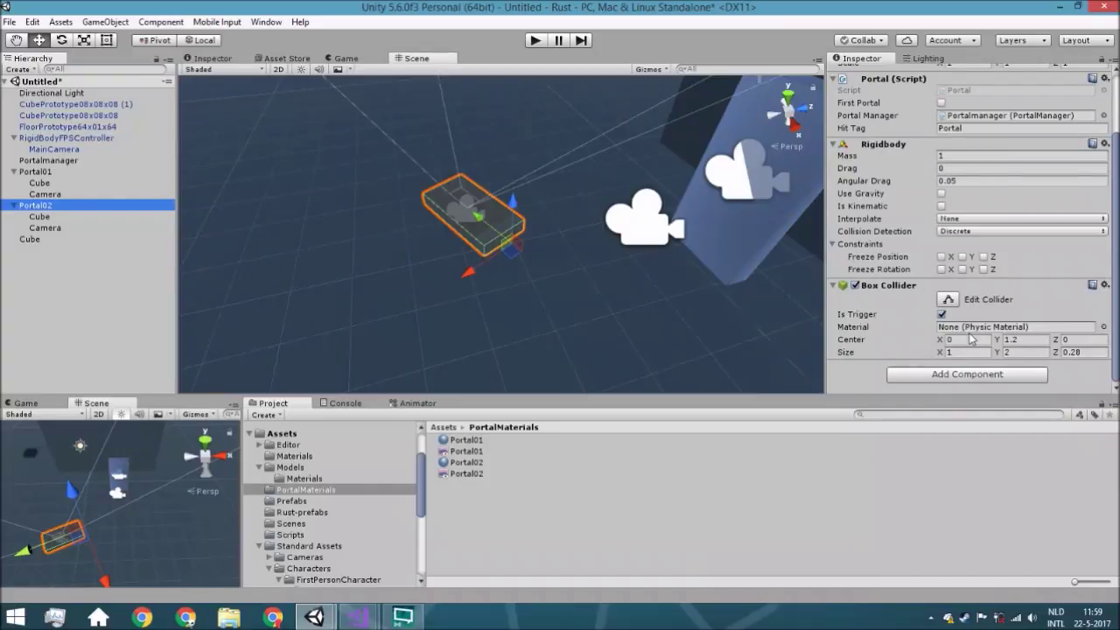
Step: Compare the component settings of Portal02, its child cube and Portal01
scroll(1006, 329, up, 1)
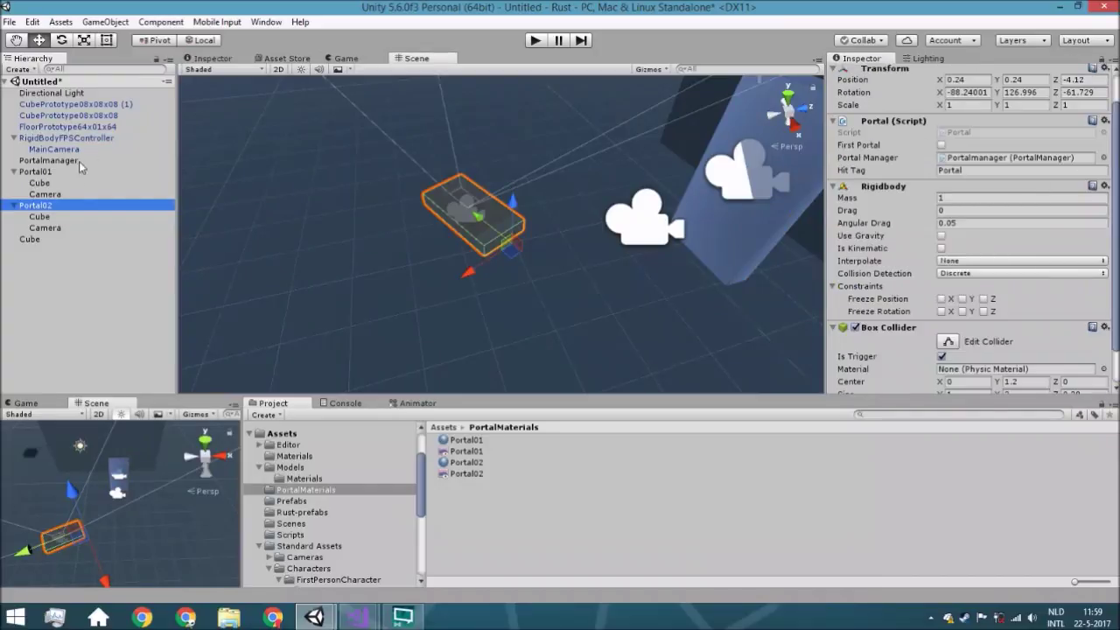
click(58, 218)
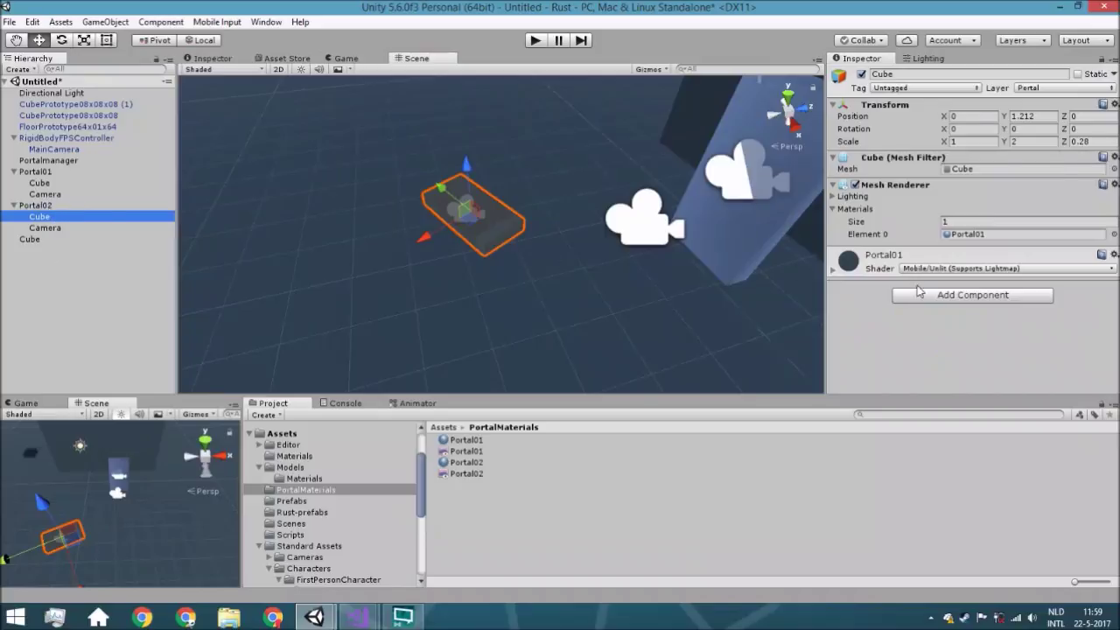
click(77, 204)
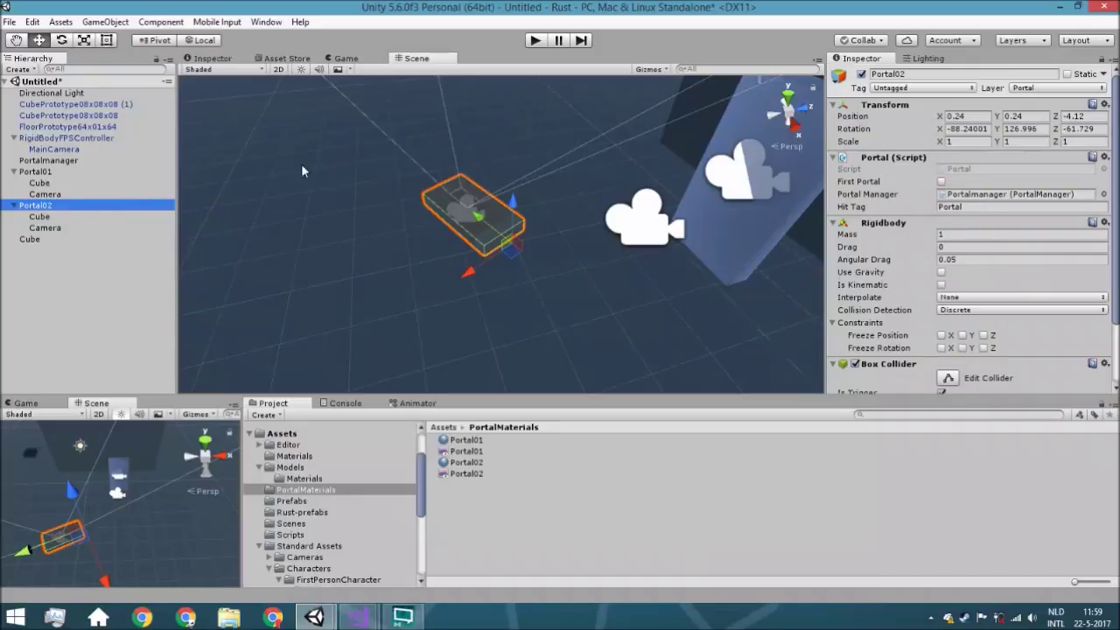
click(90, 173)
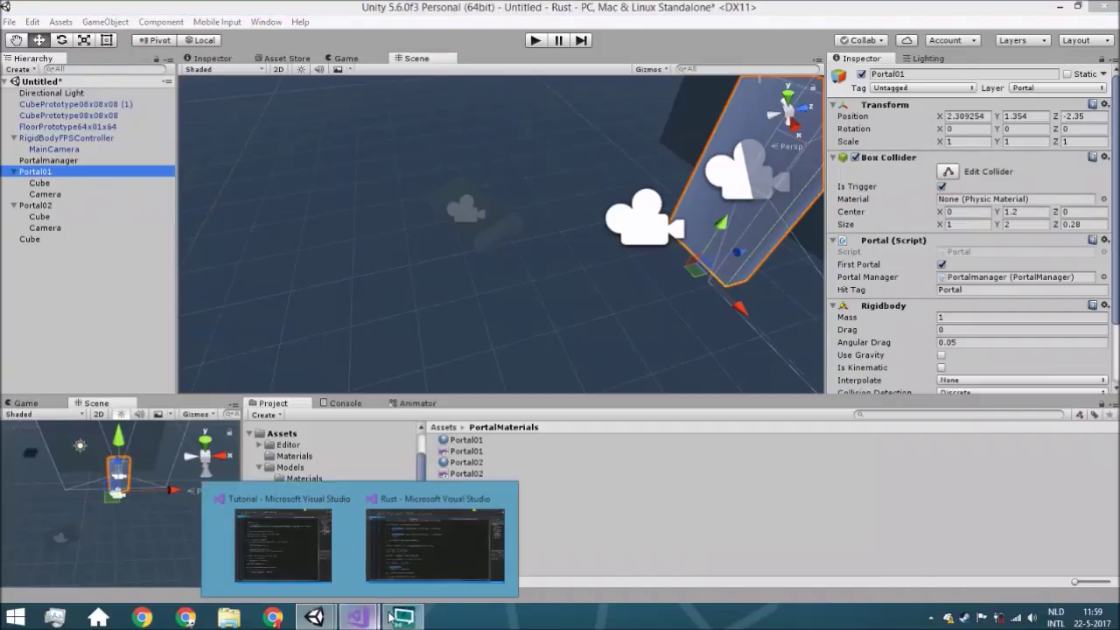
Step: Switch to the Rust project in Visual Studio, remove the negation from the isFirstPortal check on line 70 of PortalManager.cs, and save
click(357, 617)
click(415, 589)
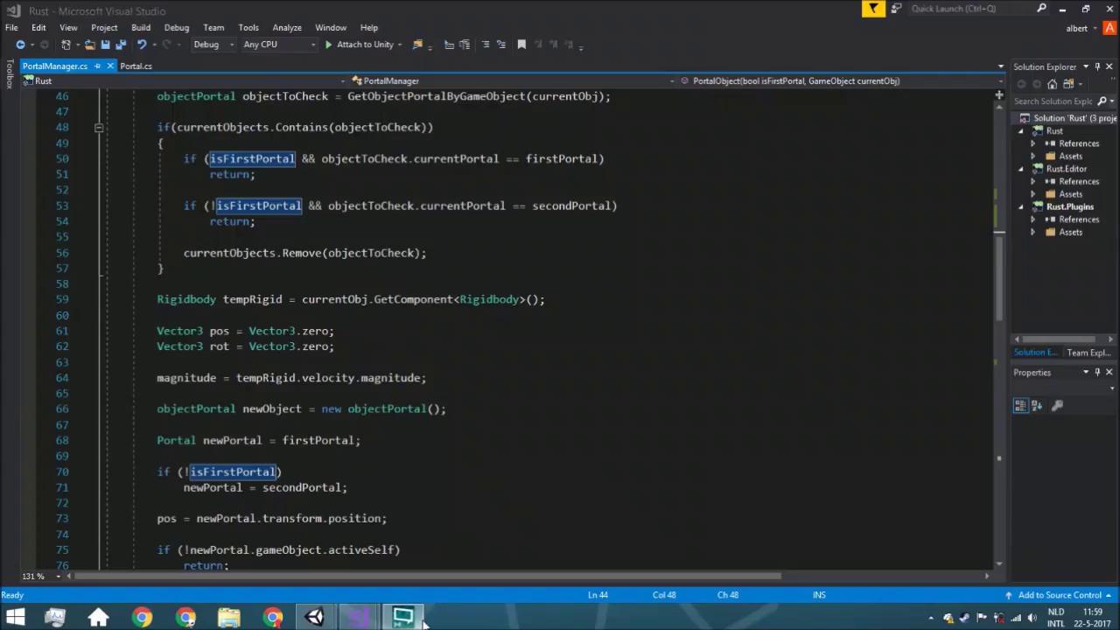
click(160, 472)
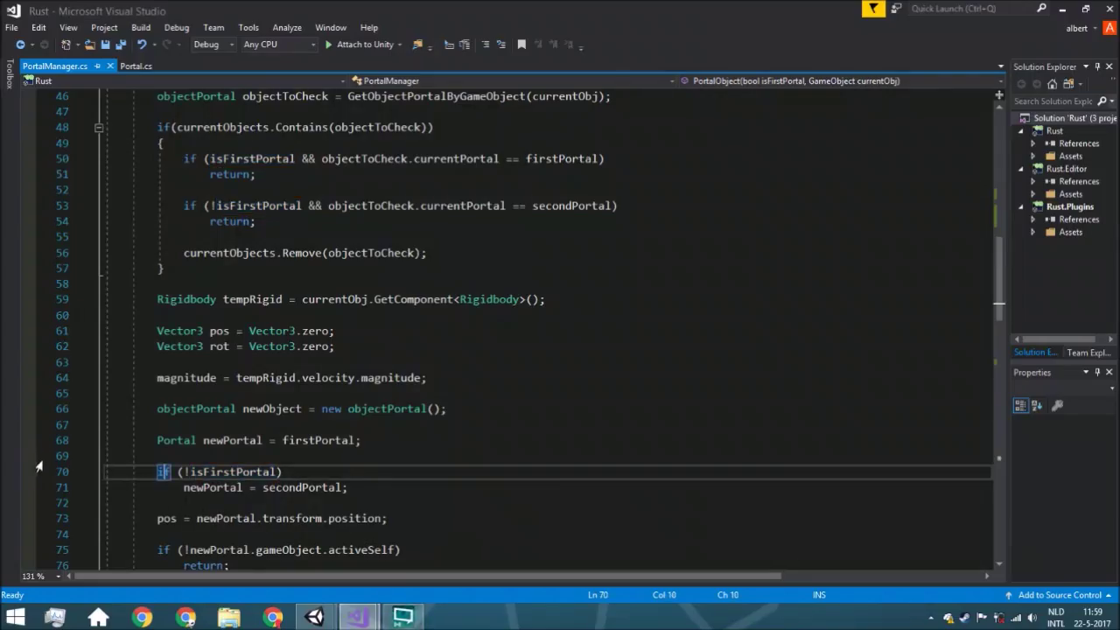
click(185, 473)
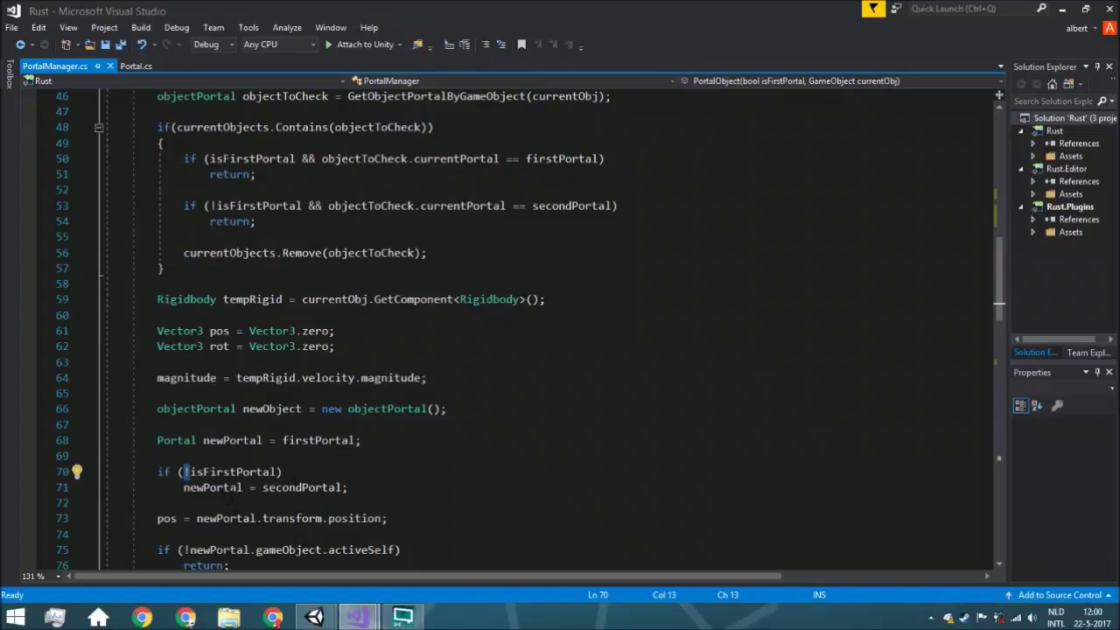
key(Delete)
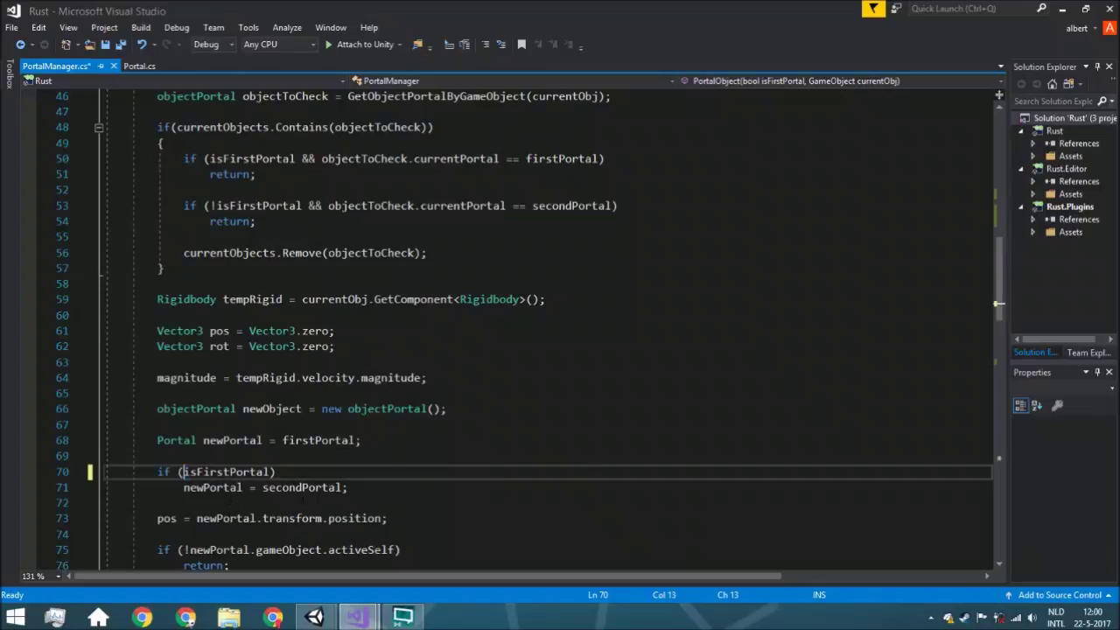
key(ctrl+s)
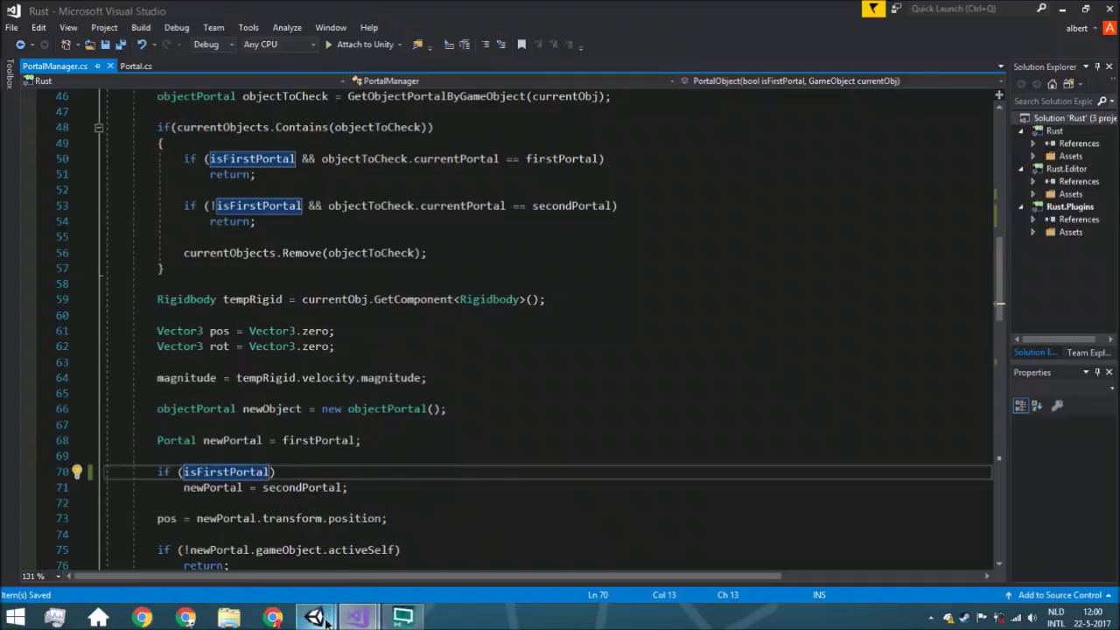
Step: Switch back to Unity, run the scene in play mode and walk the player through the portals to test teleporting, and stop playing
mouse_move(315, 617)
click(429, 517)
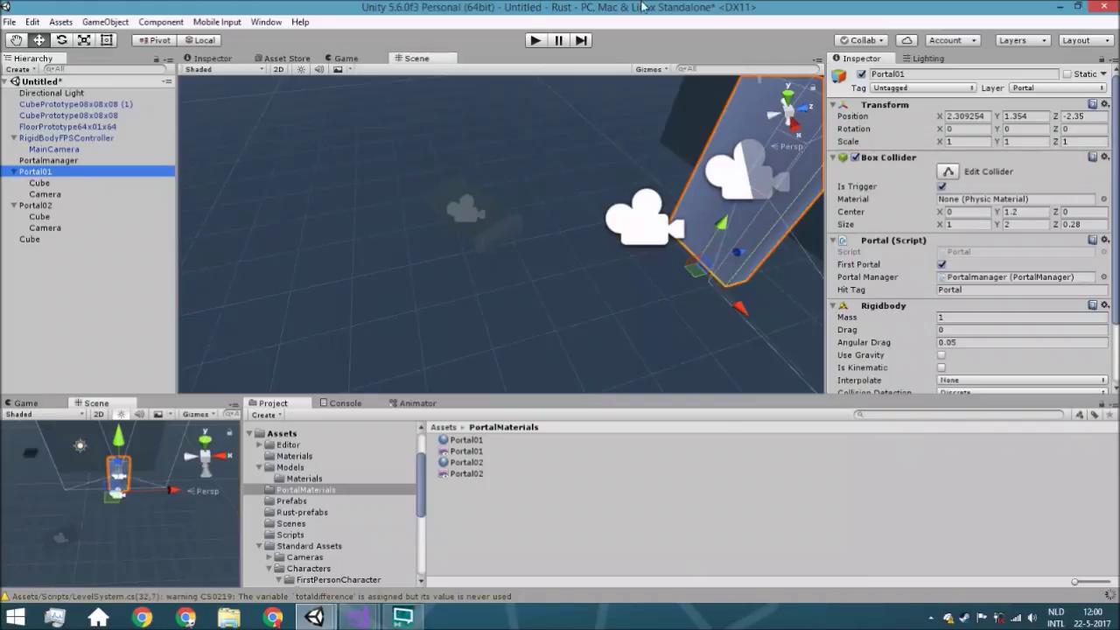
click(128, 301)
click(535, 39)
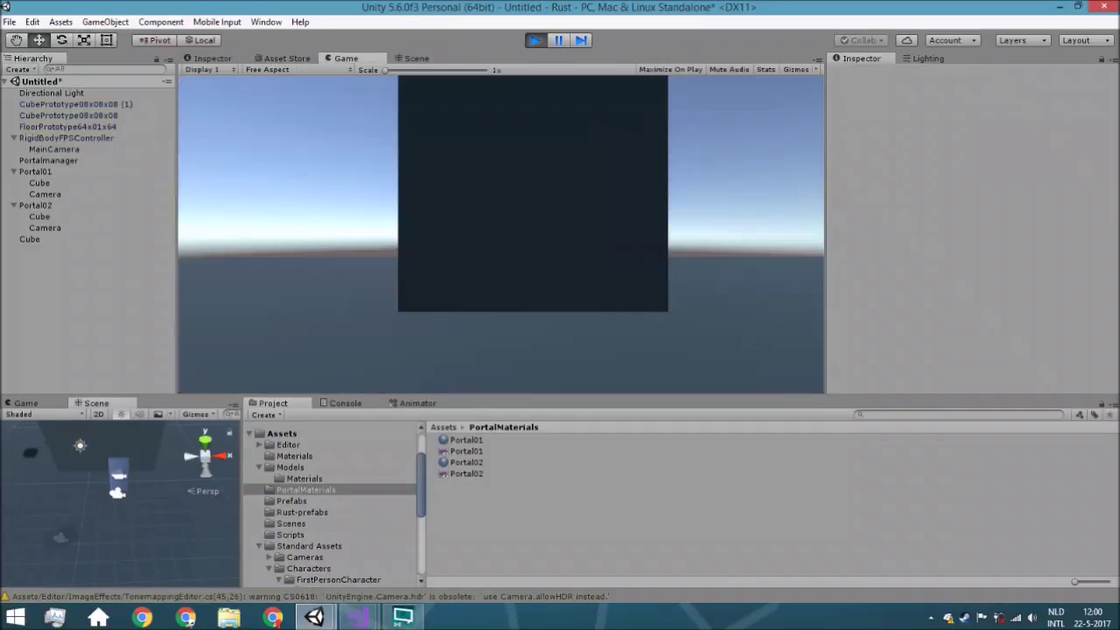
key(w)
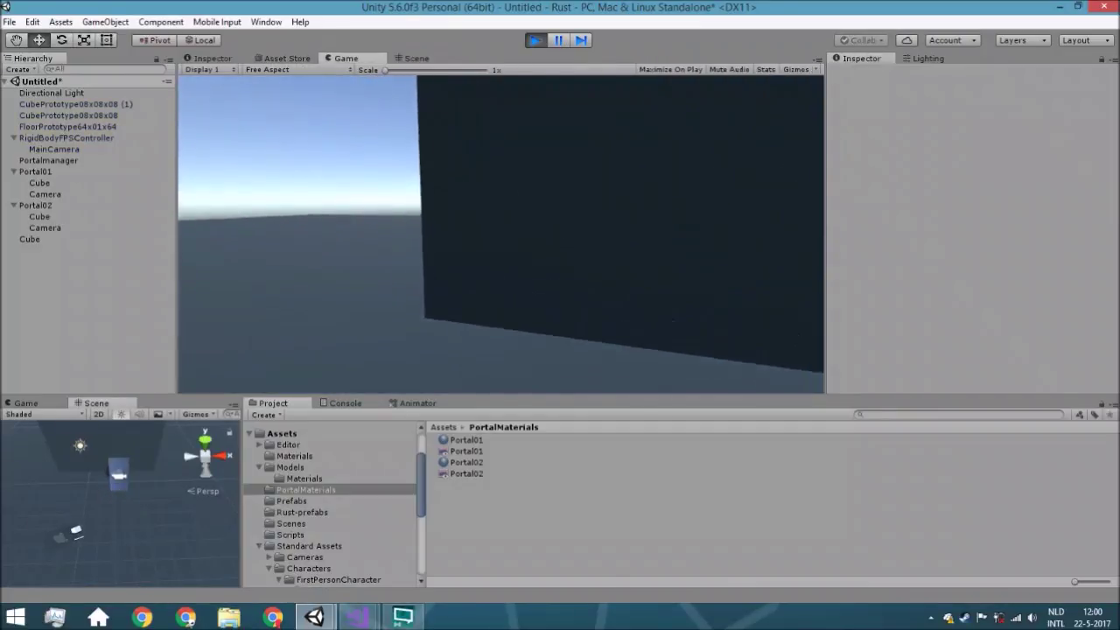
key(s)
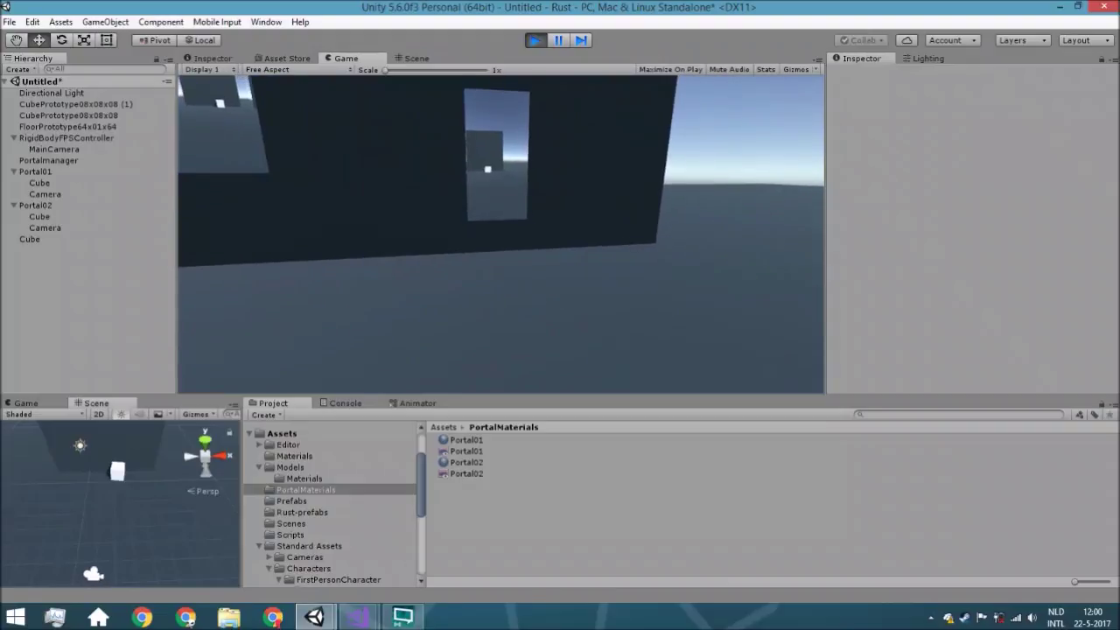
key(d)
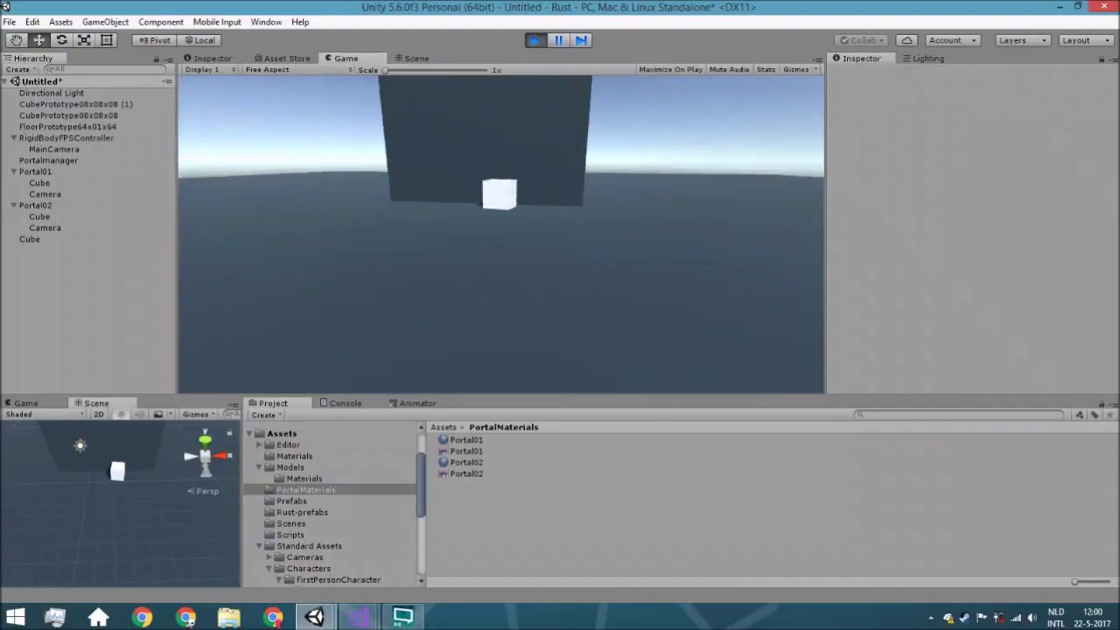
key(s)
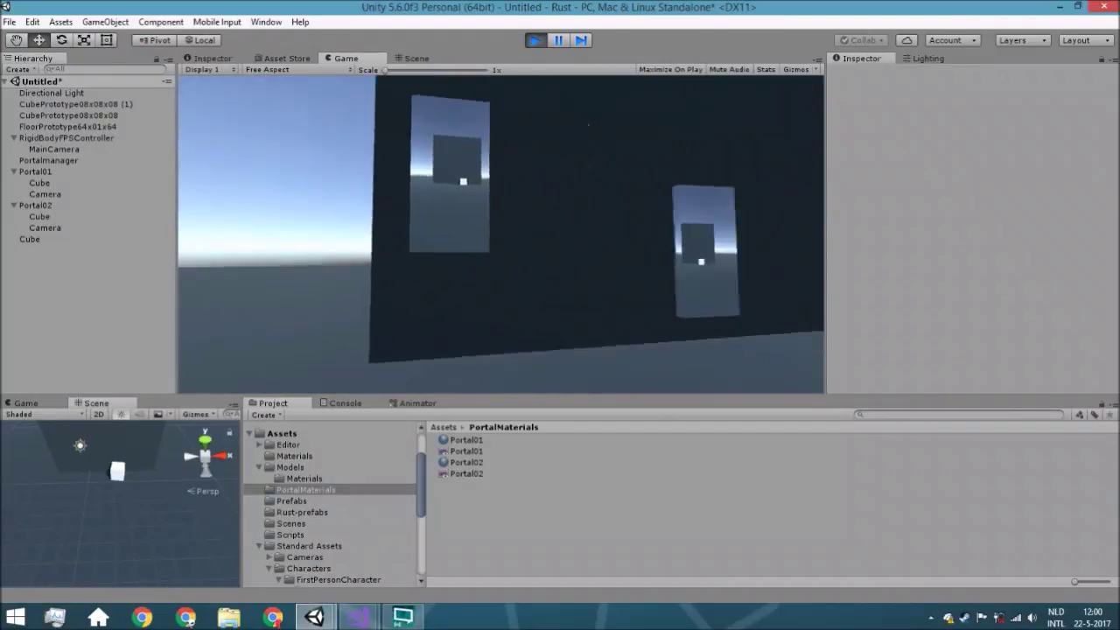
key(w)
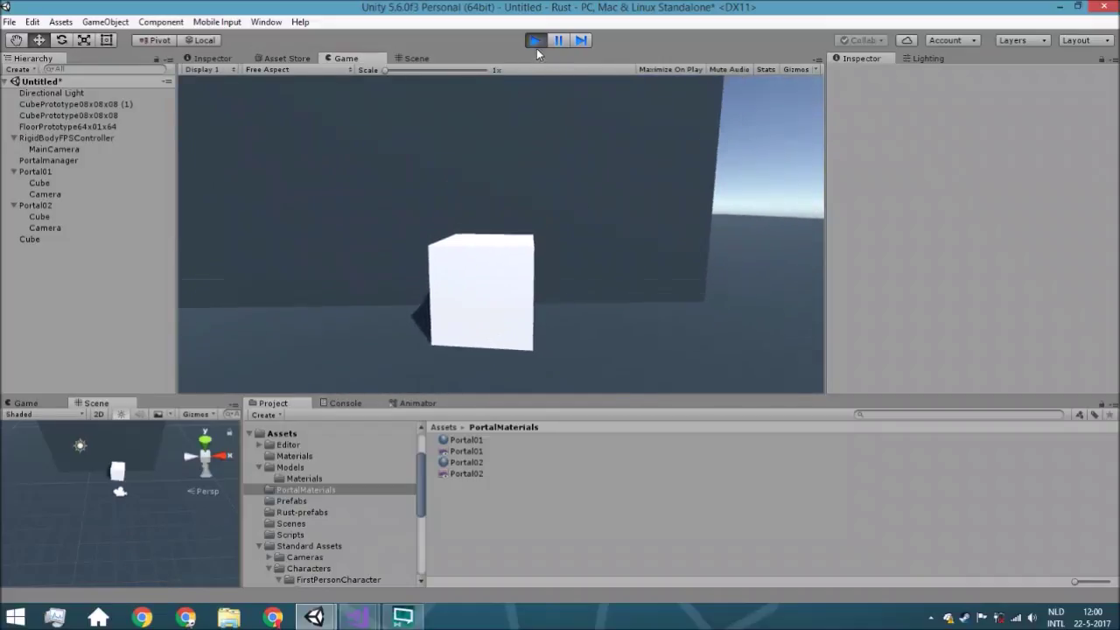
click(535, 40)
Step: Delete the standalone Cube and collapse the Portal01 and Portal02 hierarchies
click(35, 239)
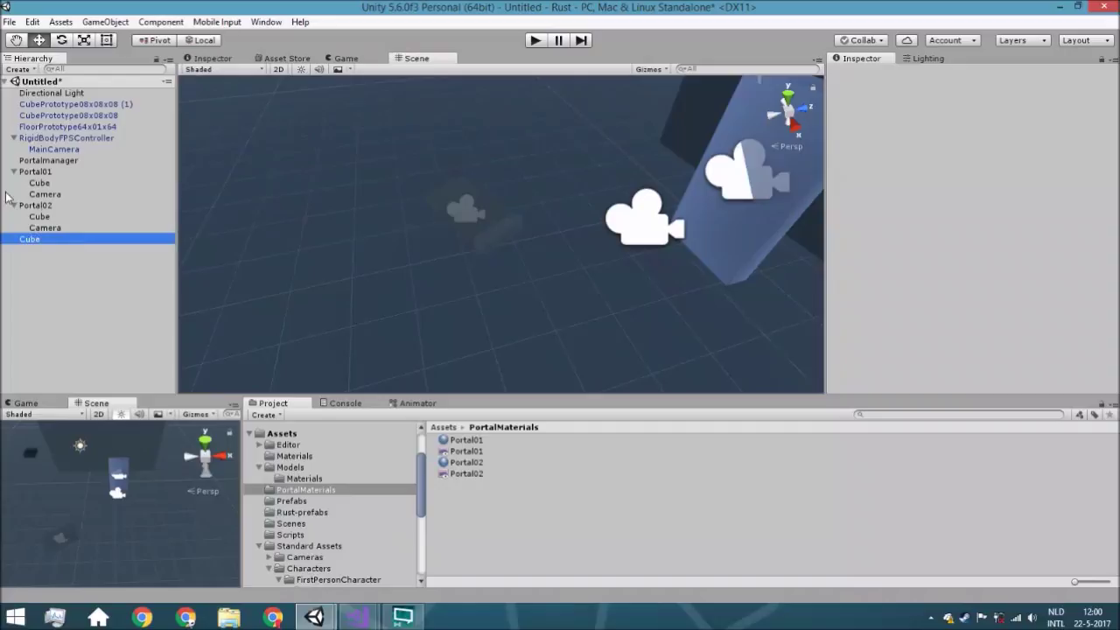
click(14, 206)
click(13, 171)
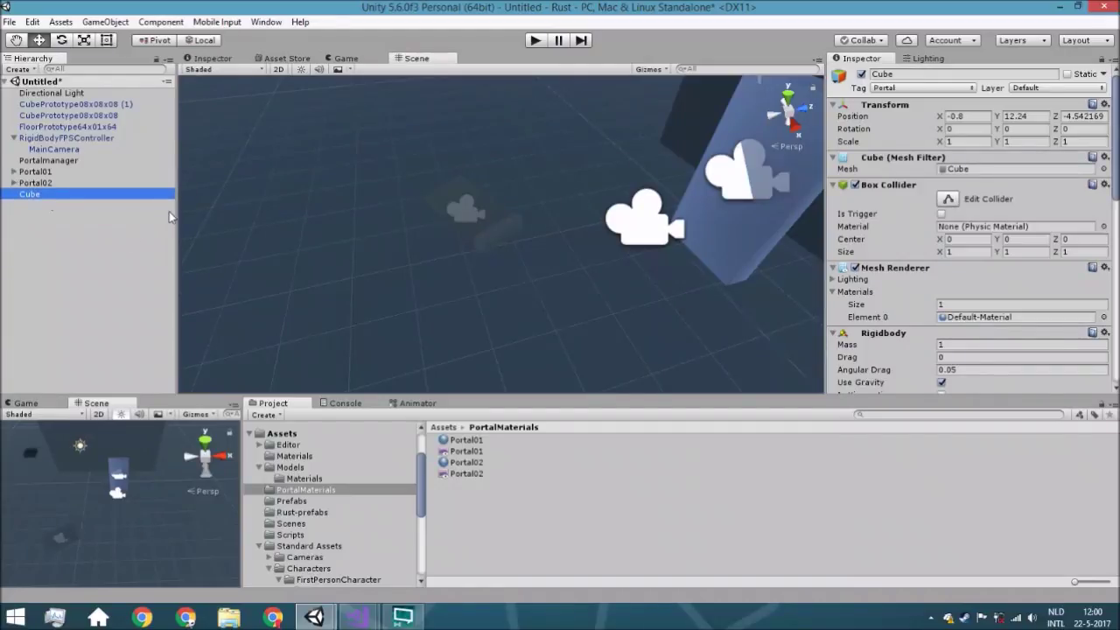
key(Delete)
Step: Create a new 3D Cube in the scene and assign it the Portal tag
right_click(65, 230)
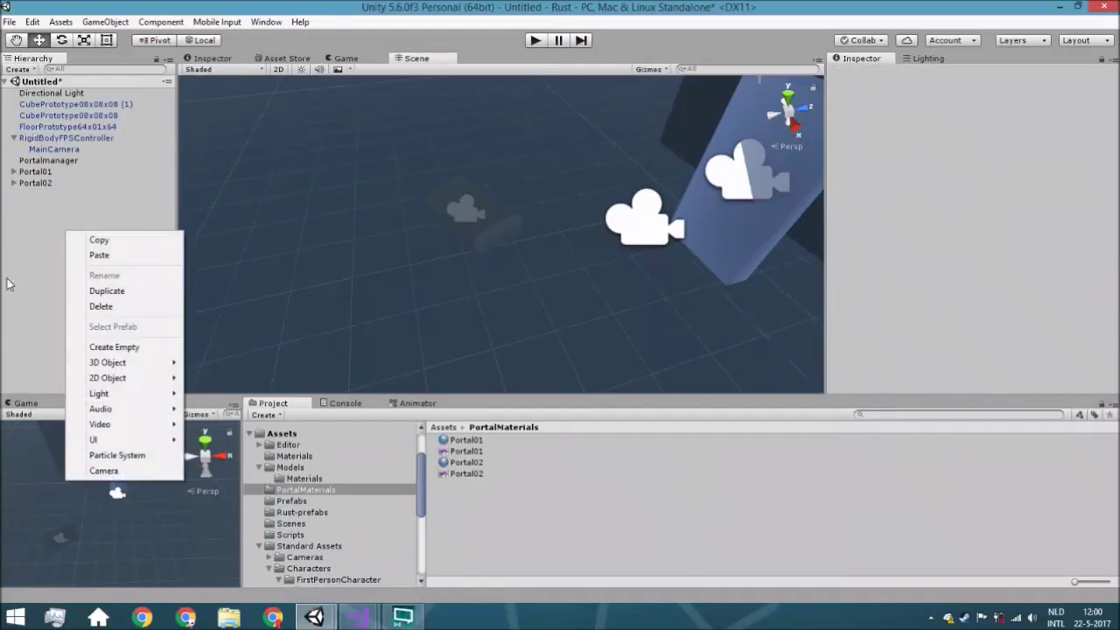
mouse_move(137, 364)
click(210, 362)
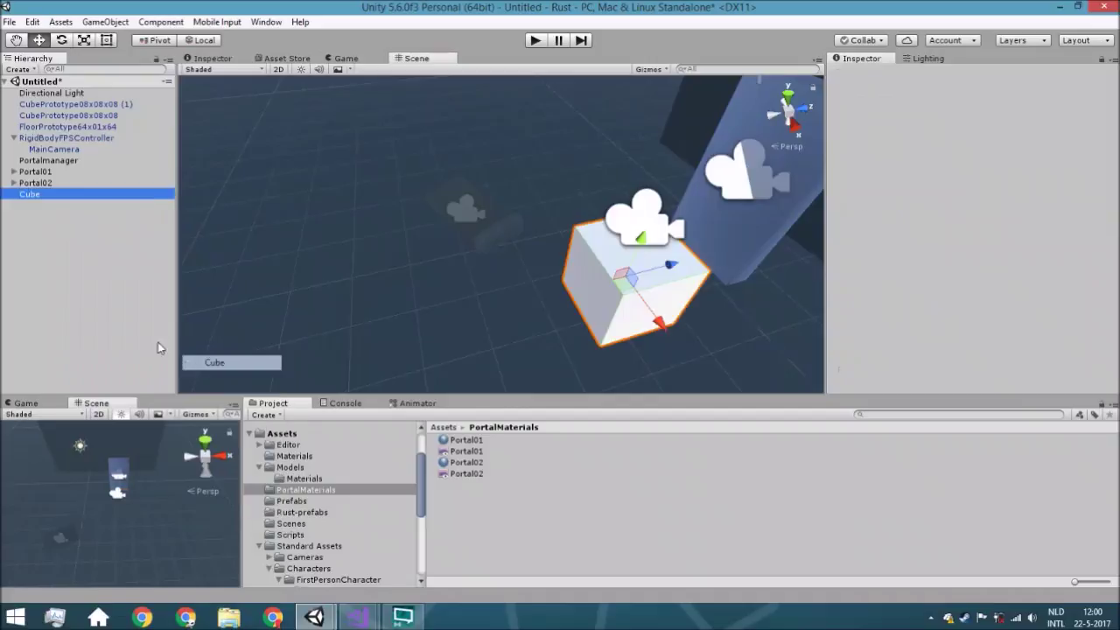
click(896, 89)
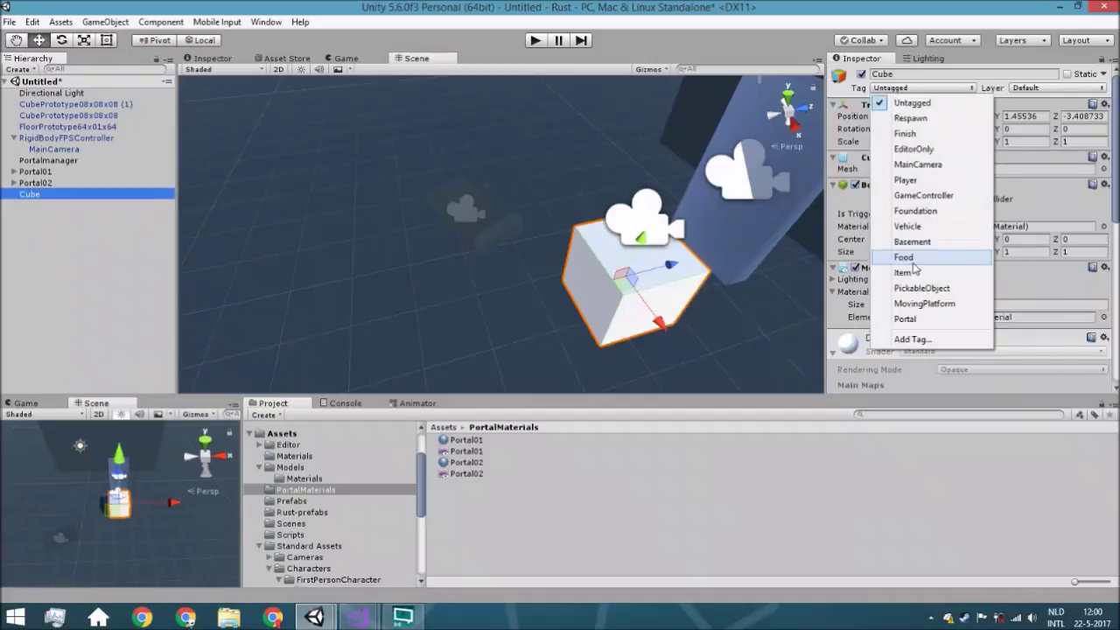
click(919, 319)
scroll(893, 224, down, 6)
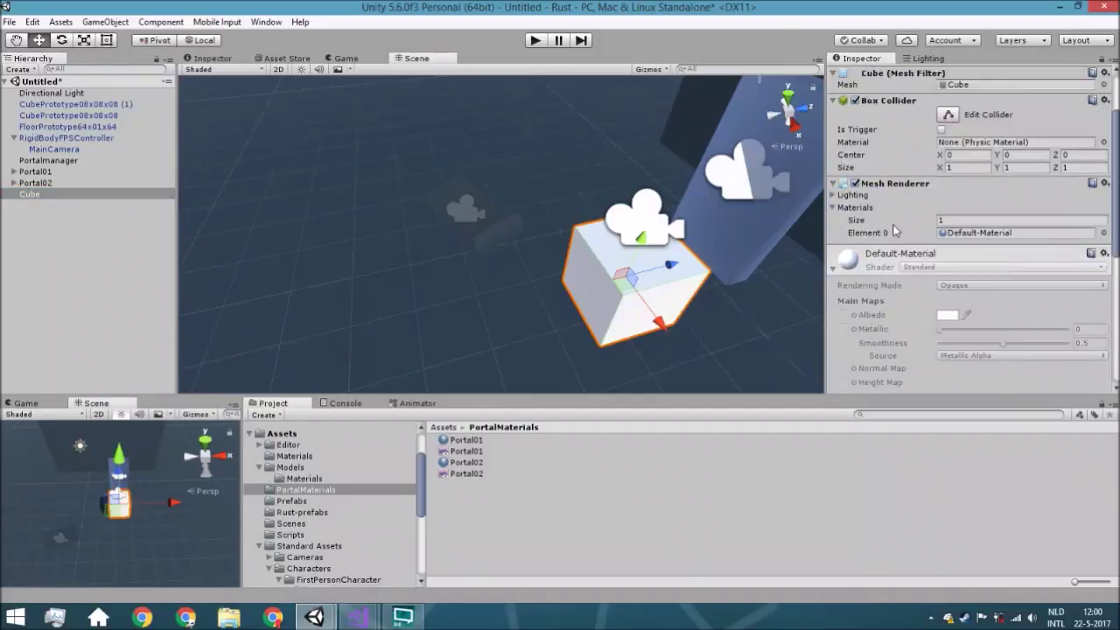
Step: Move the new Cube high above Portal02, to about X -0.92, Y 8.11, Z -4.3, and clear the selection
key(f)
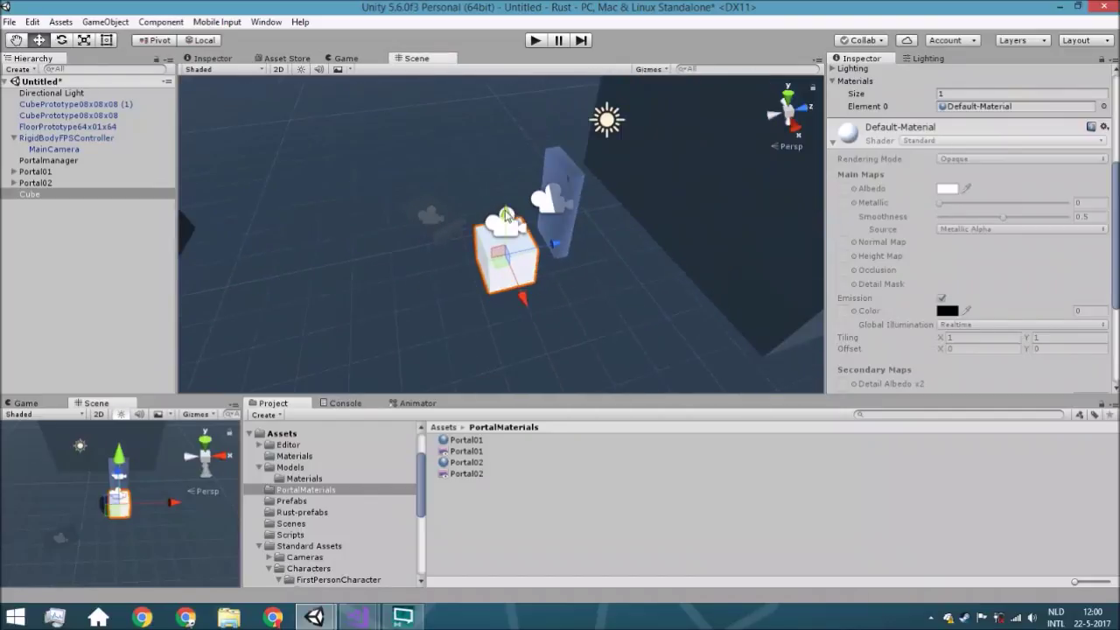
drag(506, 206, 506, 168)
drag(520, 254, 431, 155)
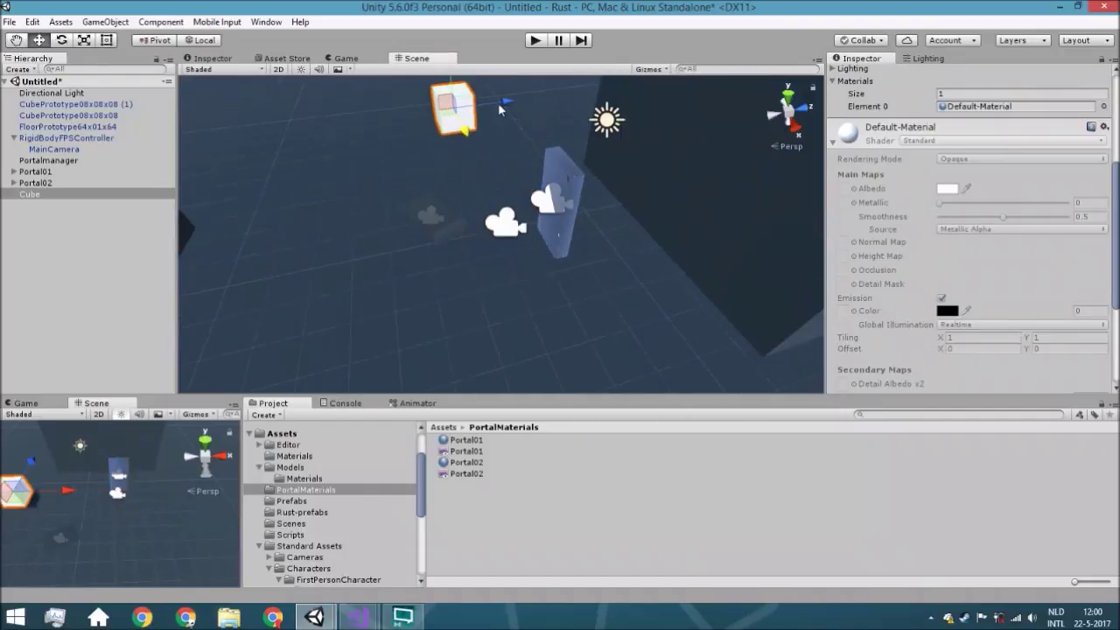
scroll(473, 123, down, 3)
drag(439, 105, 448, 188)
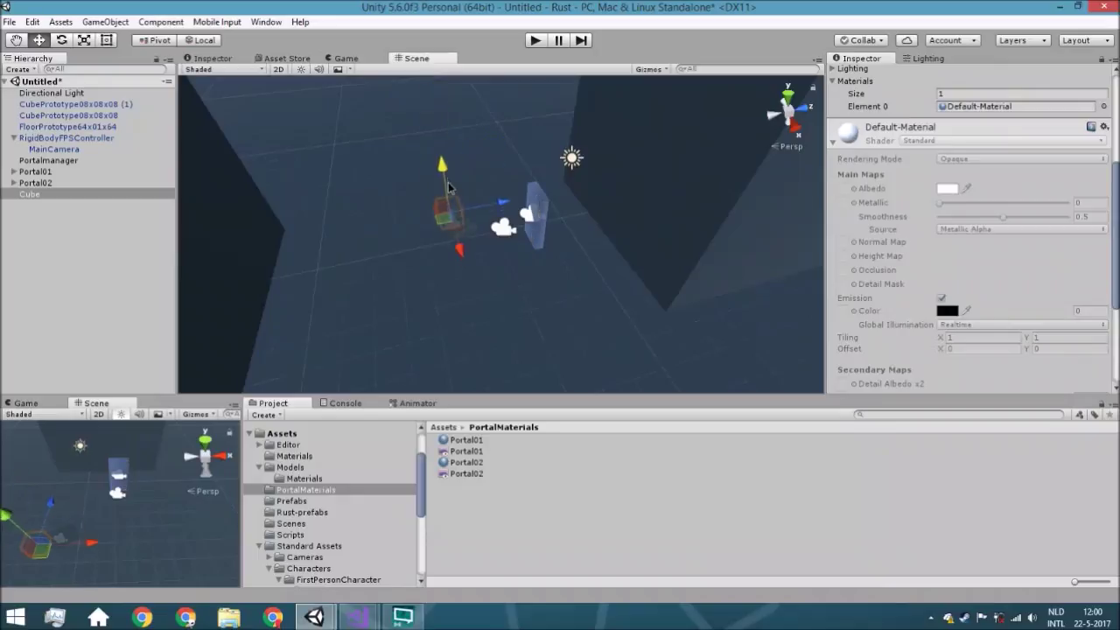
drag(459, 248, 480, 236)
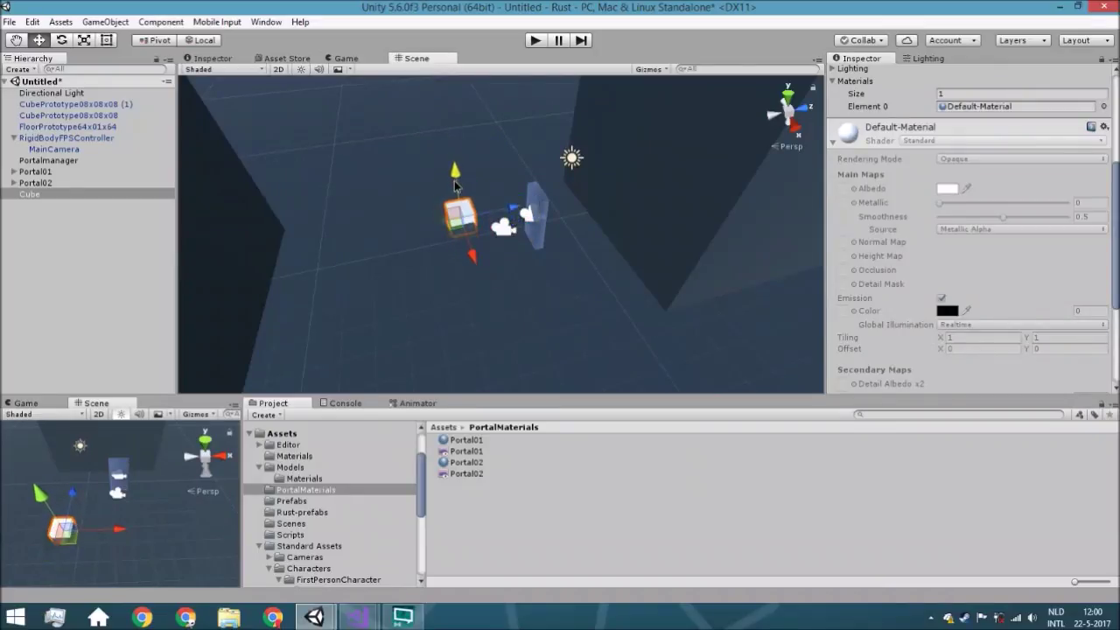
scroll(457, 185, down, 3)
drag(467, 185, 473, 89)
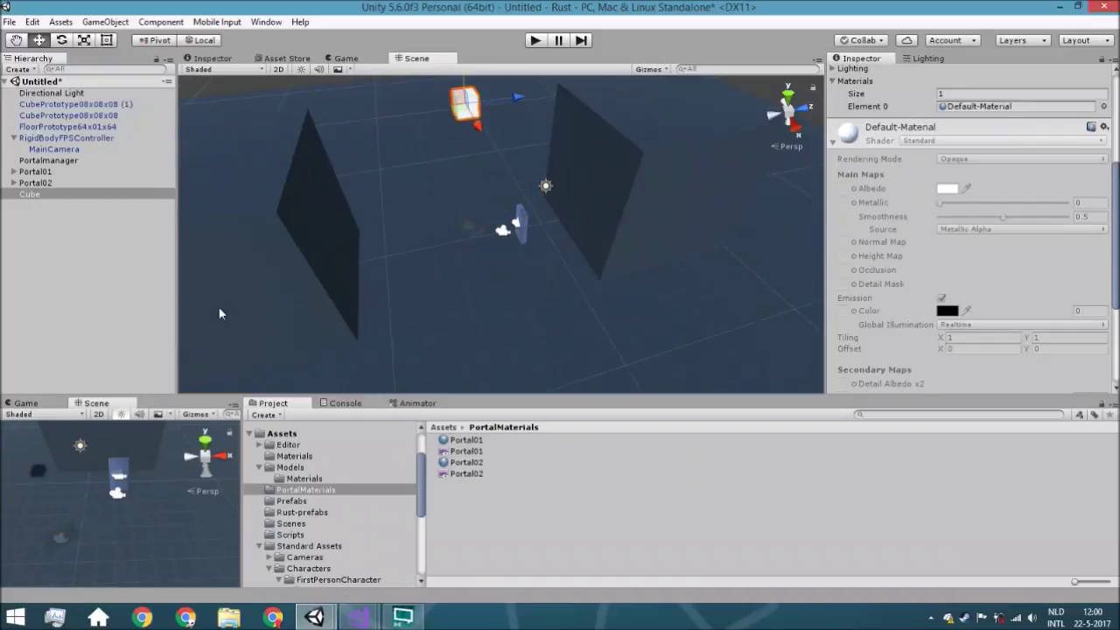
click(92, 288)
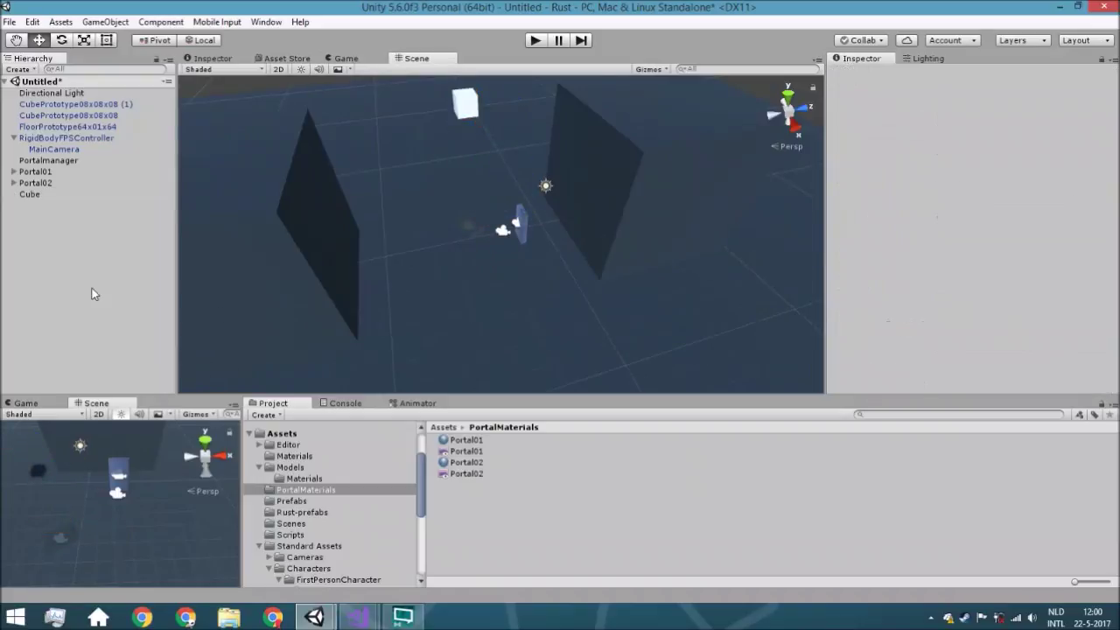
Step: Move the RigidBodyFPSController to about X 7.79, Z -3.38, rotate it around Y to face the cube and portals, and check its view in play mode
click(63, 138)
drag(488, 210, 530, 295)
key(e)
drag(552, 382, 320, 334)
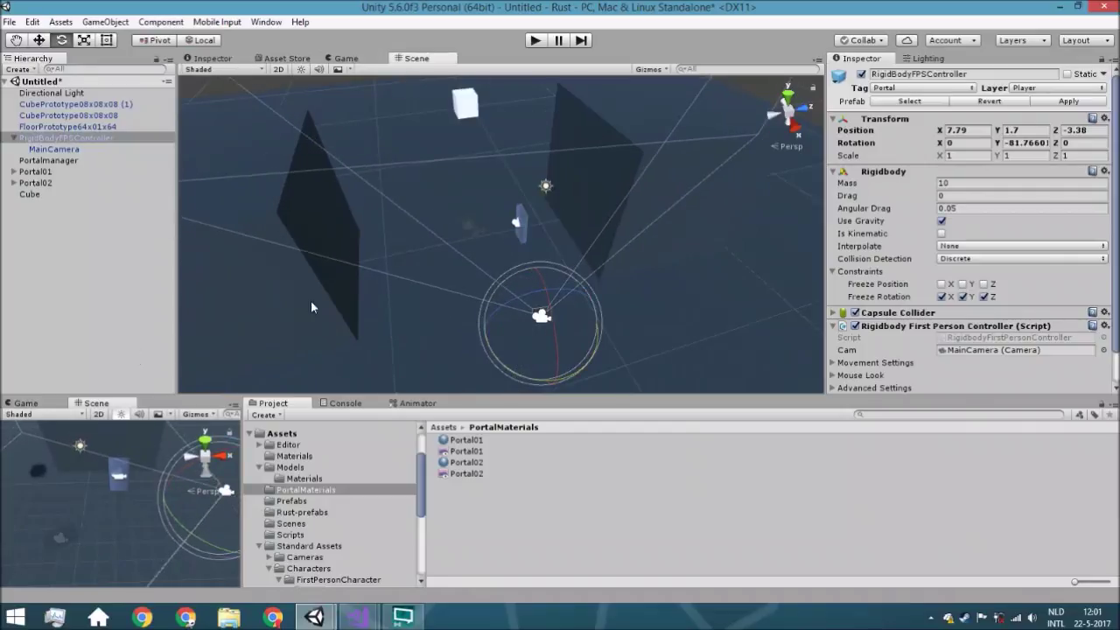
click(533, 40)
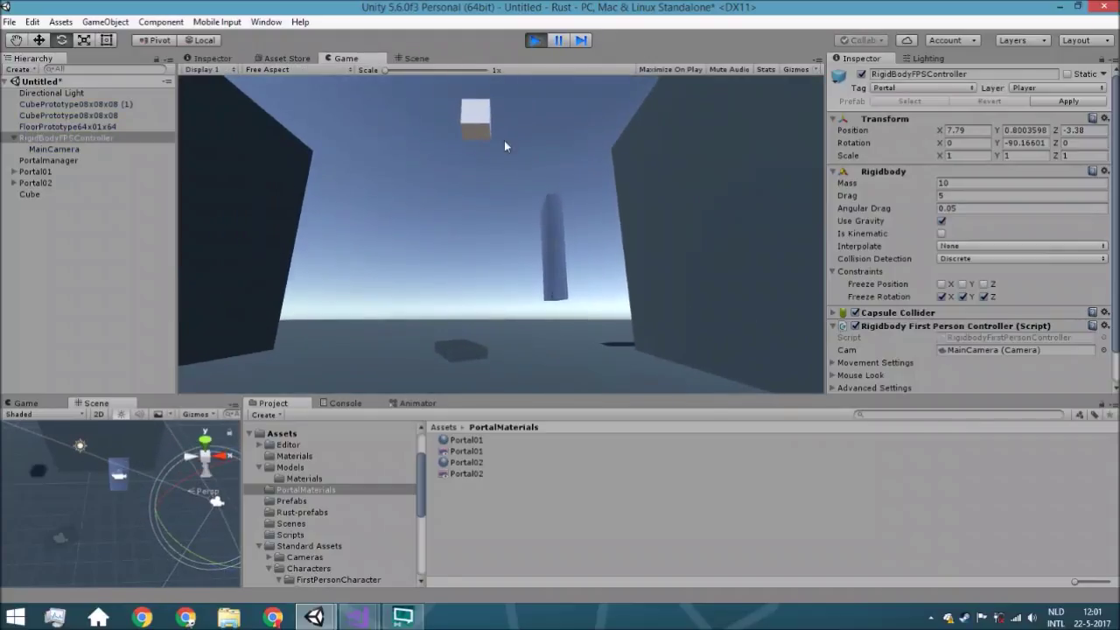
click(535, 41)
Step: Add a Rigidbody component to the Cube
click(72, 196)
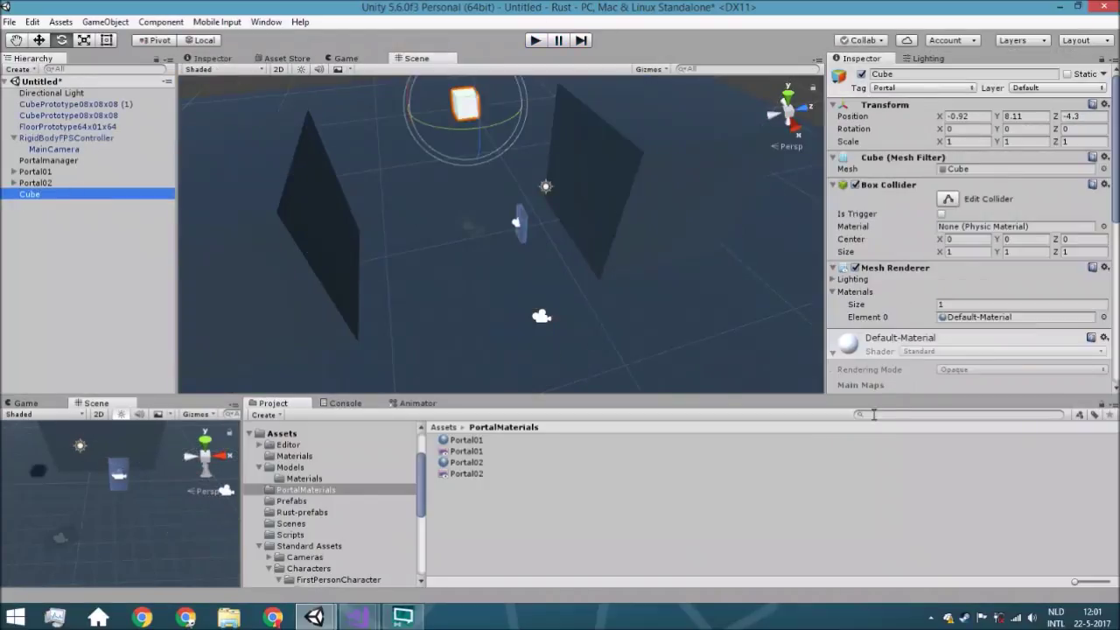
scroll(891, 265, down, 5)
click(833, 184)
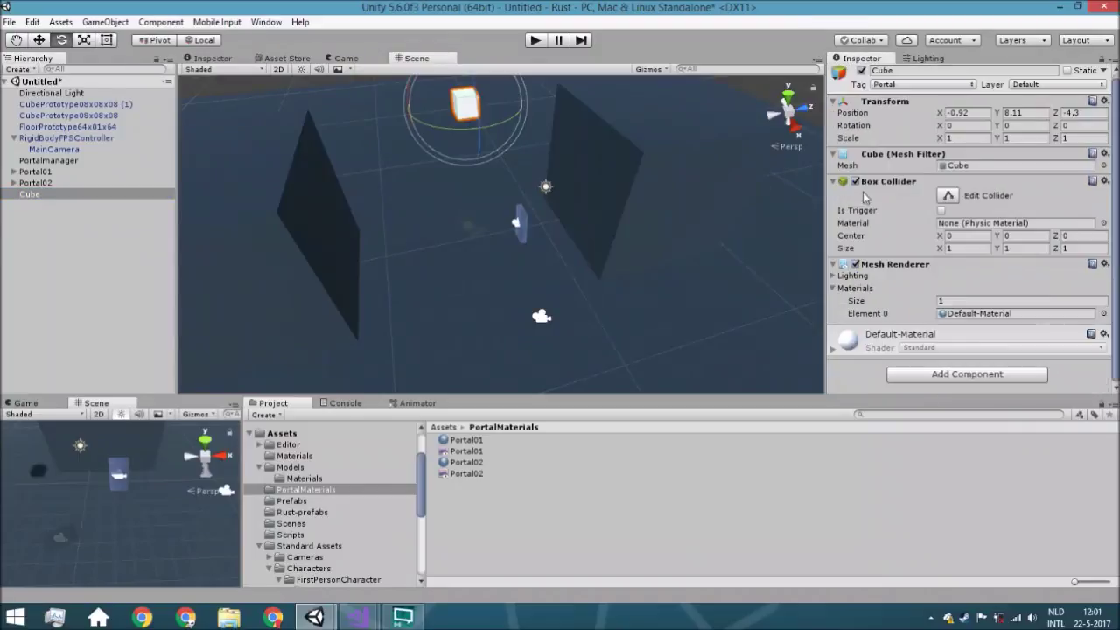
click(960, 375)
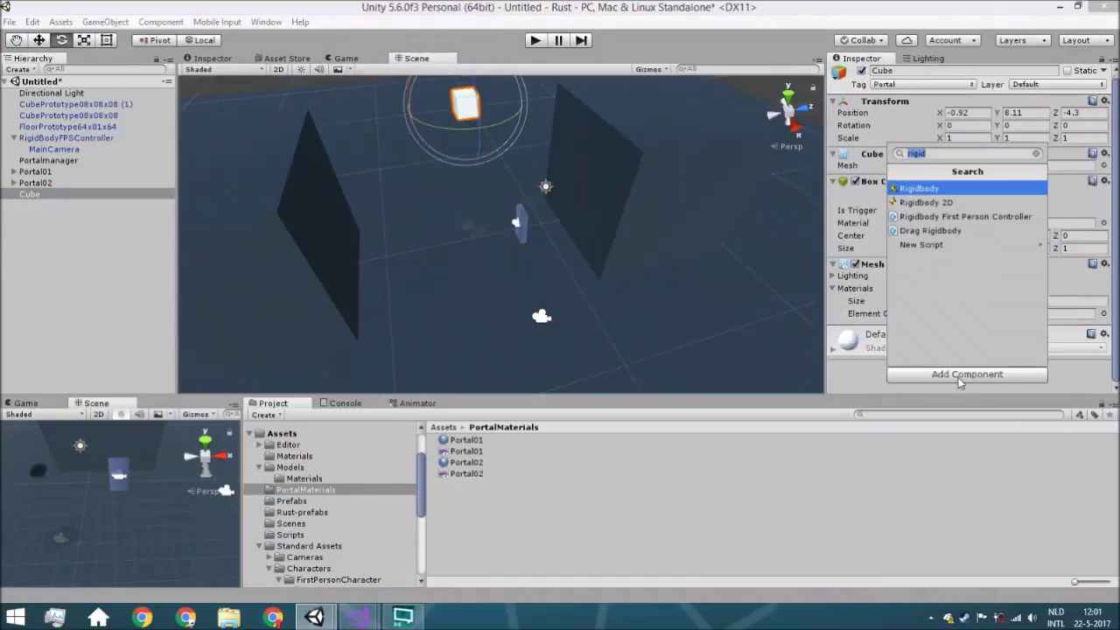
key(Return)
scroll(963, 337, down, 3)
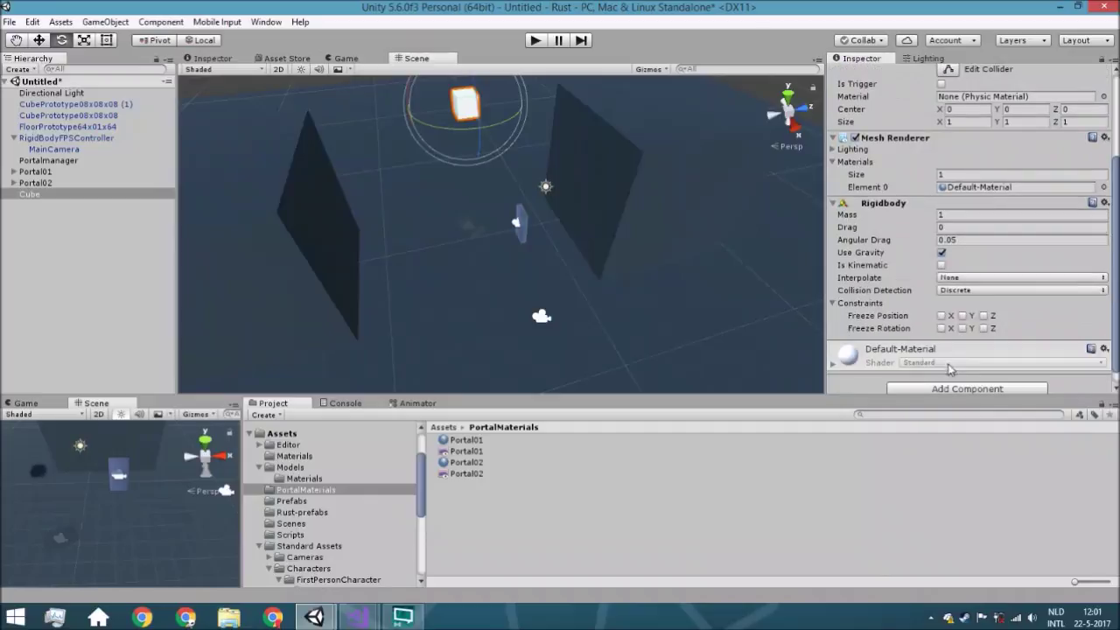
Step: Clear the selection, run the scene in play mode to test the falling Cube with the portals, and stop it
click(162, 284)
click(535, 40)
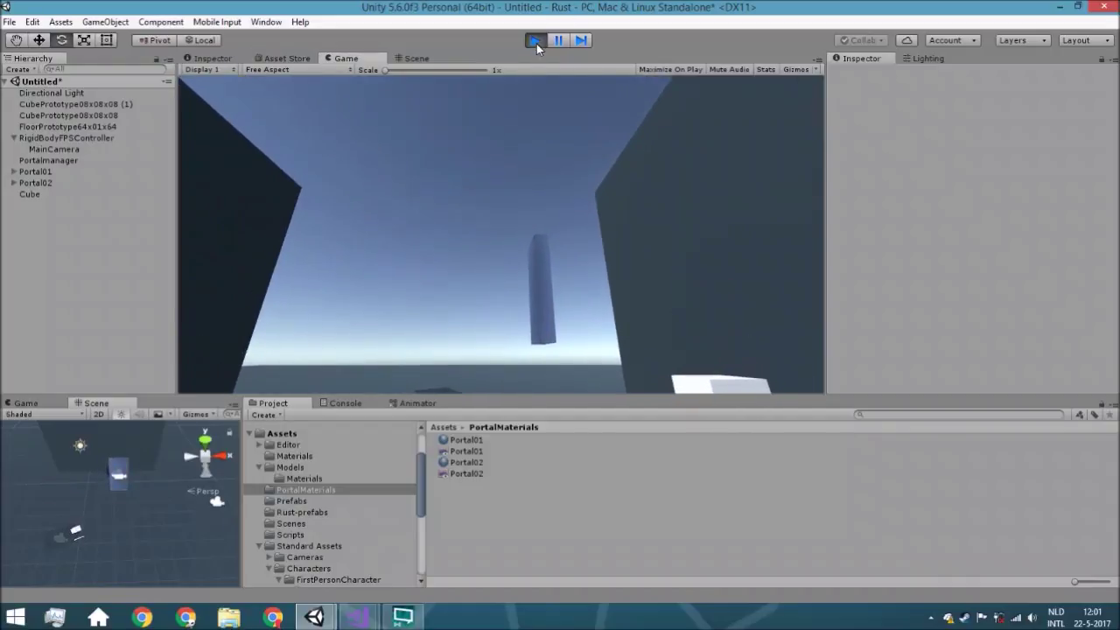
click(535, 41)
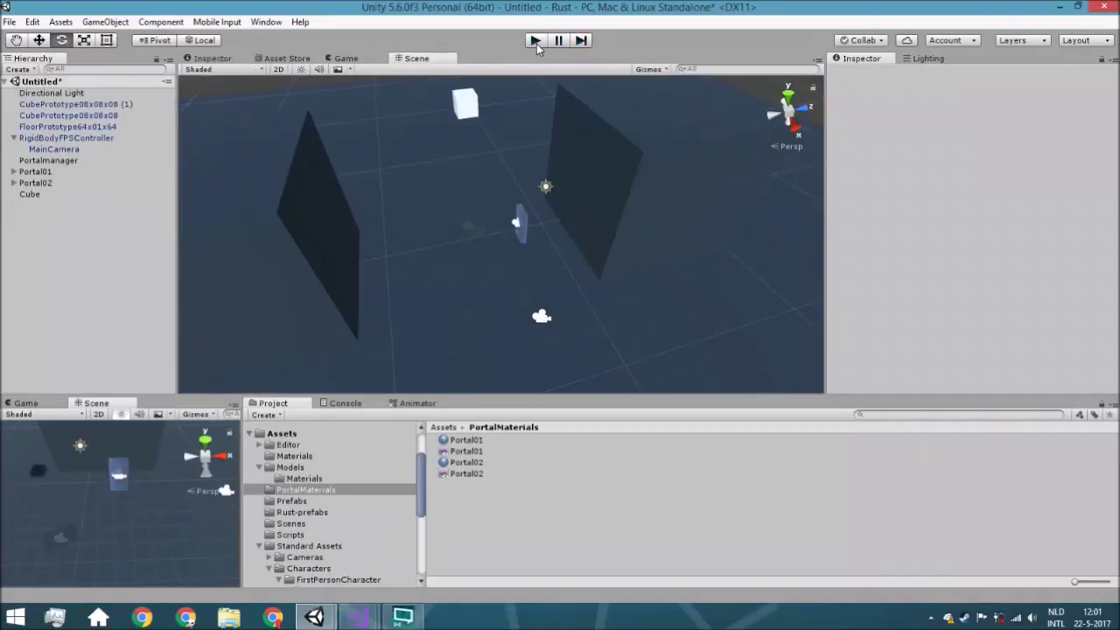
Step: Set the Box Collider's centre Y to 0 on Portal01
scroll(544, 226, down, 5)
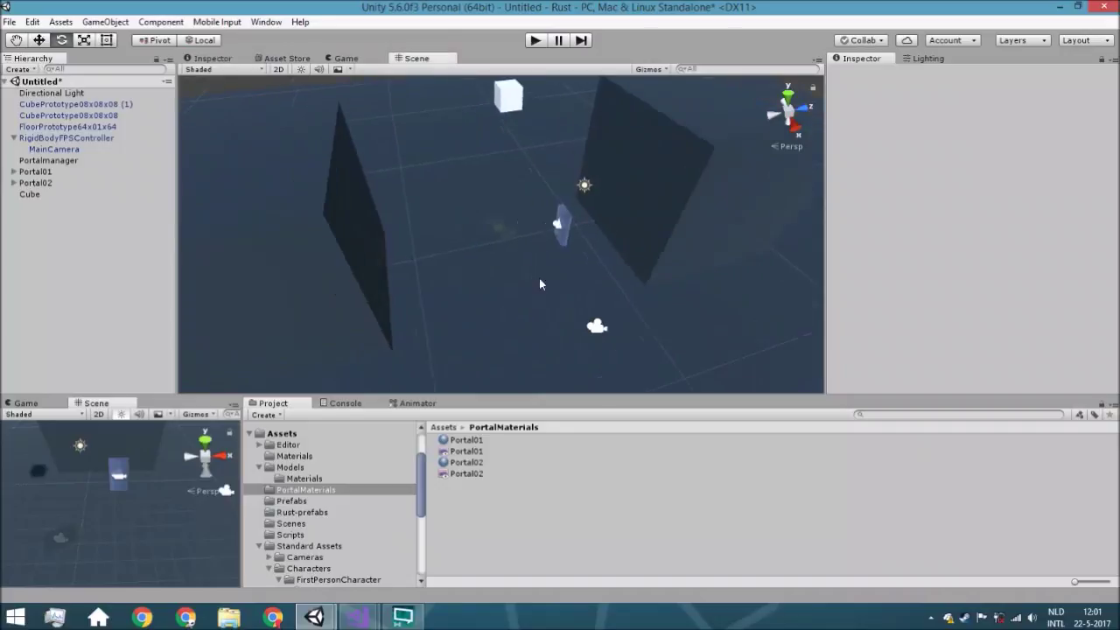
click(35, 172)
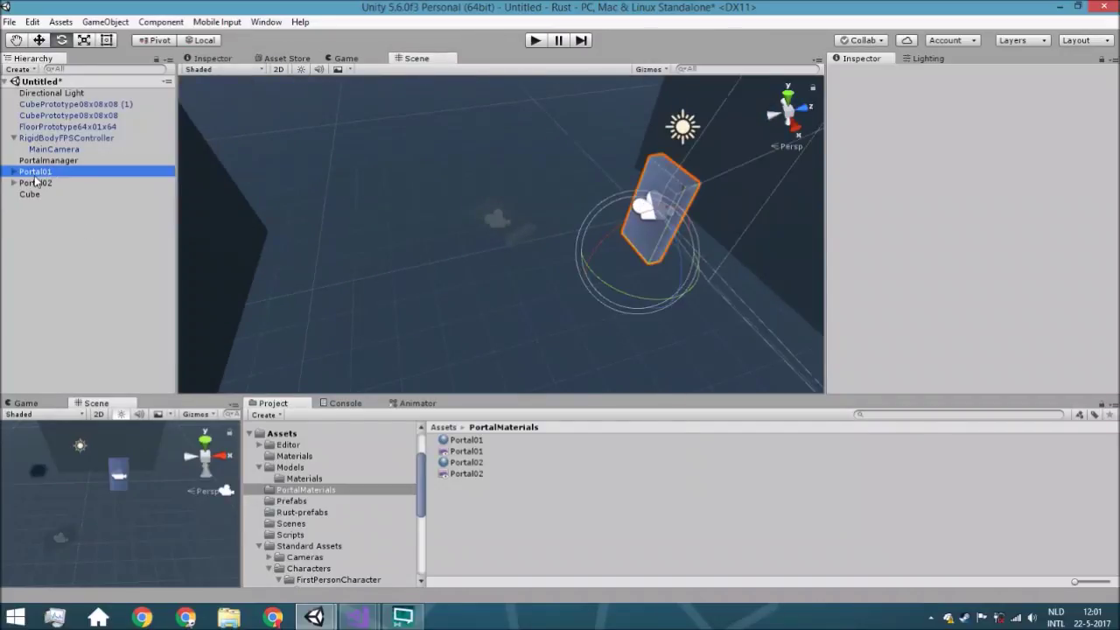
click(40, 39)
scroll(630, 238, up, 3)
key(f)
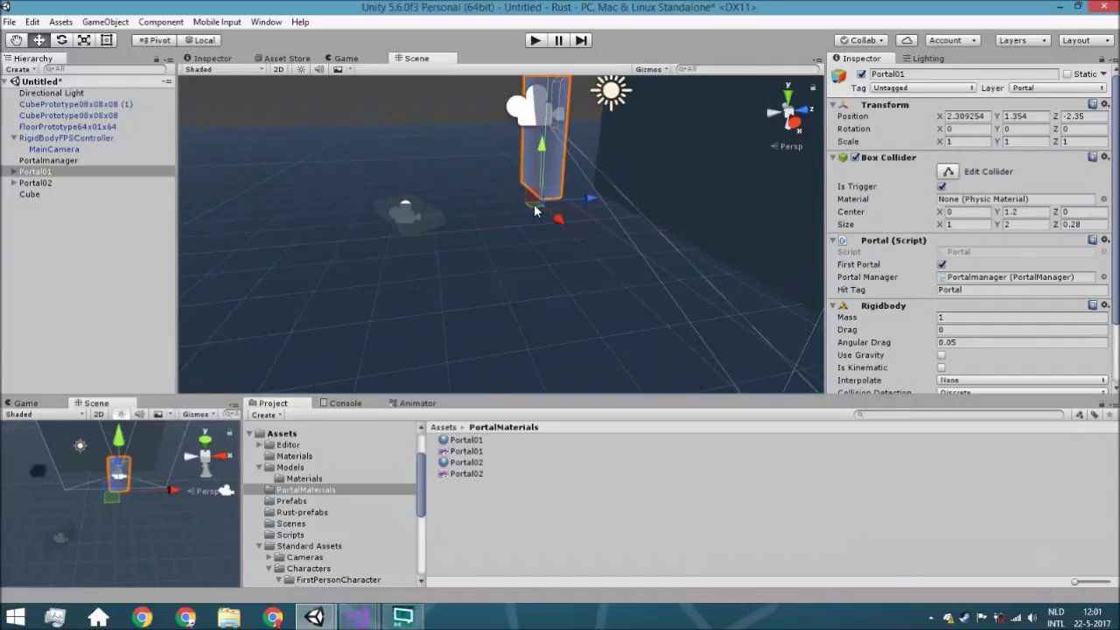
middle_drag(642, 197, 625, 200)
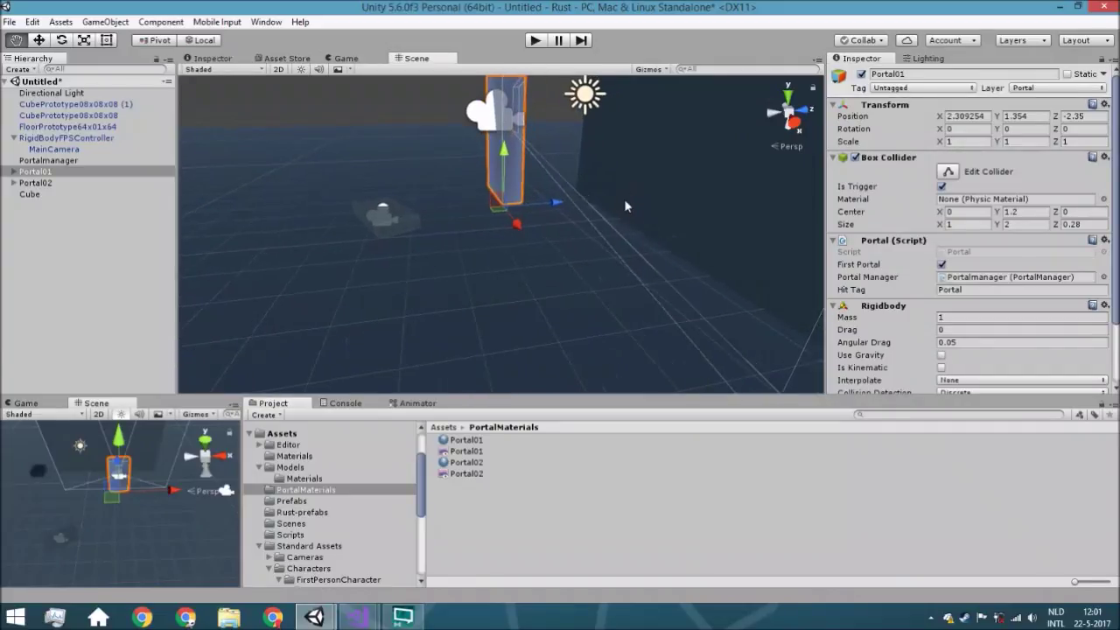
click(1022, 213)
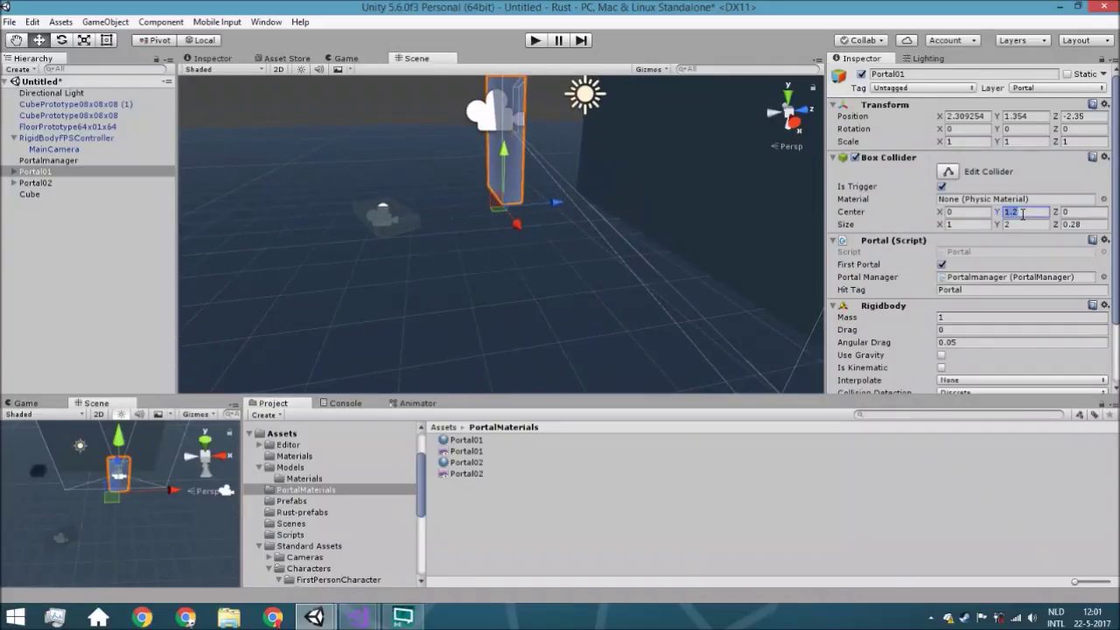
text(0)
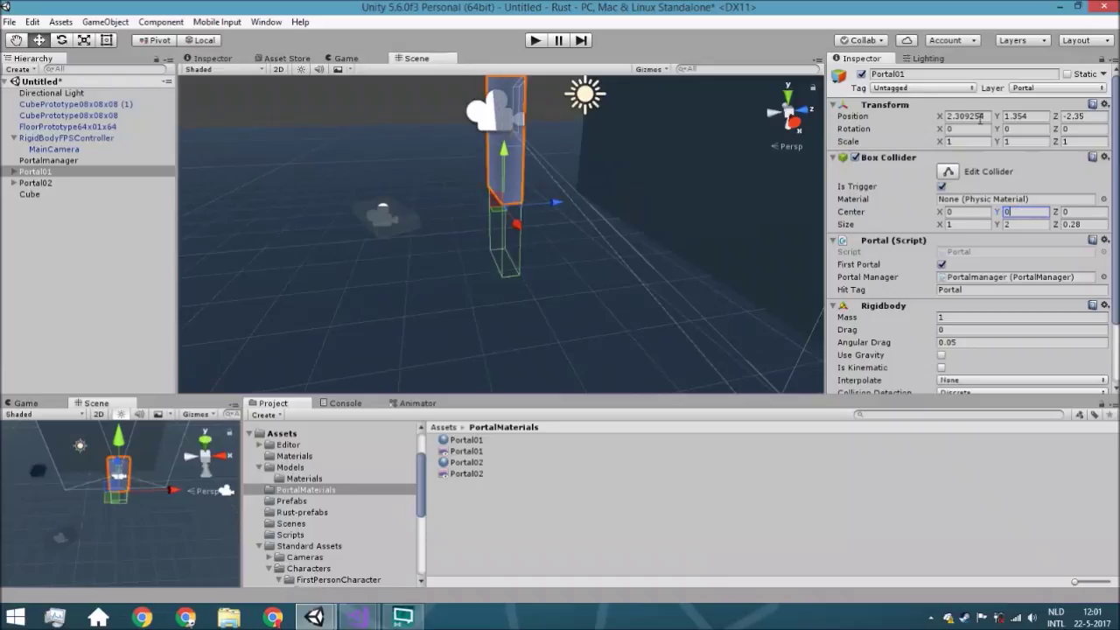
Step: Move Portal01's child Cube and Camera down together toward the lowered collider around the portal's origin
click(14, 172)
click(40, 183)
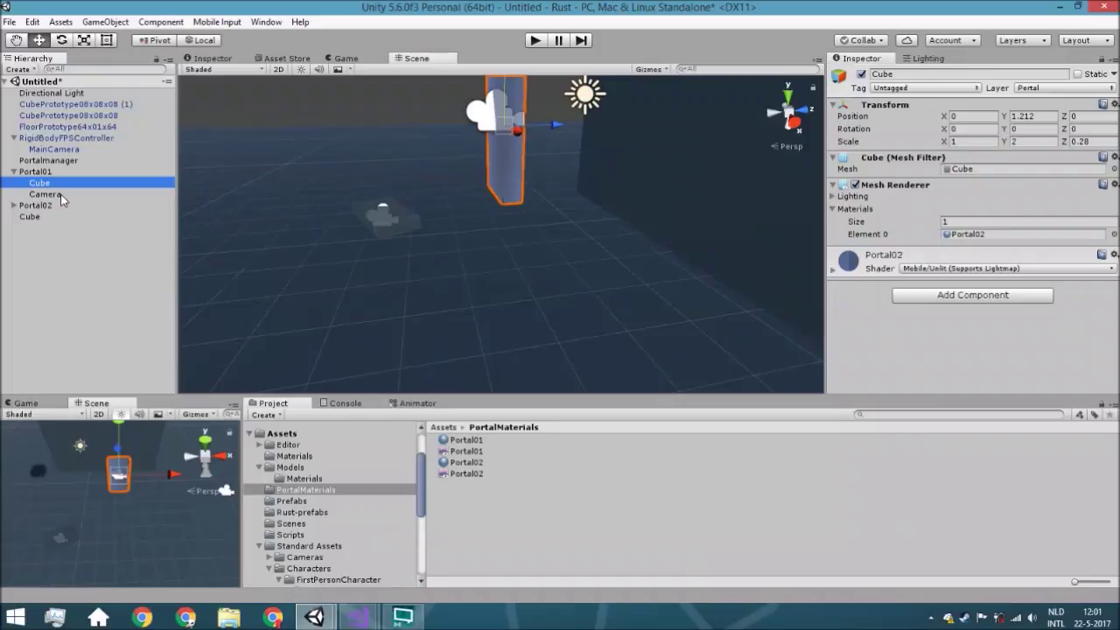
ctrl+click(53, 195)
key(f)
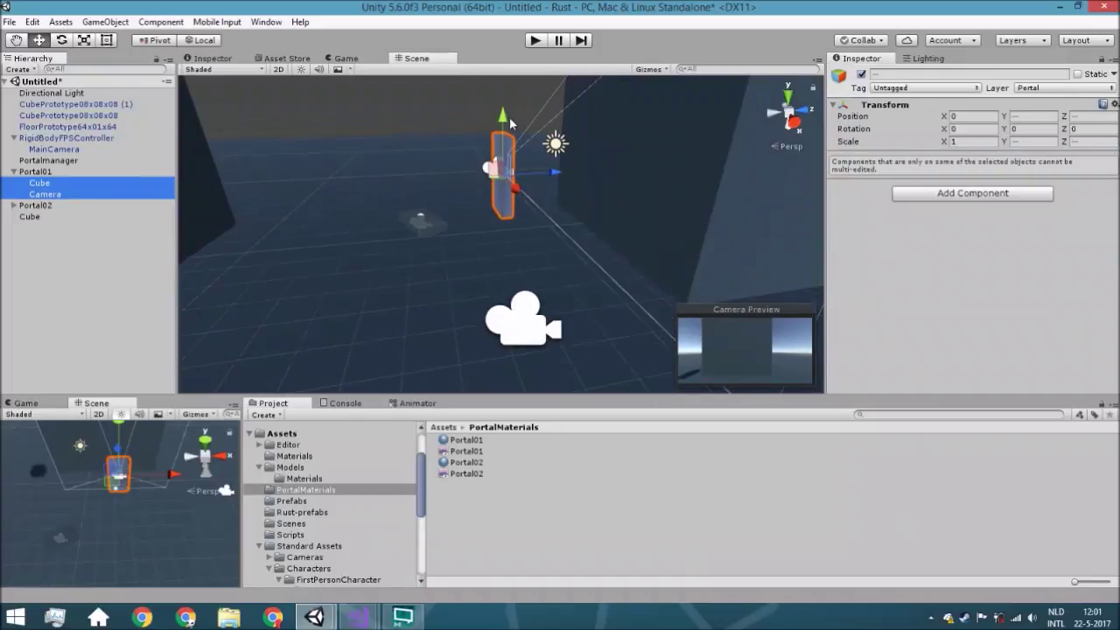
click(506, 118)
drag(506, 118, 505, 146)
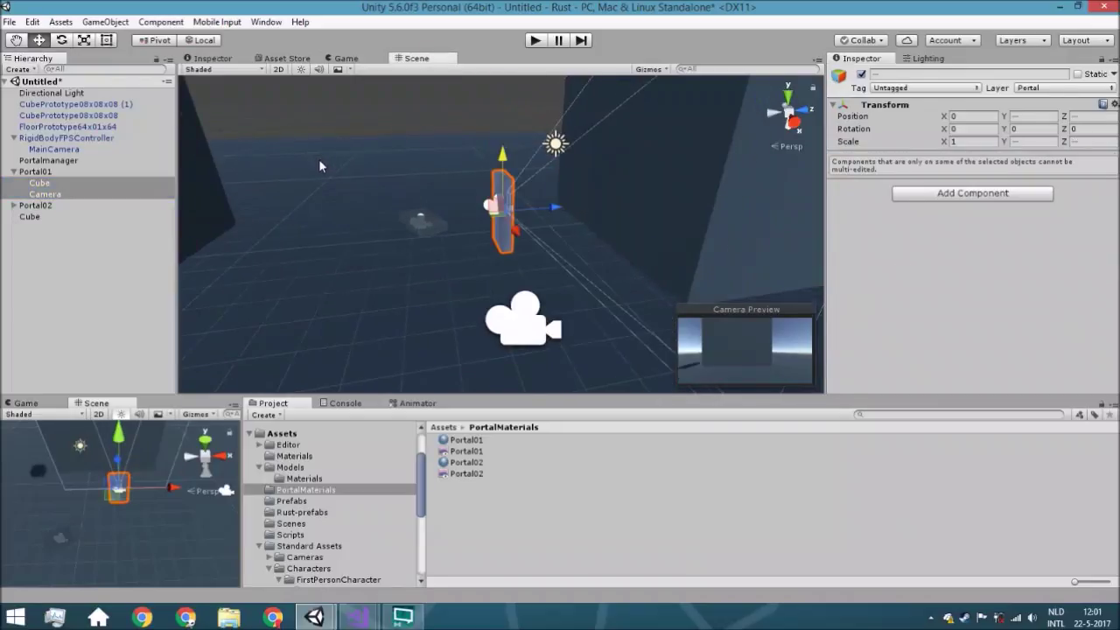
scroll(319, 159, up, 3)
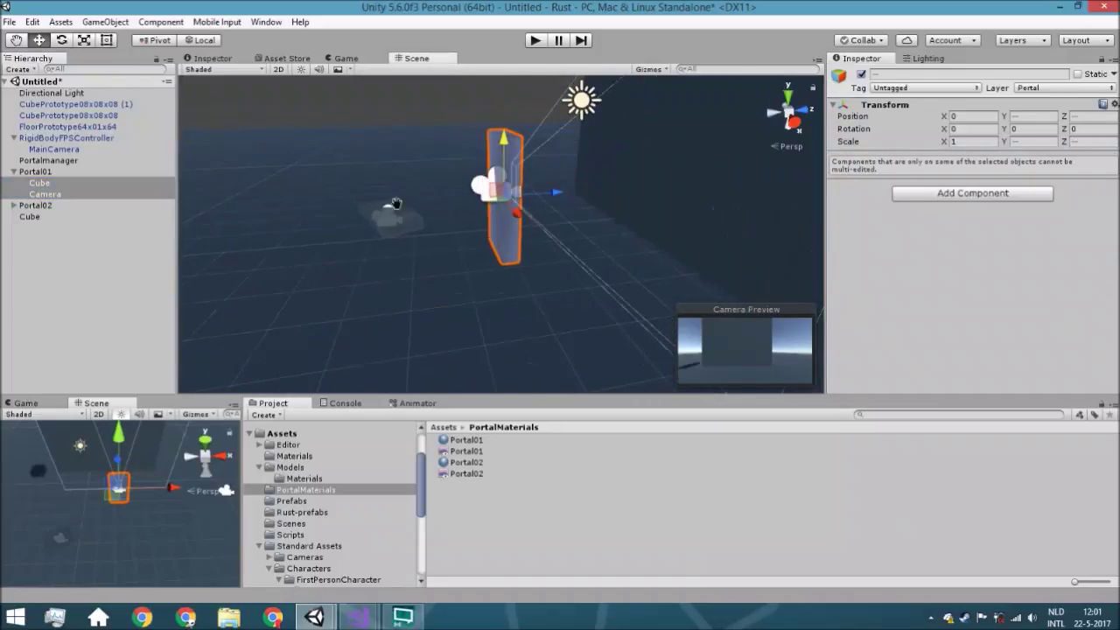
Step: Fine-tune the centre Y of Portal01's Box Collider so it lines up with the lowered child Cube
click(37, 172)
scroll(363, 180, up, 2)
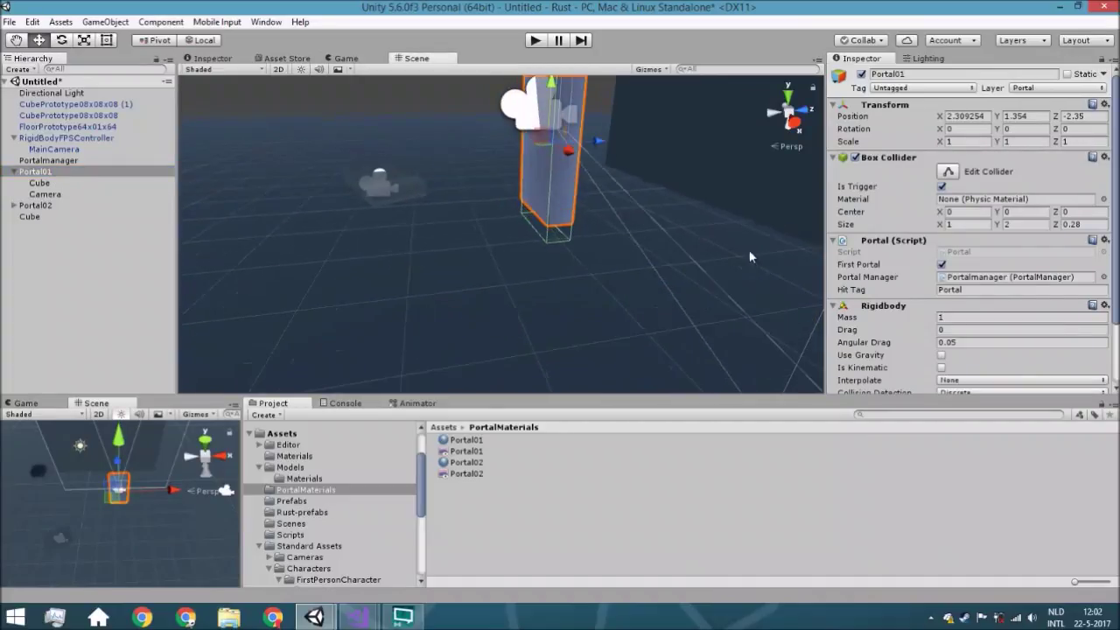
drag(997, 212, 1014, 212)
middle_drag(631, 236, 617, 263)
Step: Expand Portal02's children and set its Box Collider's centre Y to .2
click(14, 206)
click(35, 206)
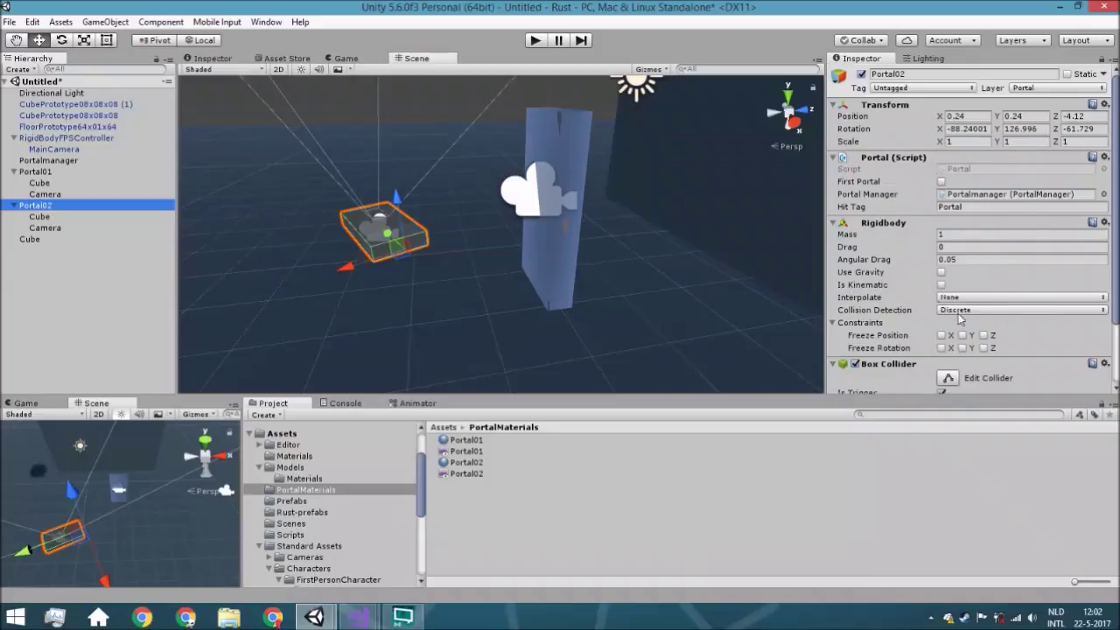
scroll(961, 320, down, 3)
click(1022, 338)
text(2)
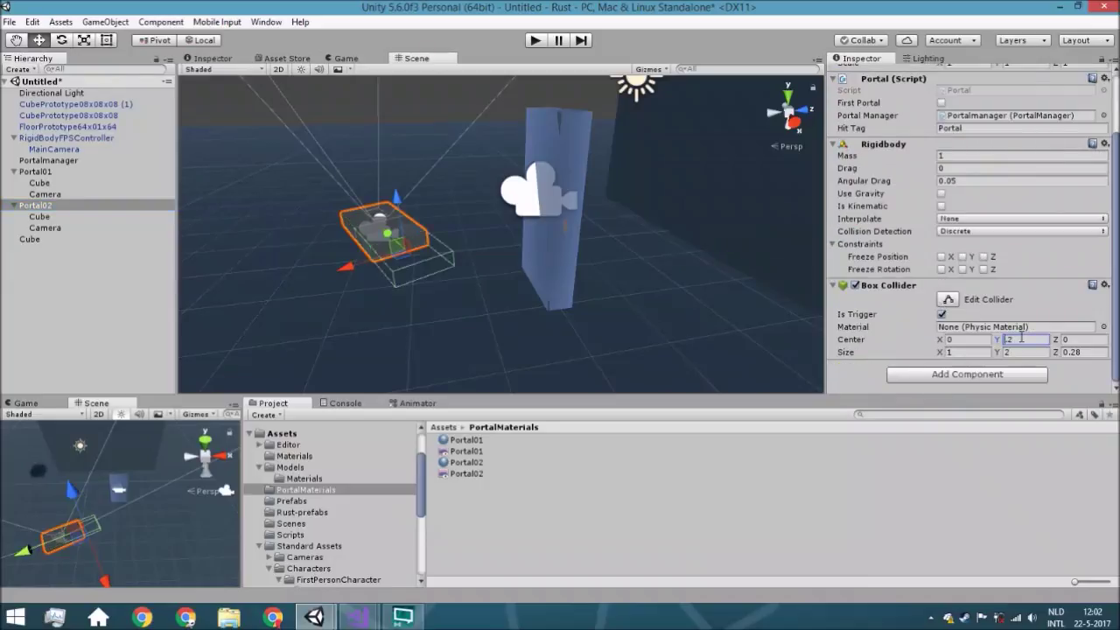
Step: Move Portal02's child Cube and Camera together a short distance along the portal's local Y axis, and clear the selection
click(85, 217)
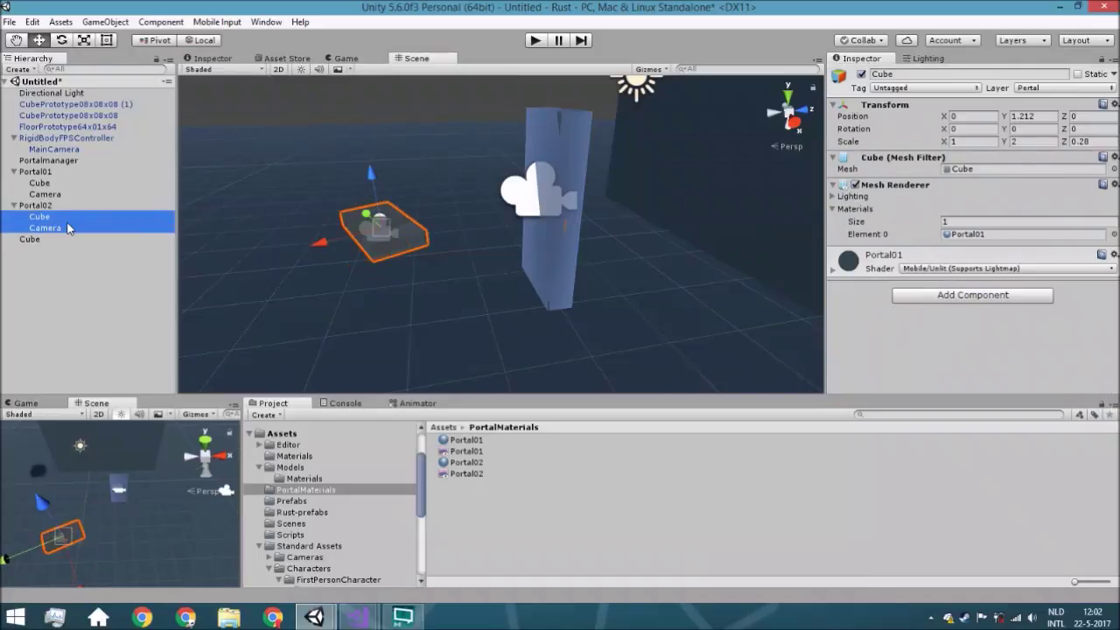
shift+click(68, 227)
click(364, 219)
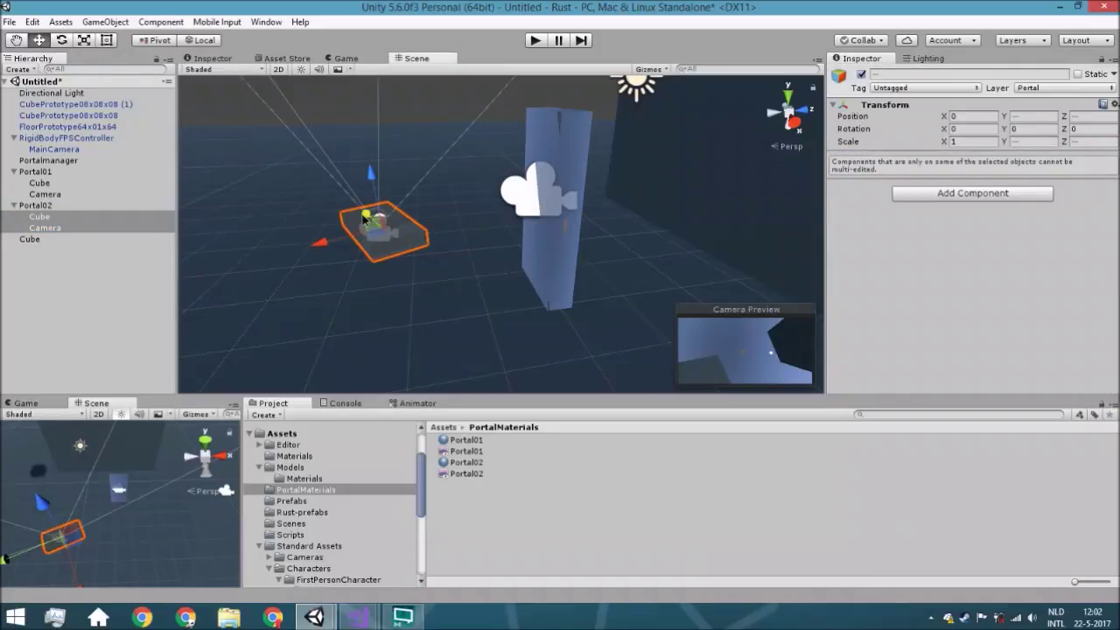
drag(364, 219, 352, 205)
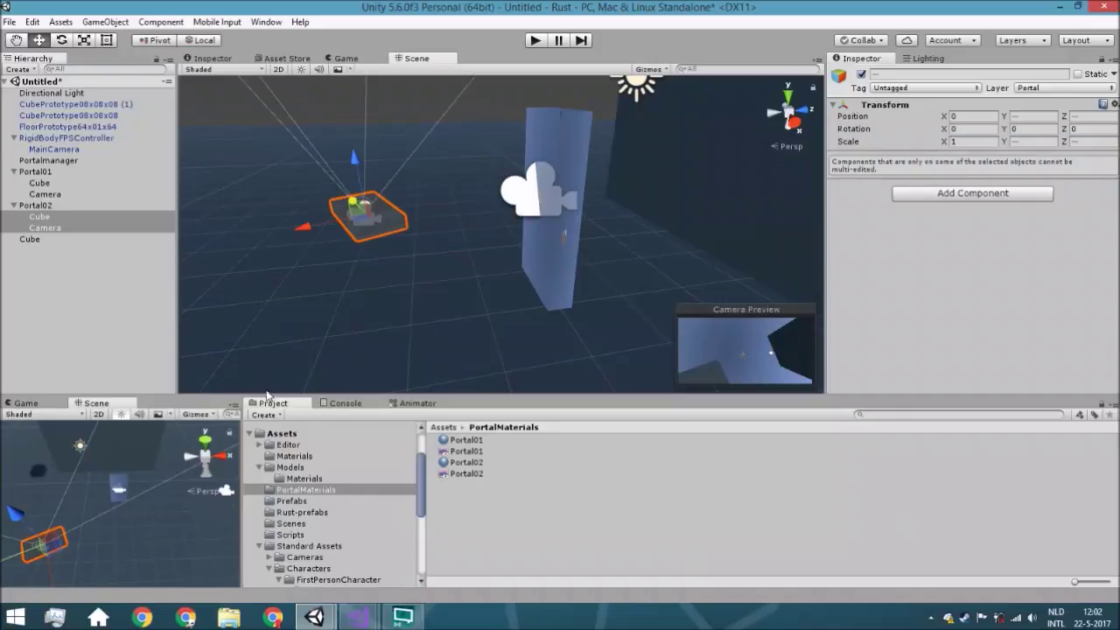
click(134, 326)
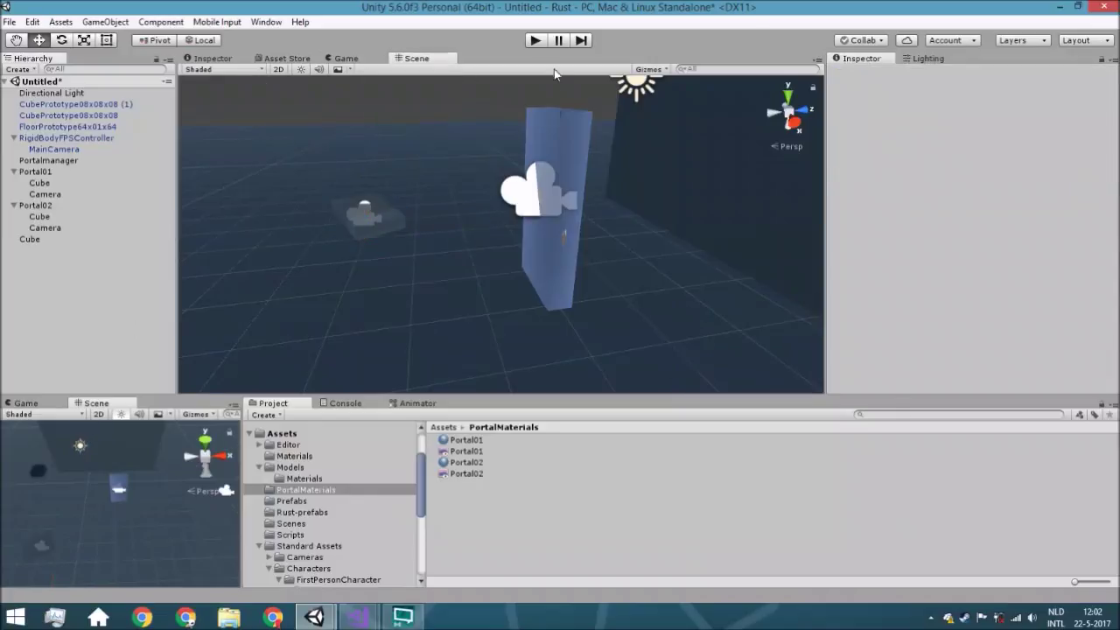
Step: Dismiss the scene save and run the scene in play mode to test the adjusted portals, and stop it
key(ctrl+s)
key(Escape)
click(533, 41)
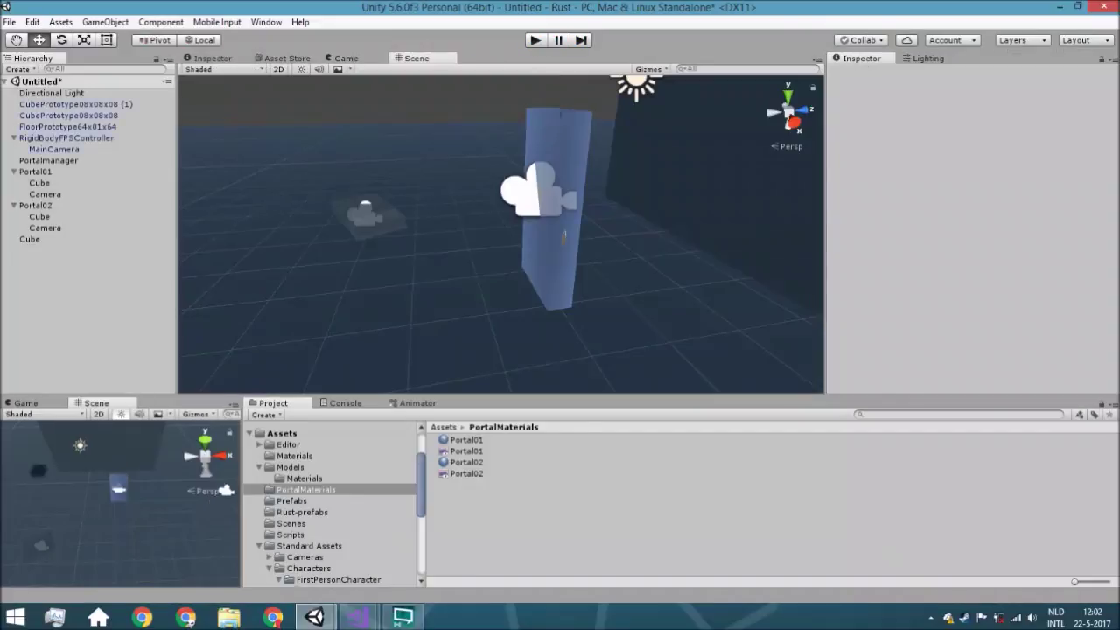
click(534, 41)
click(402, 618)
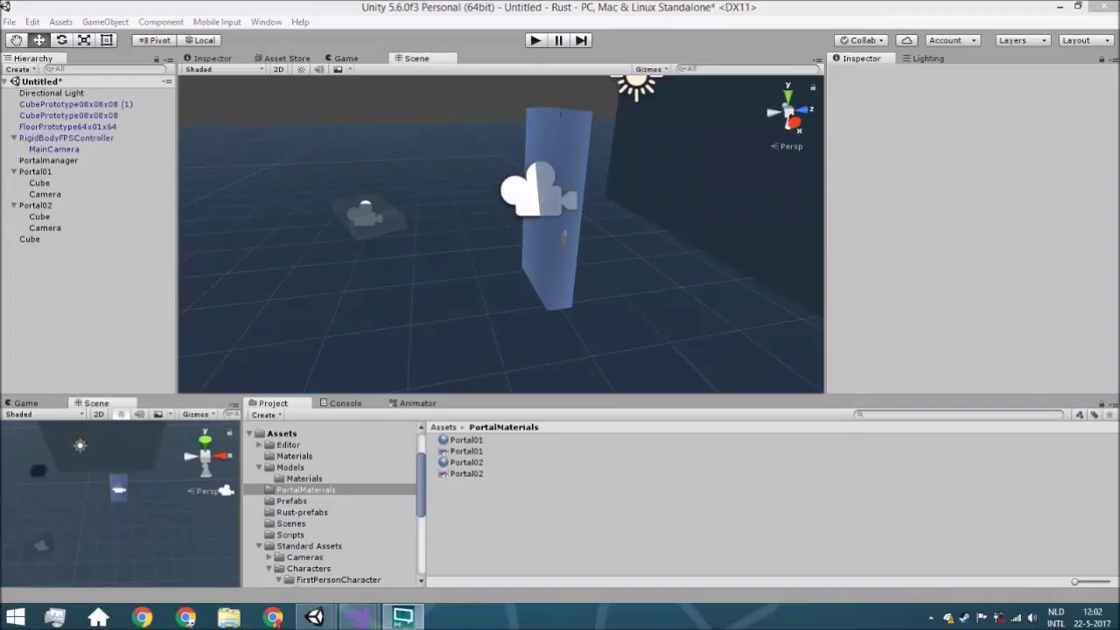